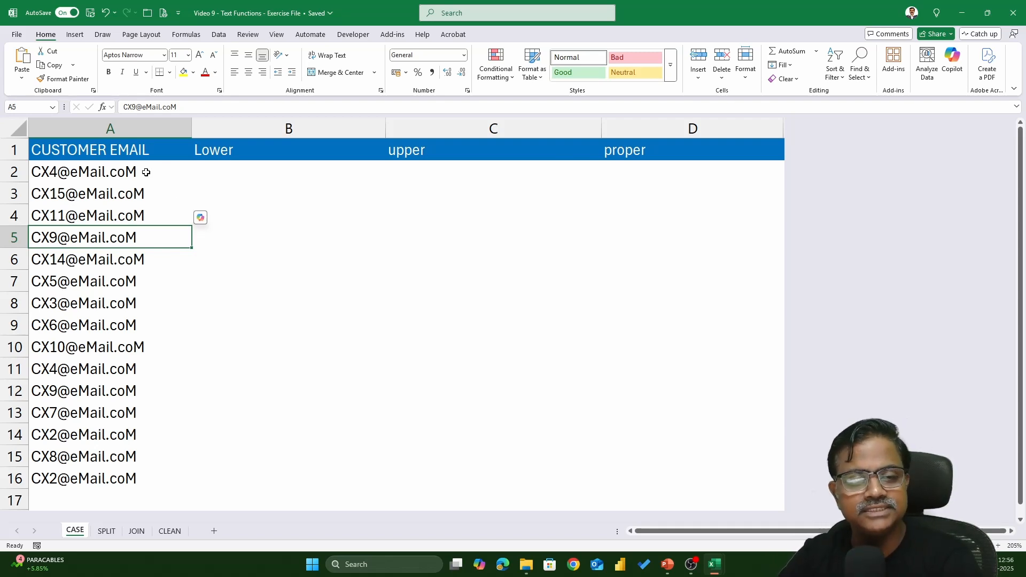
Enter =LOWER(A2) in B2 and fill it down to row 16.
{"action": "left_click", "coordinate": [210, 172]}
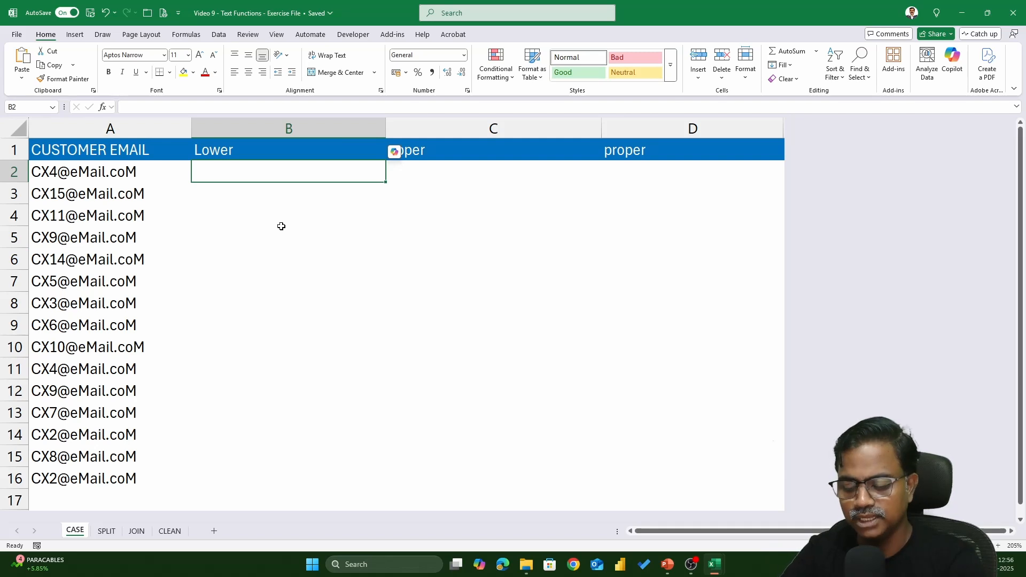
{"action": "type", "text": "=l"}
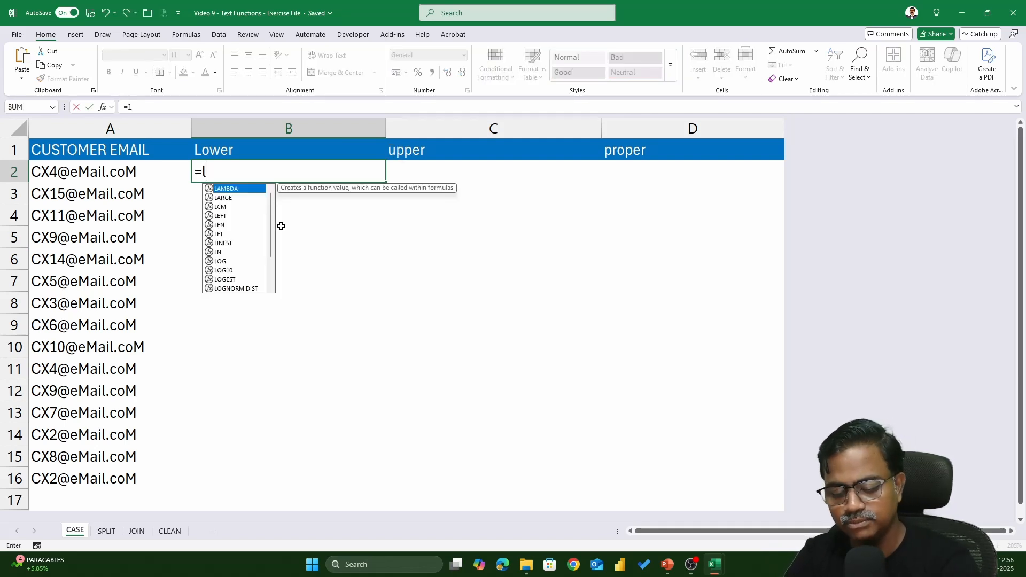
{"action": "type", "text": "ower"}
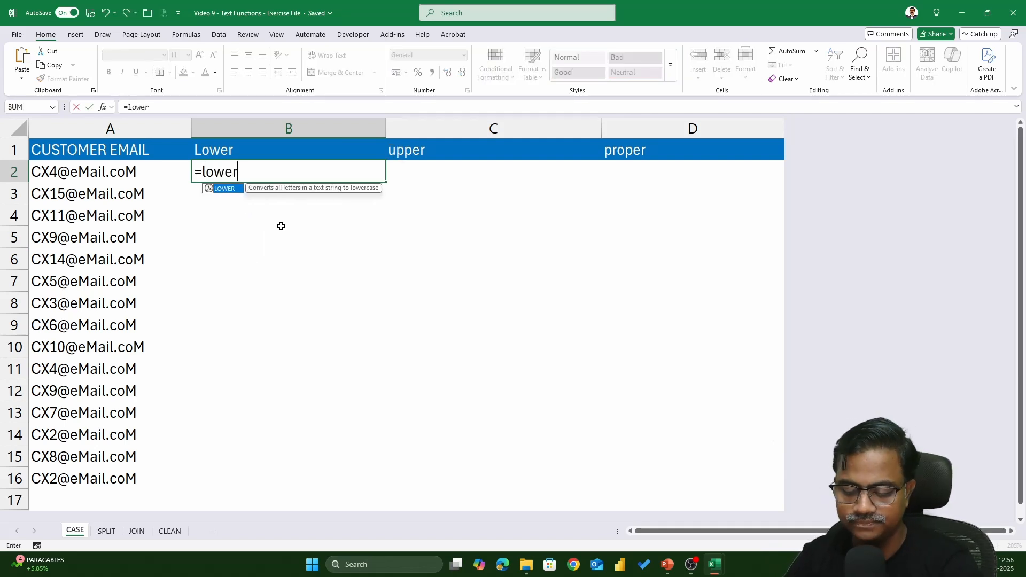
{"action": "type", "text": "("}
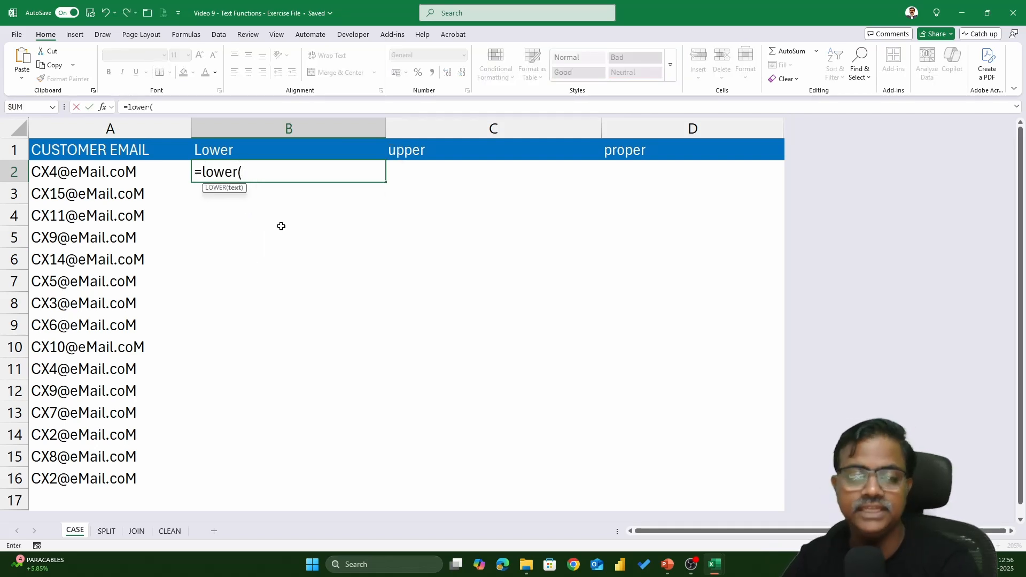
{"action": "left_click", "coordinate": [99, 175]}
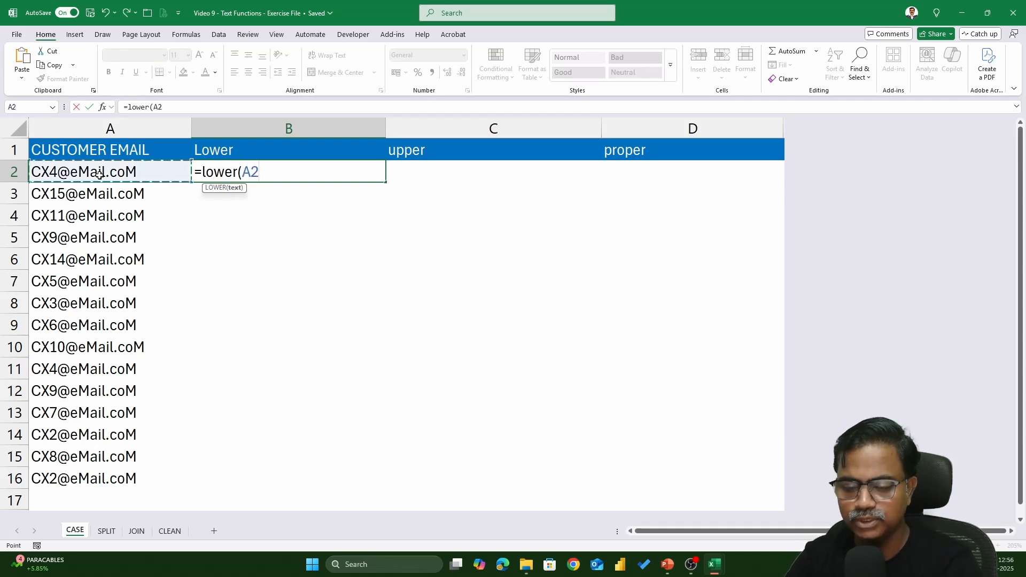
{"action": "type", "text": ")"}
{"action": "key", "text": "Return"}
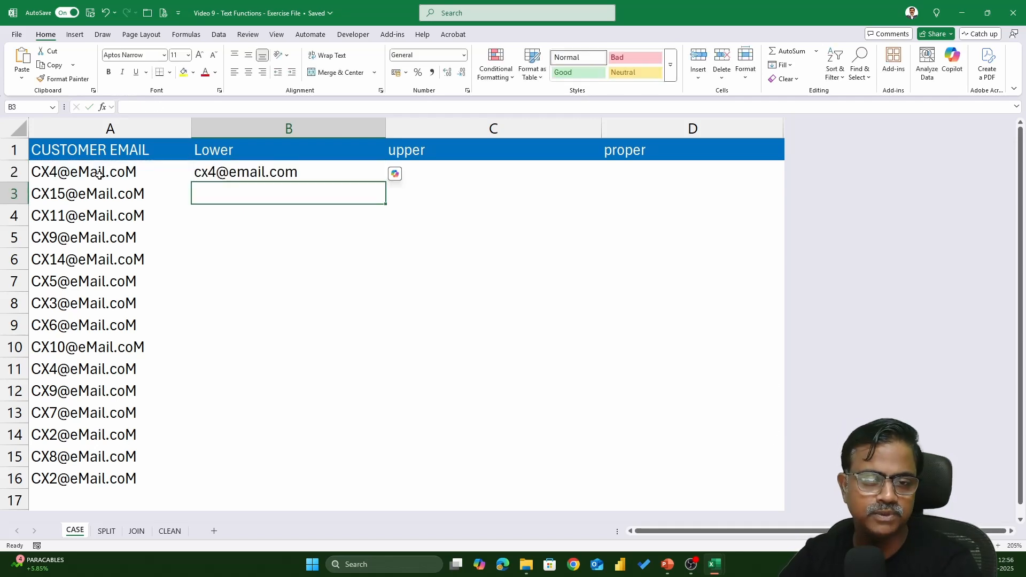
{"action": "left_click", "coordinate": [316, 170]}
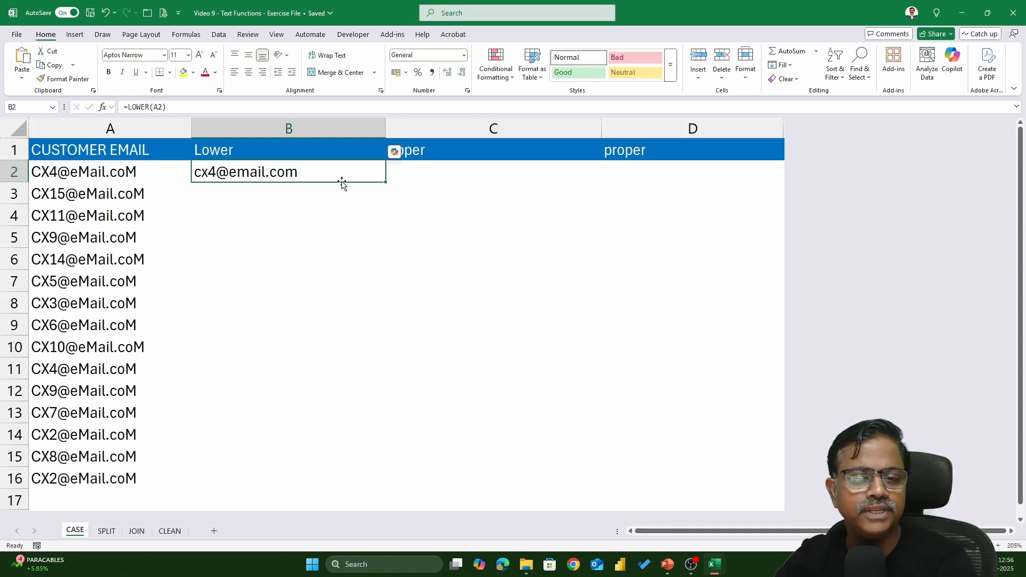
{"action": "double_click", "coordinate": [386, 183]}
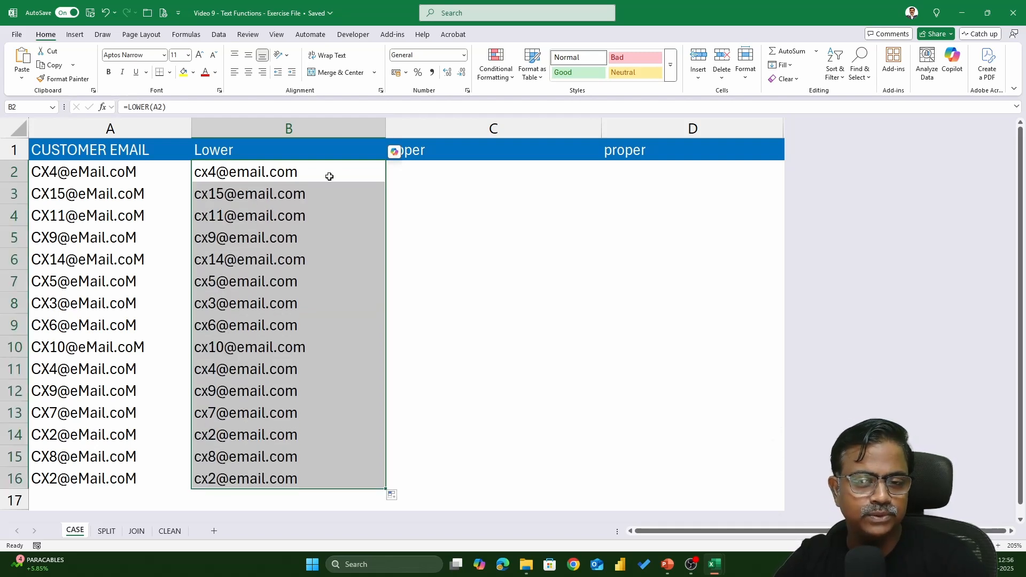
Enter =UPPER(A2) in C2 and fill it down to row 16.
{"action": "left_click", "coordinate": [422, 172]}
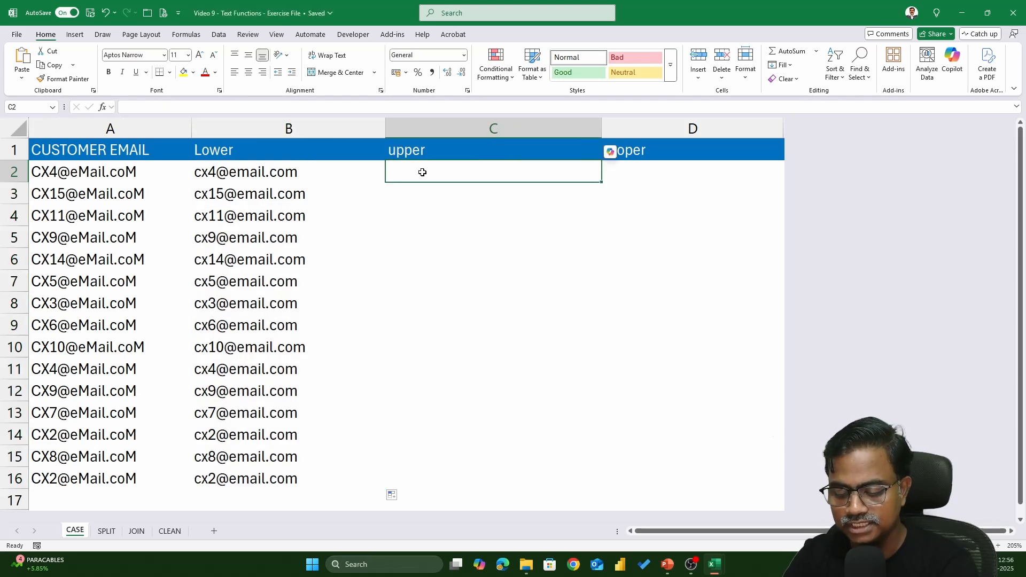
{"action": "type", "text": "=upper"}
{"action": "key", "text": "Tab"}
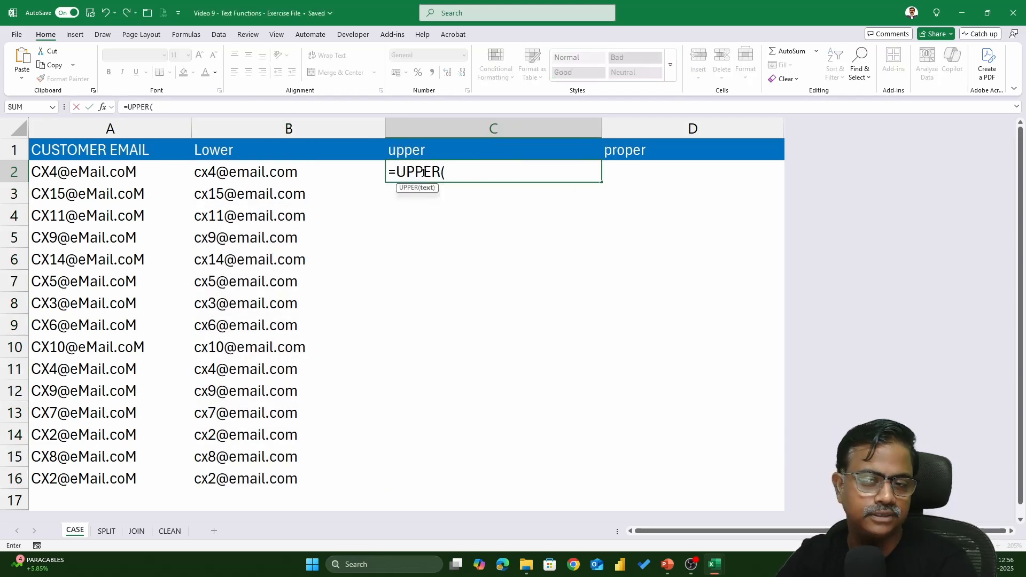
{"action": "left_click", "coordinate": [121, 172]}
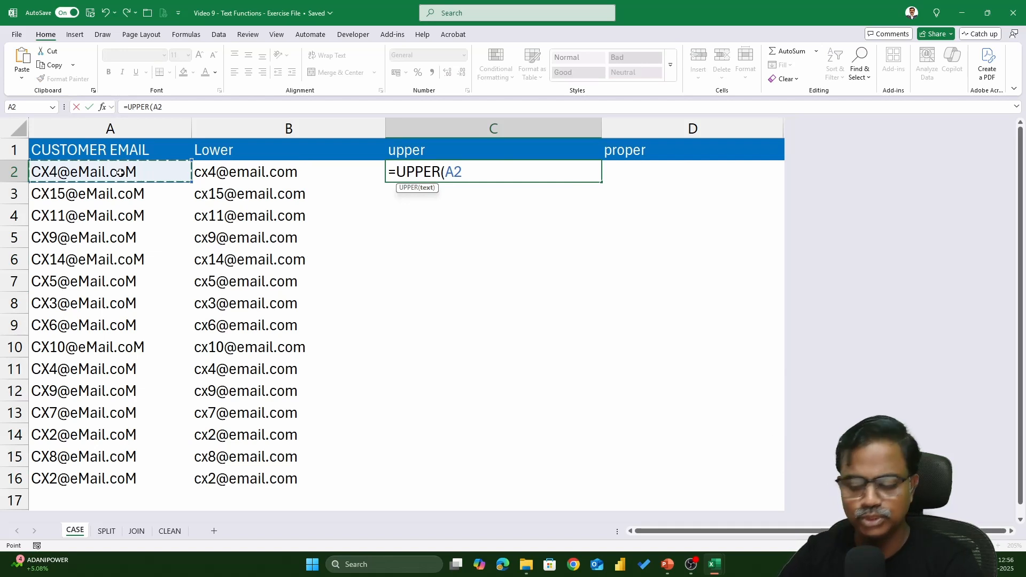
{"action": "type", "text": ")"}
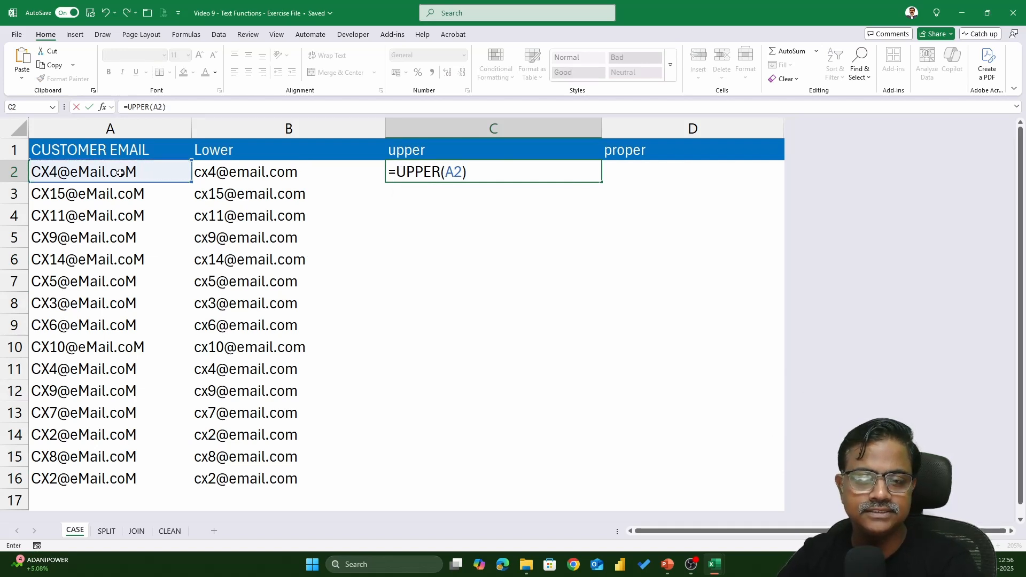
{"action": "key", "text": "Return"}
{"action": "left_click", "coordinate": [537, 179]}
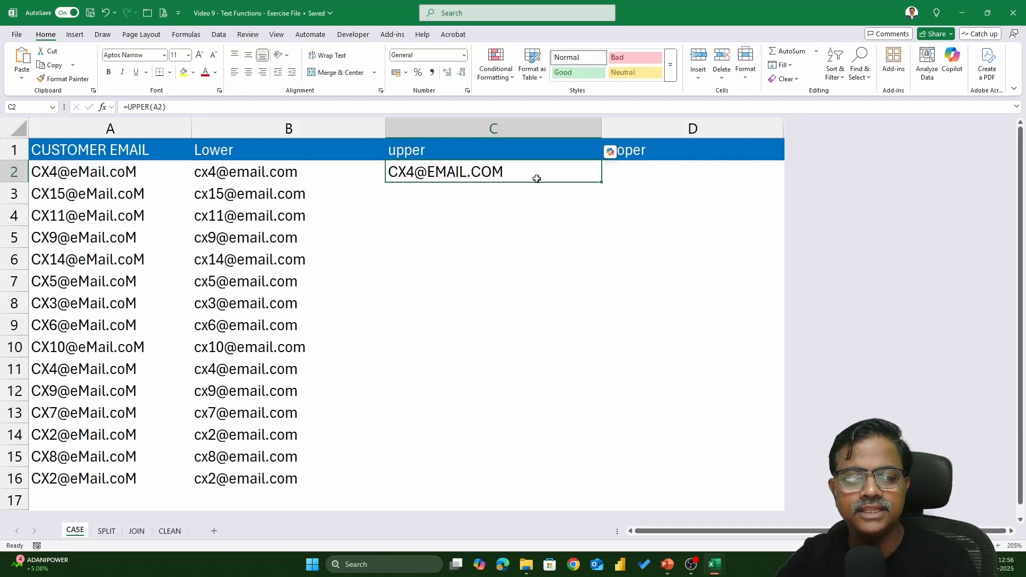
{"action": "double_click", "coordinate": [602, 183]}
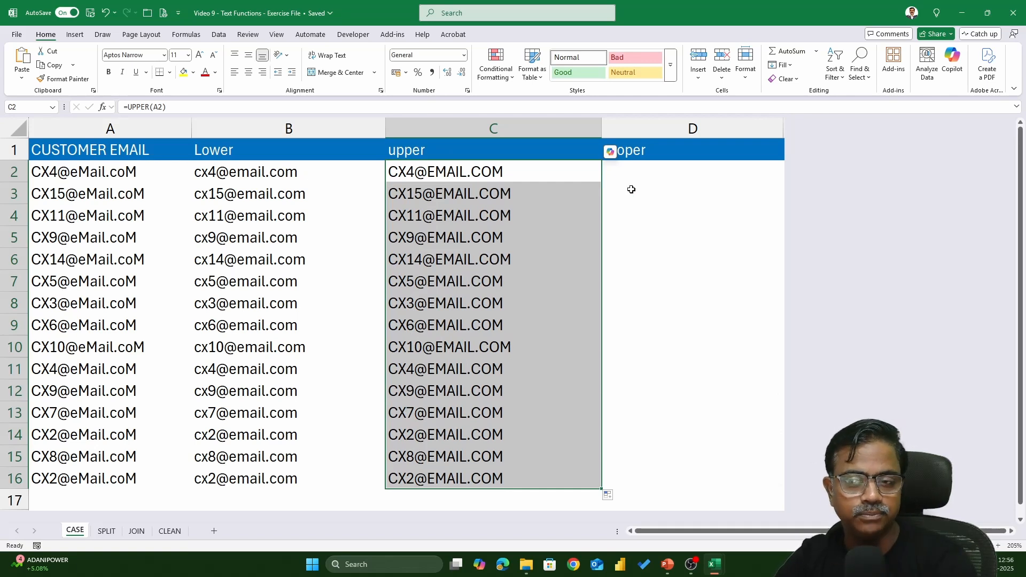
{"action": "left_click", "coordinate": [660, 173]}
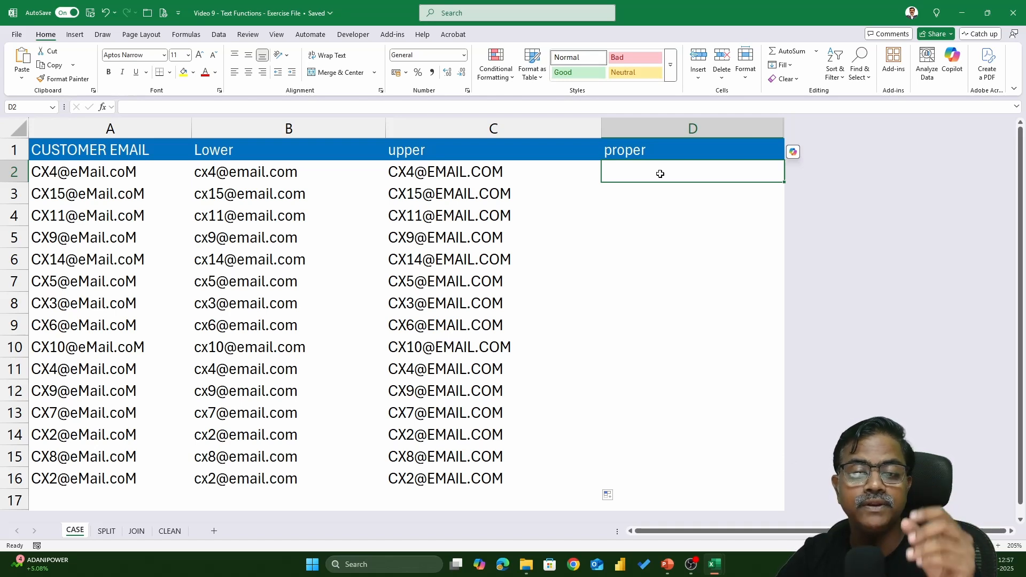
Enter =PROPER(A2) in D2 and fill it down to row 16.
{"action": "type", "text": "=proper"}
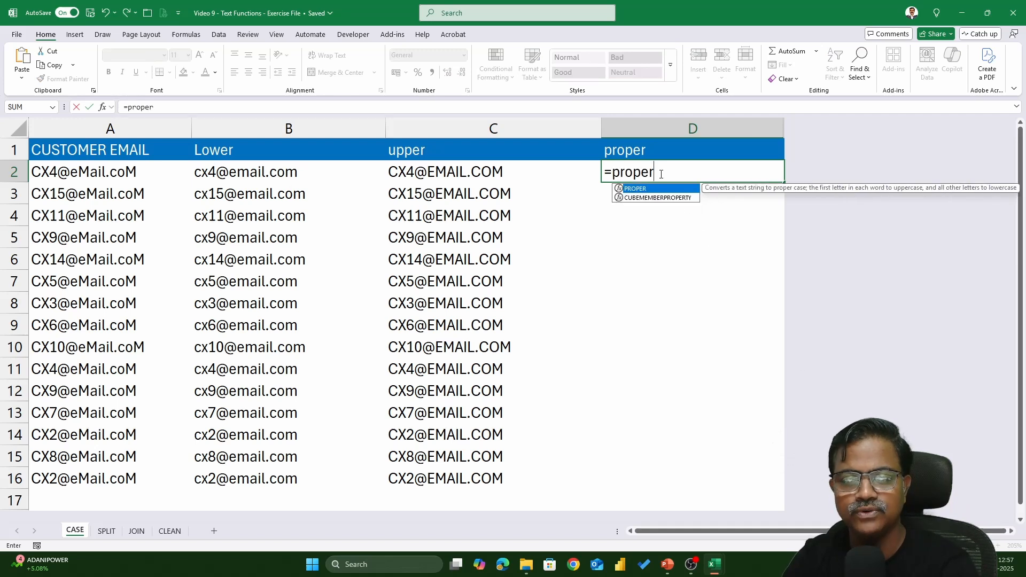
{"action": "key", "text": "Tab"}
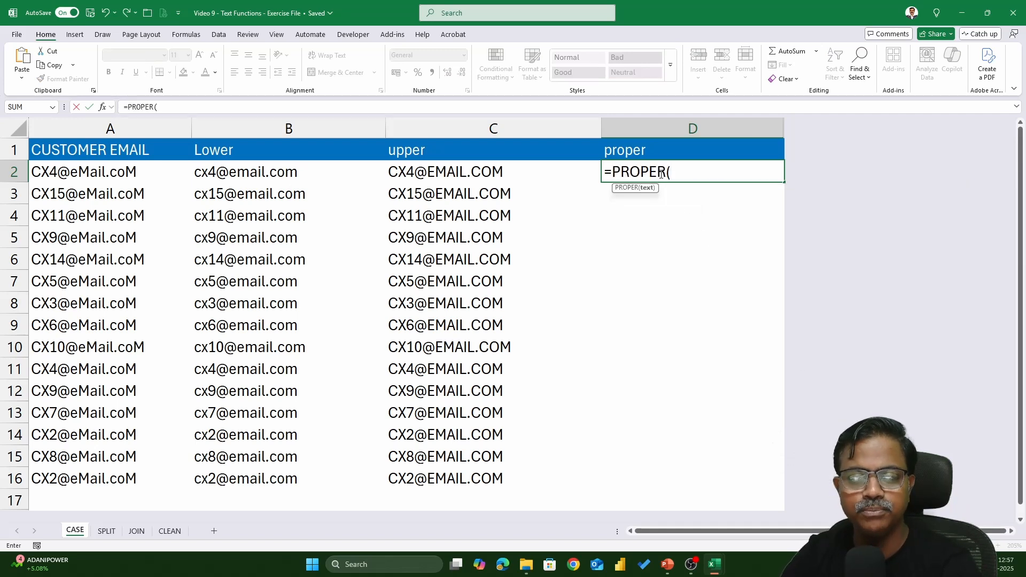
{"action": "left_click", "coordinate": [104, 176]}
{"action": "type", "text": ")"}
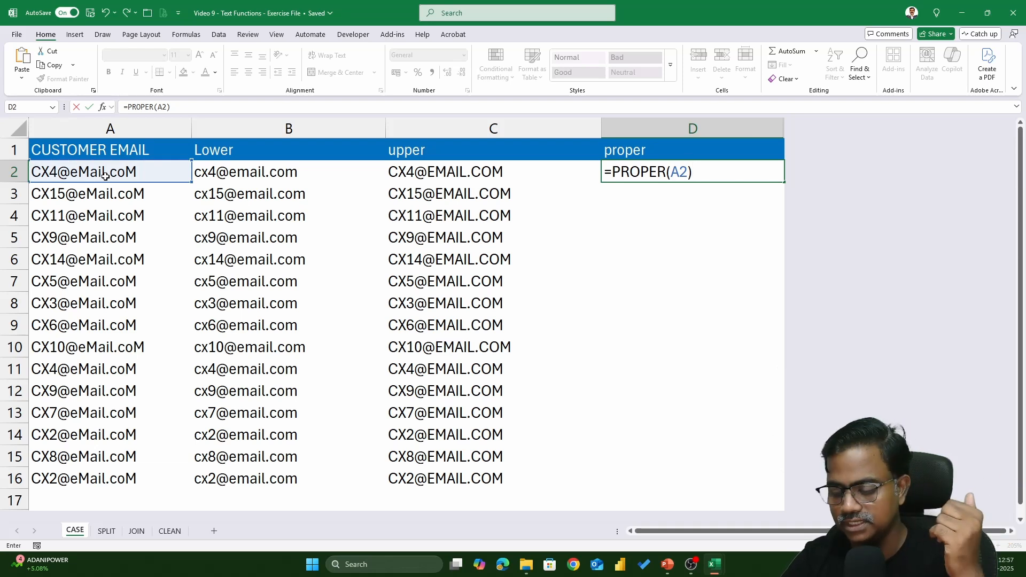
{"action": "key", "text": "Return"}
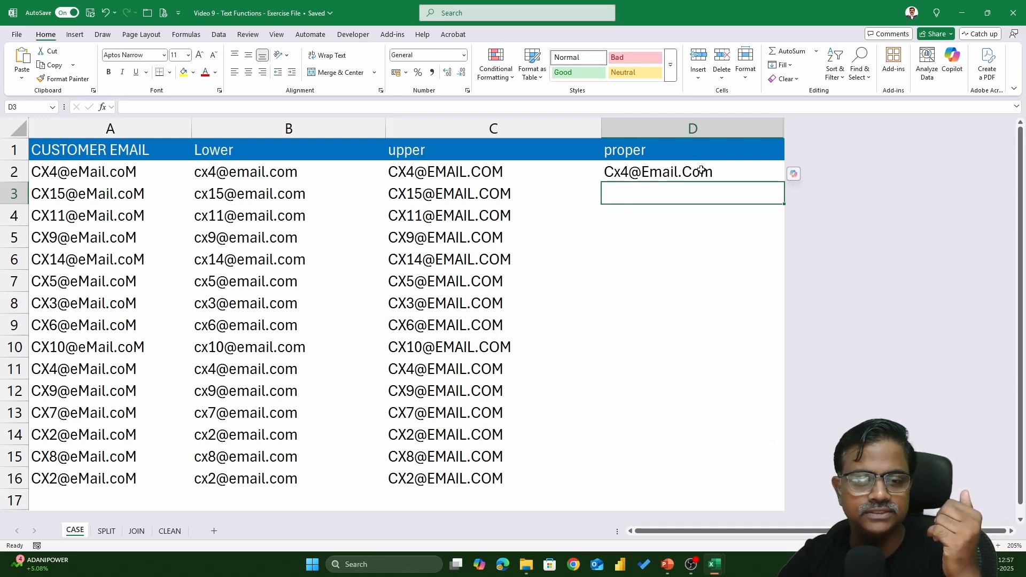
{"action": "left_click", "coordinate": [754, 167]}
{"action": "left_click_drag", "start_coordinate": [783, 183], "coordinate": [783, 184]}
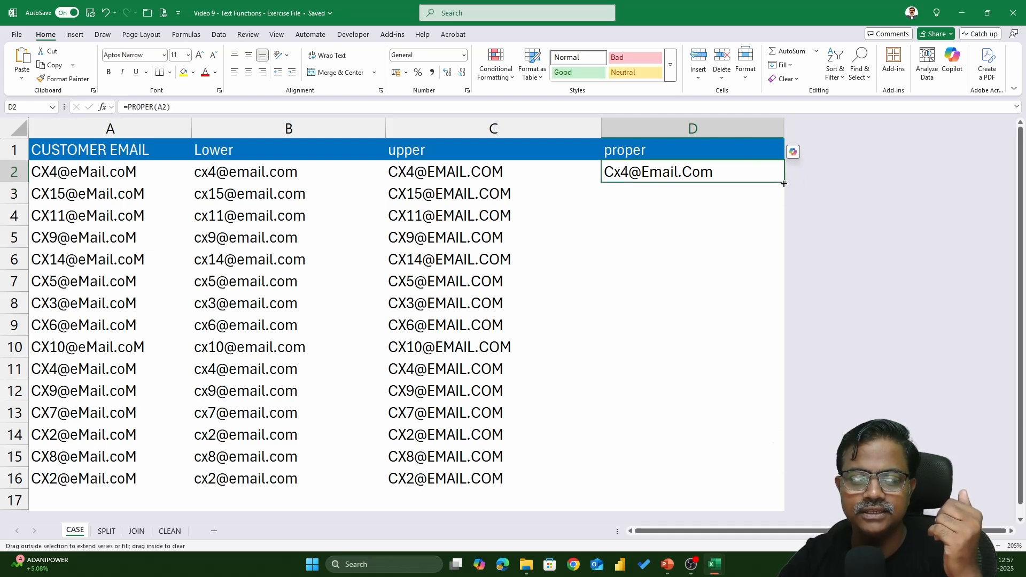
{"action": "double_click", "coordinate": [784, 183]}
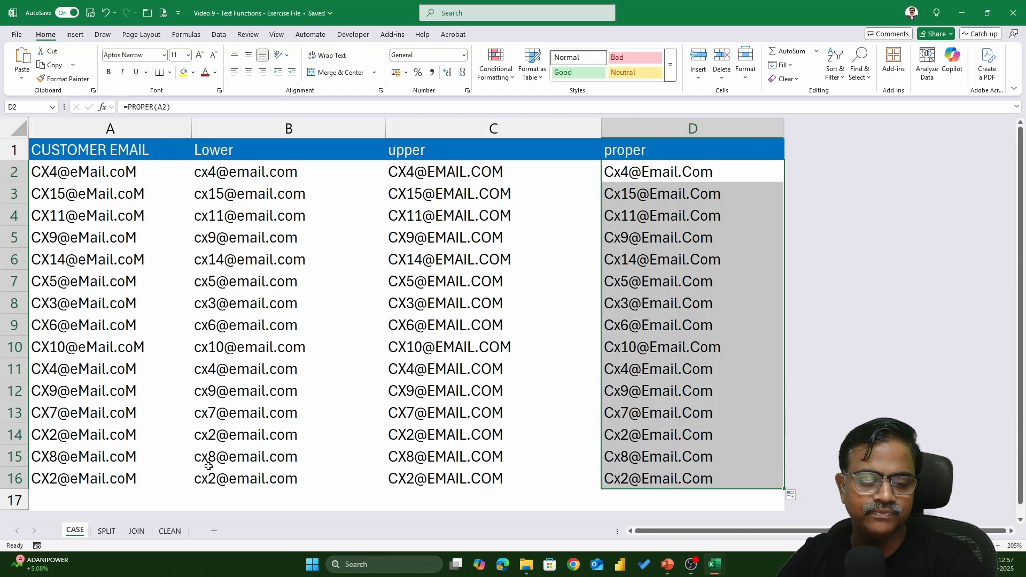
{"action": "left_click", "coordinate": [114, 529]}
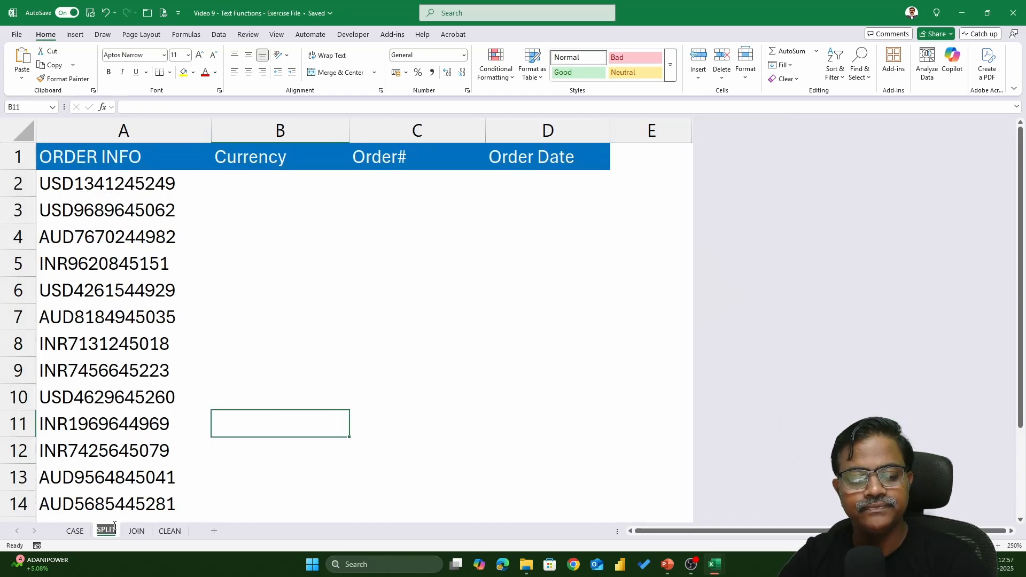
{"action": "left_click", "coordinate": [235, 204]}
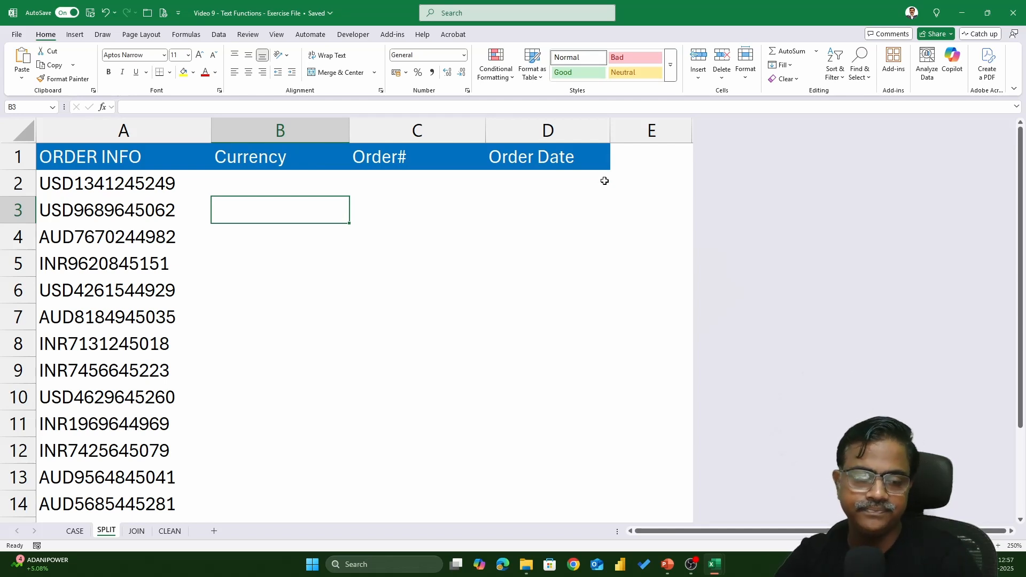
{"action": "left_click", "coordinate": [100, 187]}
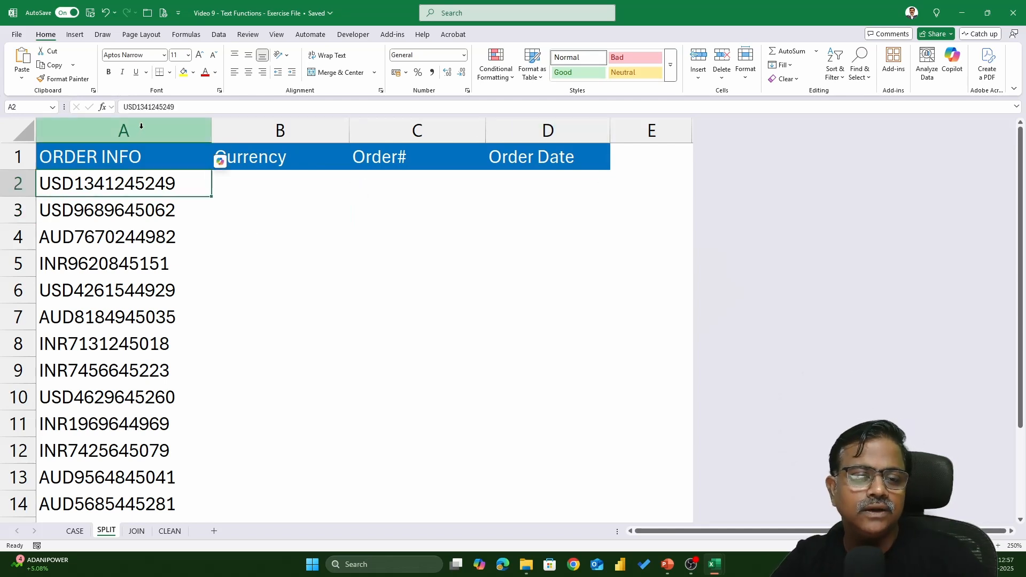
{"action": "left_click", "coordinate": [144, 129]}
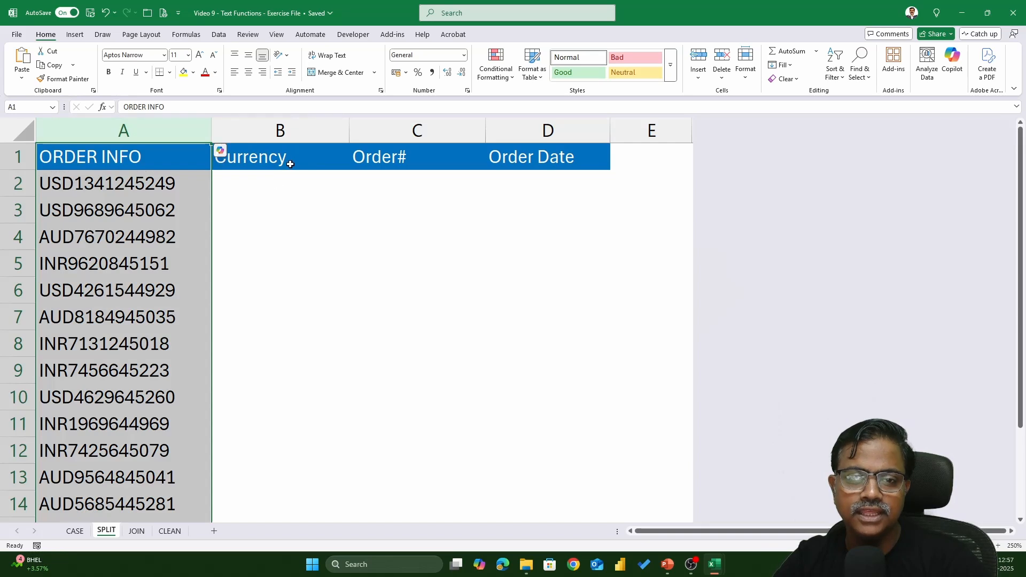
{"action": "left_click", "coordinate": [292, 124]}
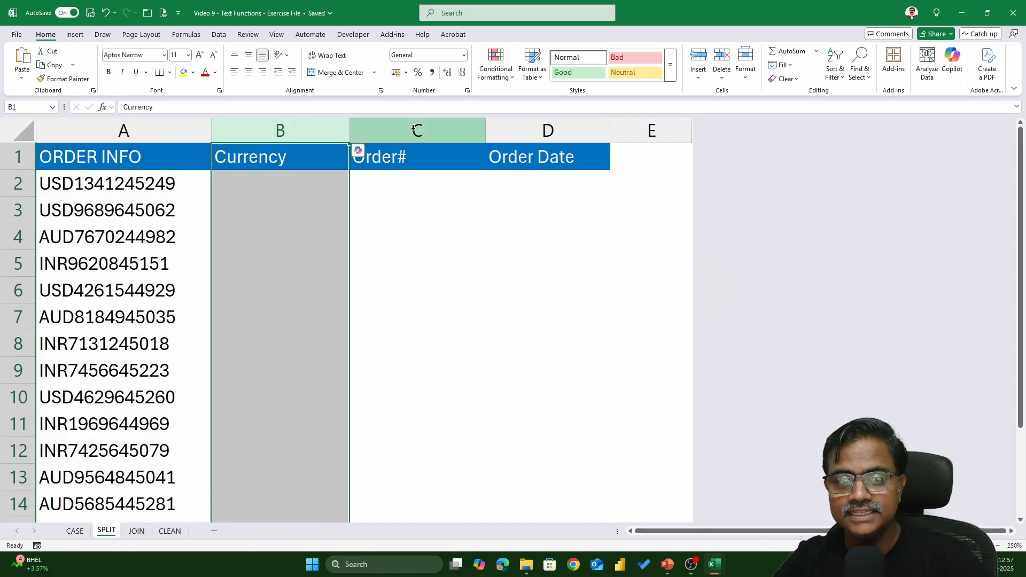
{"action": "left_click", "coordinate": [354, 131]}
{"action": "left_click", "coordinate": [556, 129]}
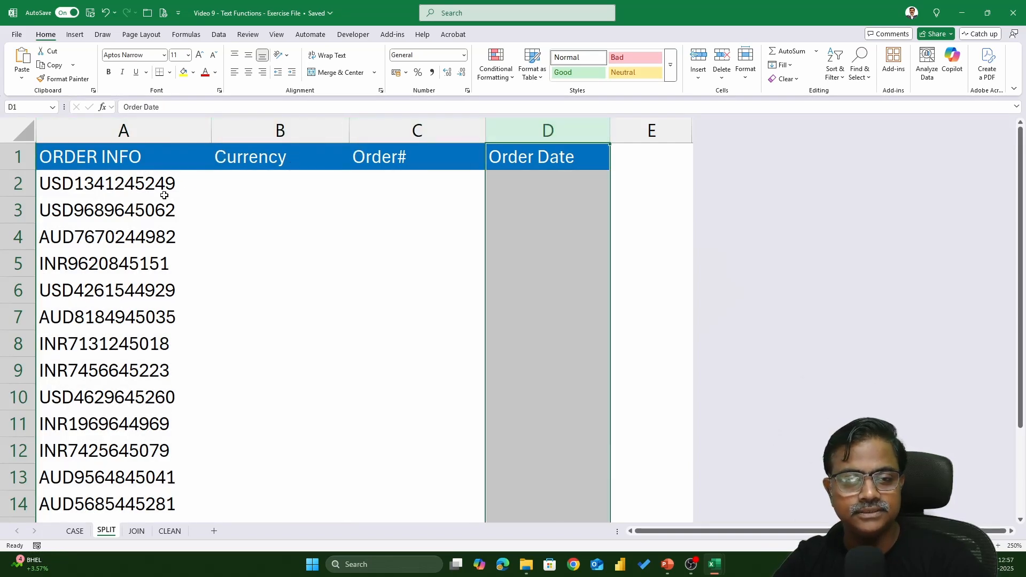
{"action": "left_click", "coordinate": [68, 190]}
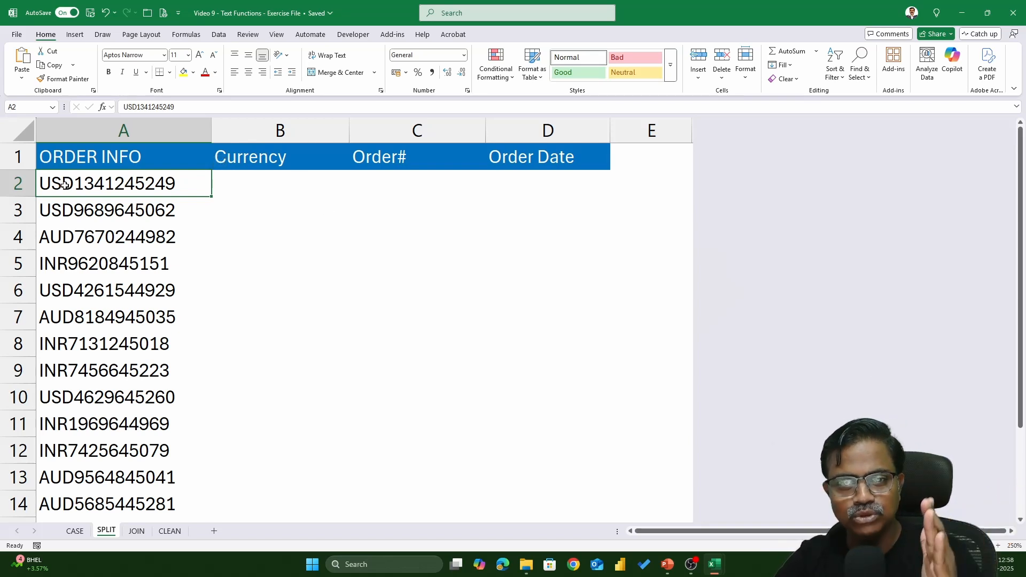
Enter =LEFT(A2,3) in B2 and fill it down the Currency column.
{"action": "left_click", "coordinate": [250, 183]}
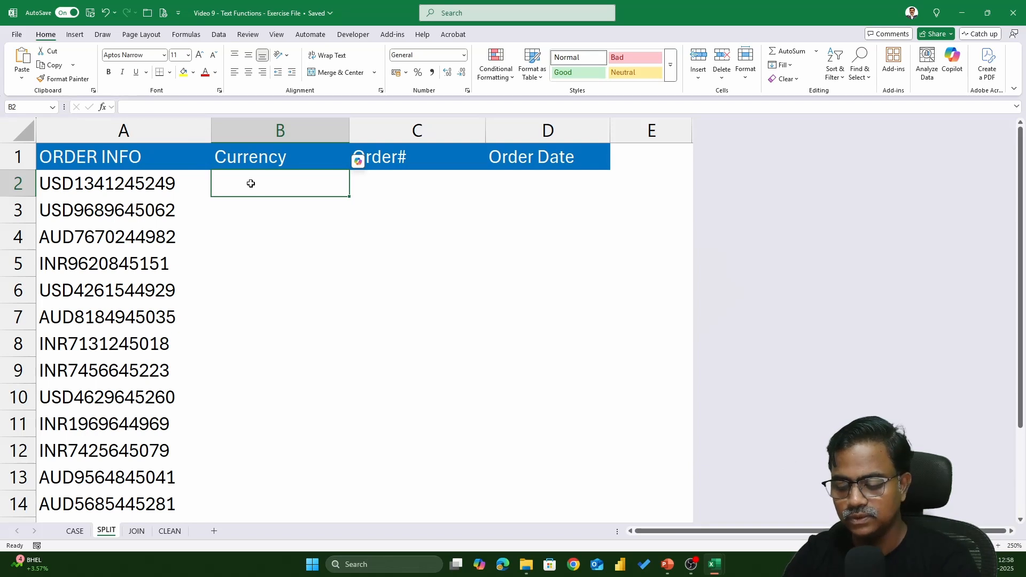
{"action": "type", "text": "=lef"}
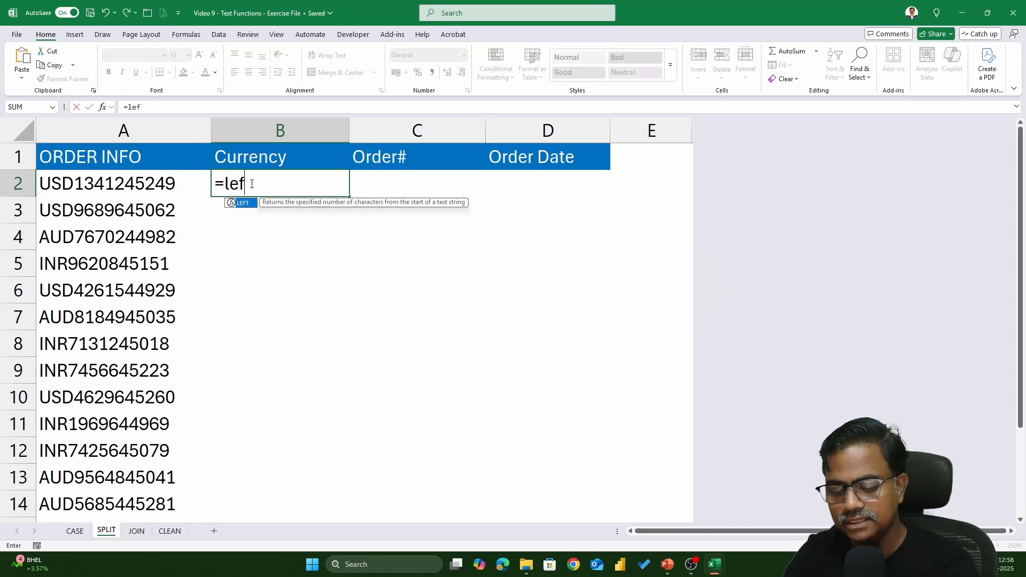
{"action": "type", "text": "t("}
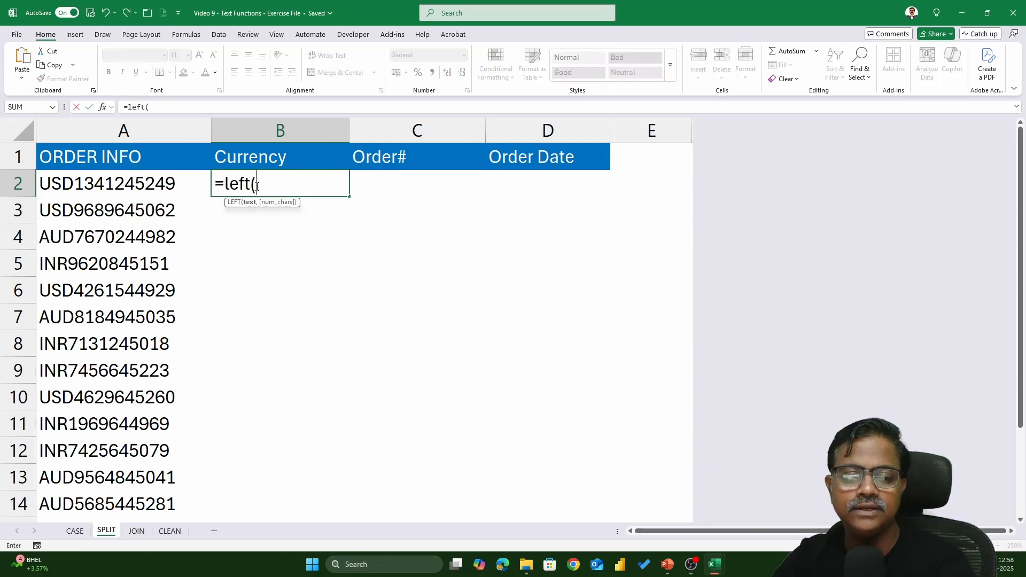
{"action": "left_click", "coordinate": [164, 189]}
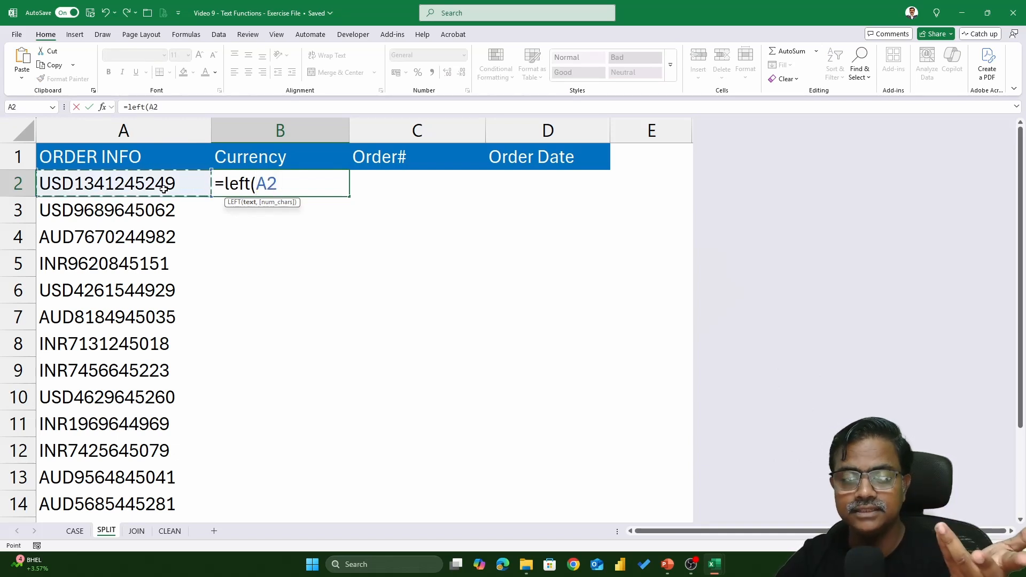
{"action": "type", "text": ","}
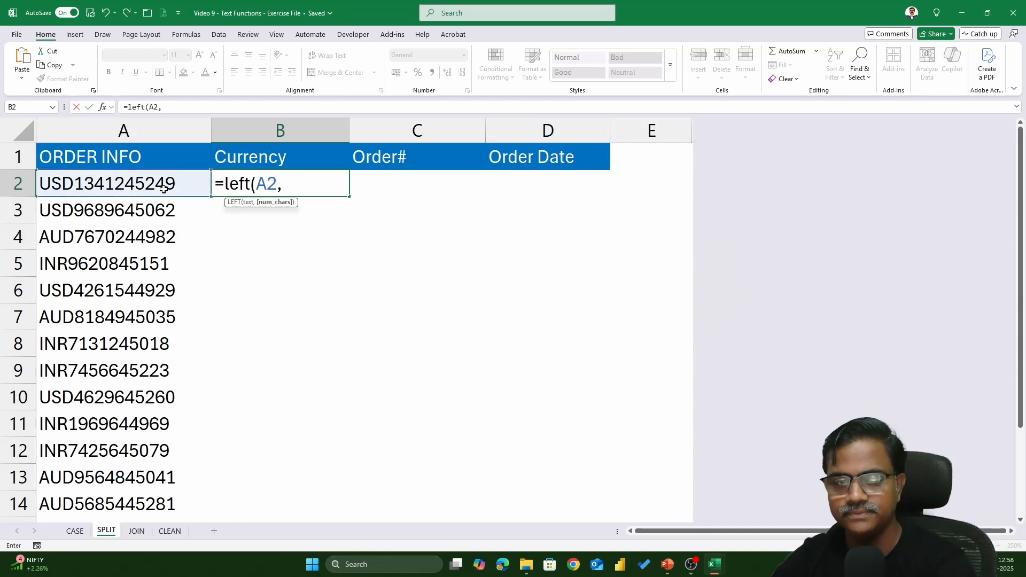
{"action": "type", "text": "3)"}
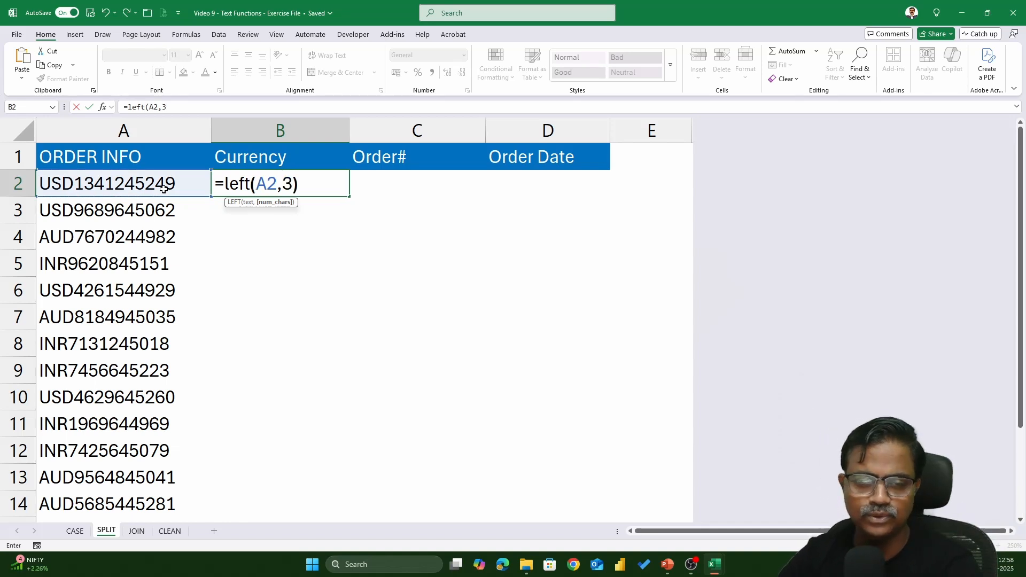
{"action": "key", "text": "Return"}
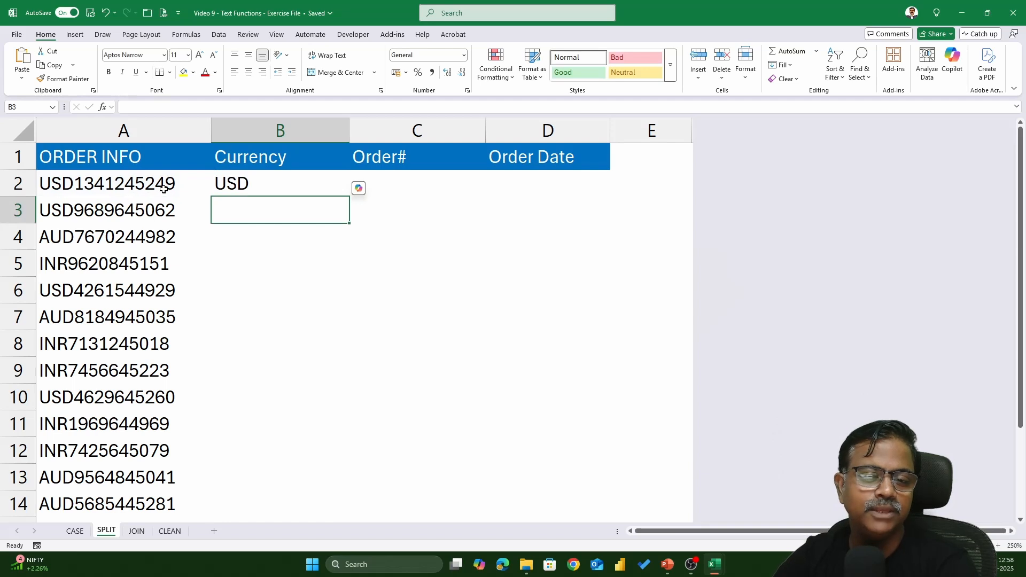
{"action": "double_click", "coordinate": [310, 187]}
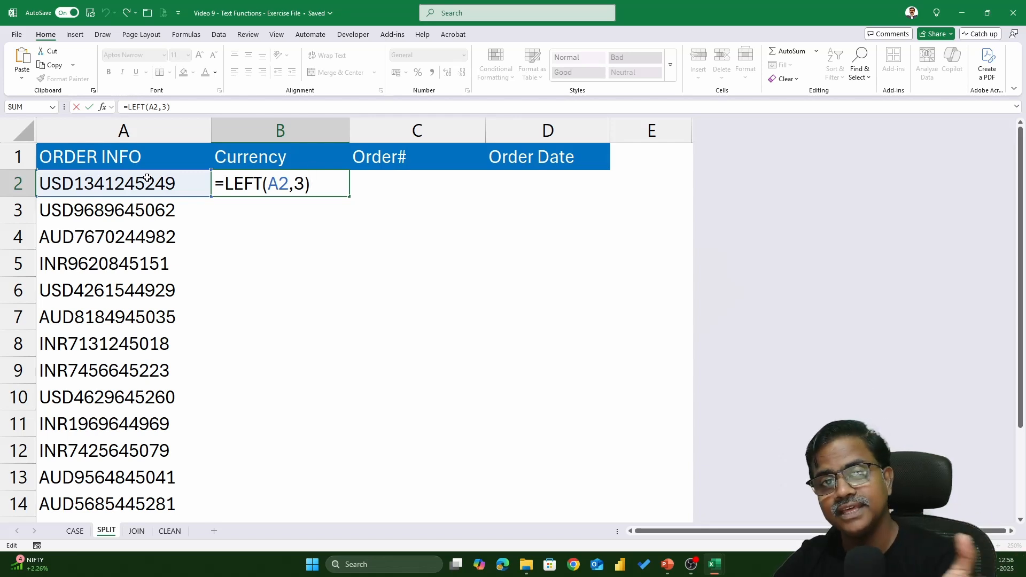
{"action": "key", "text": "ctrl+Return"}
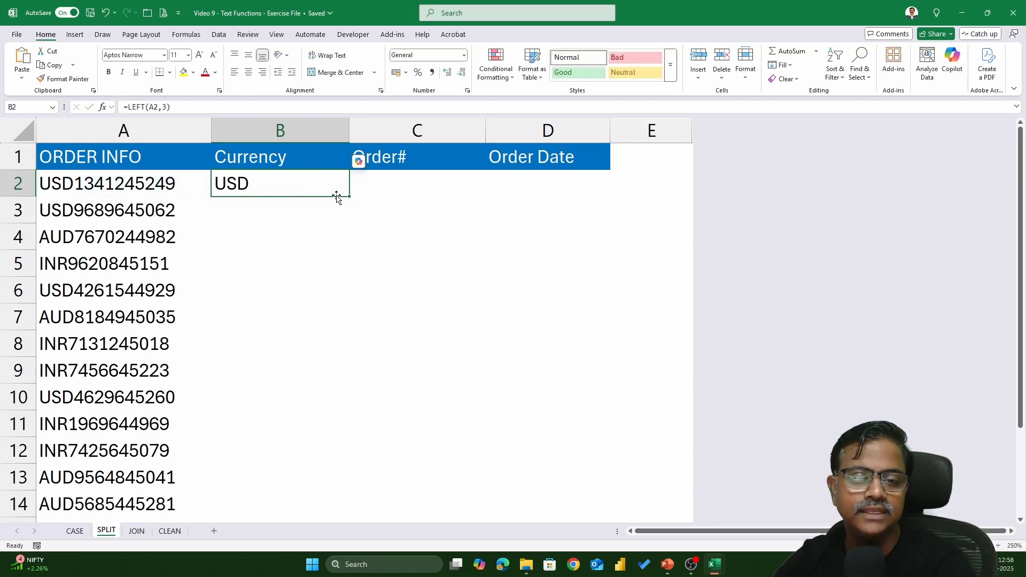
{"action": "double_click", "coordinate": [349, 196]}
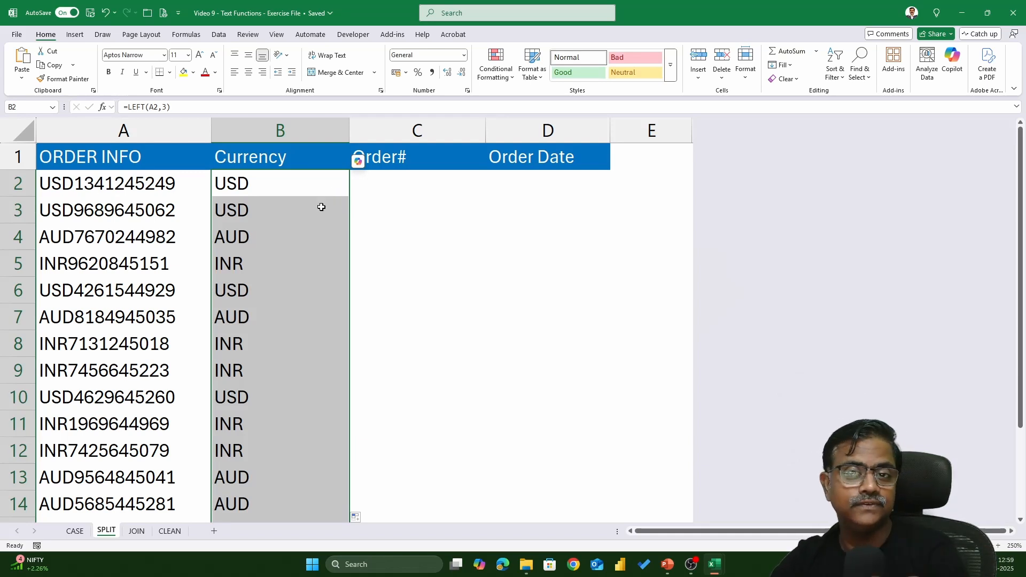
{"action": "left_click", "coordinate": [534, 180]}
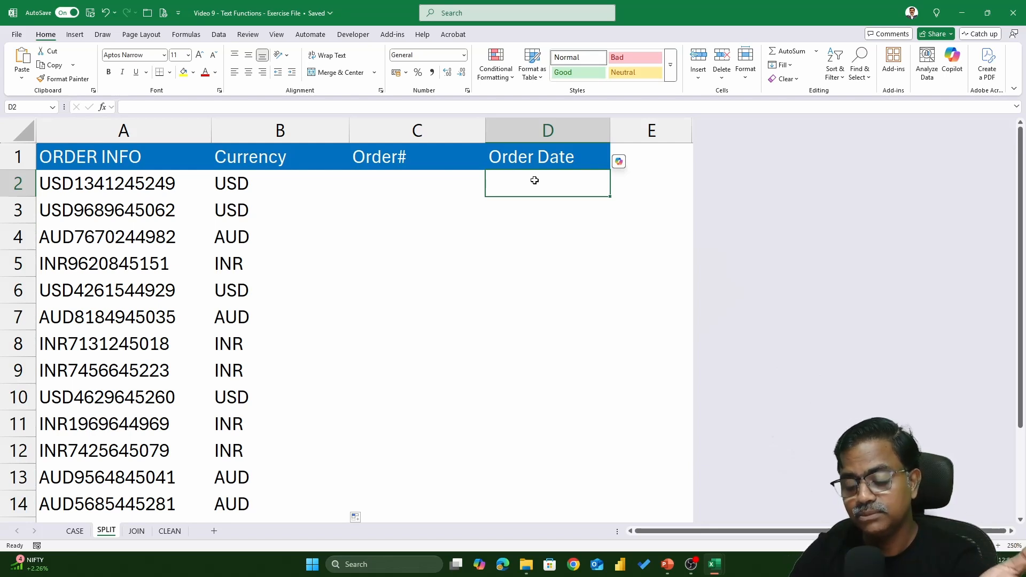
Enter =RIGHT(A2,5) in D2 and fill it down the Order Date column.
{"action": "type", "text": "=right"}
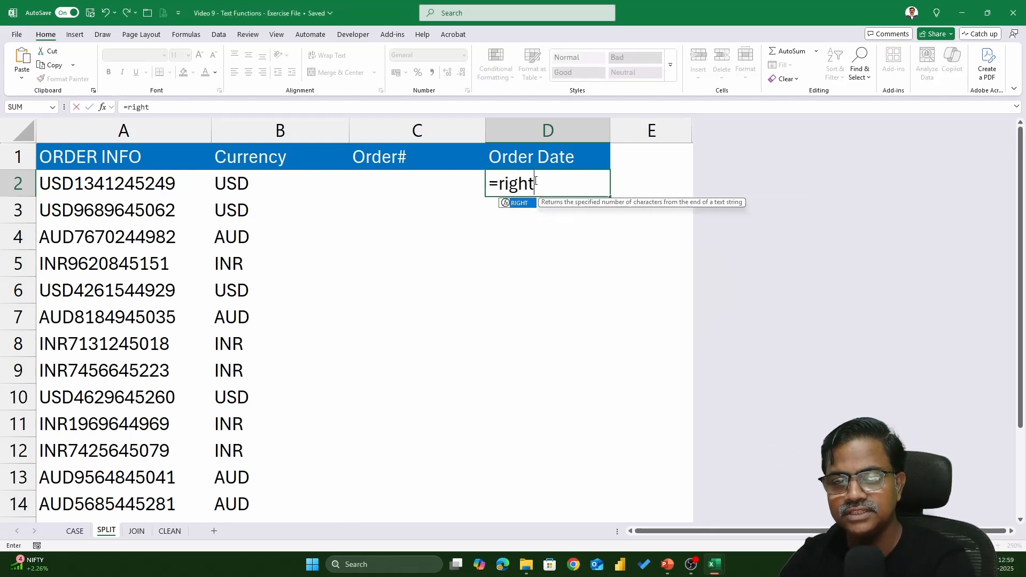
{"action": "type", "text": "("}
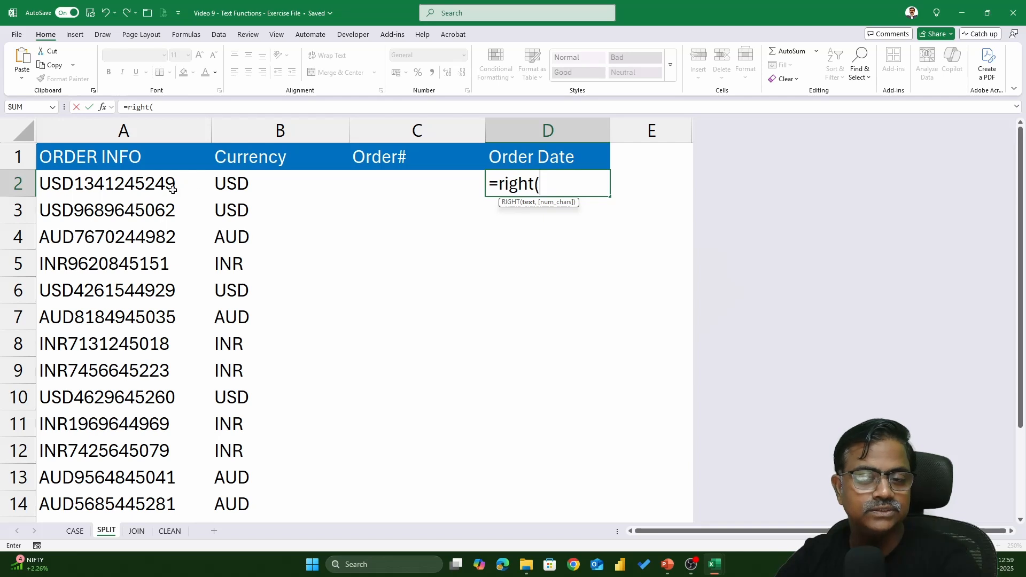
{"action": "left_click", "coordinate": [141, 185]}
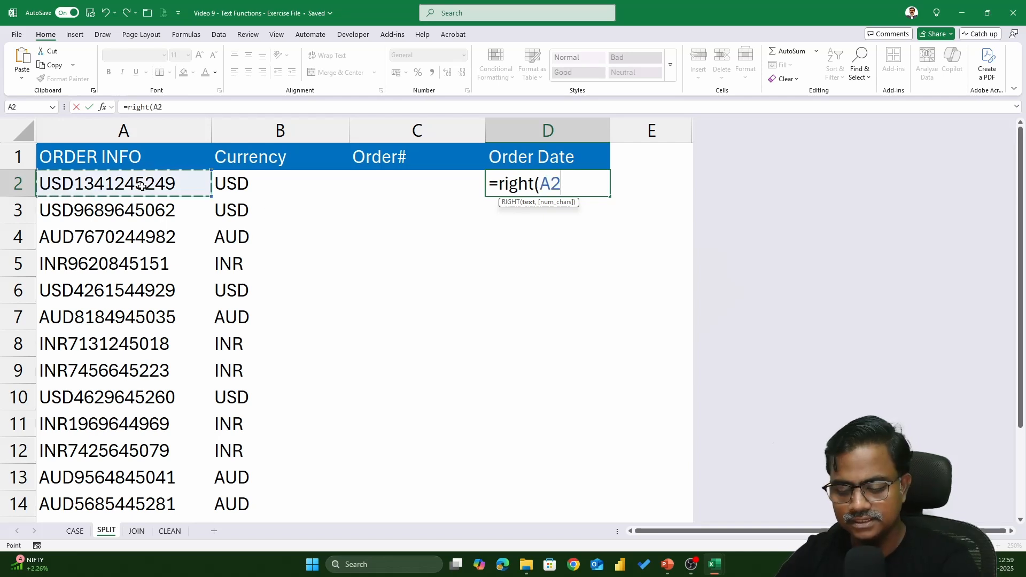
{"action": "type", "text": ","}
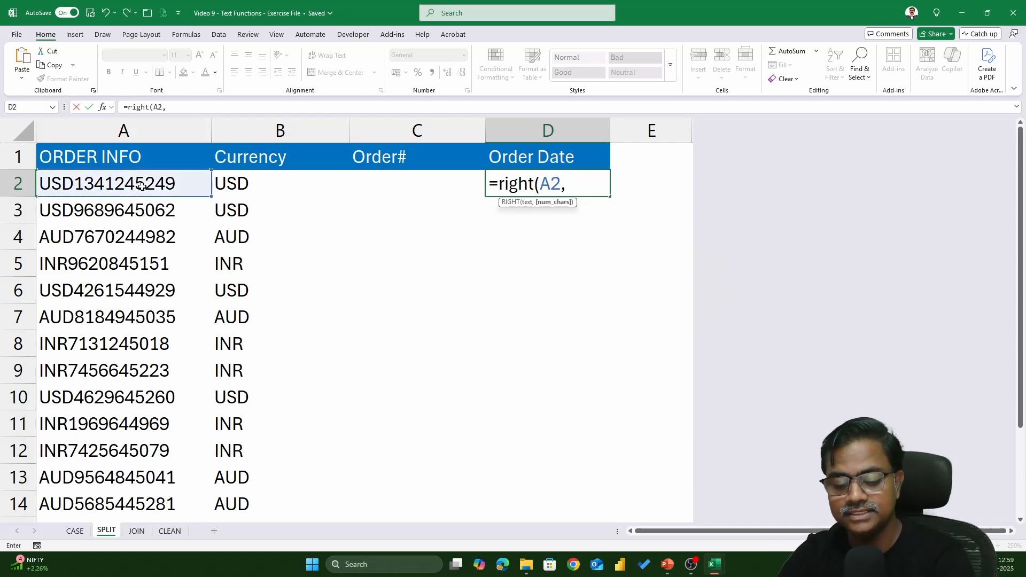
{"action": "type", "text": "5)"}
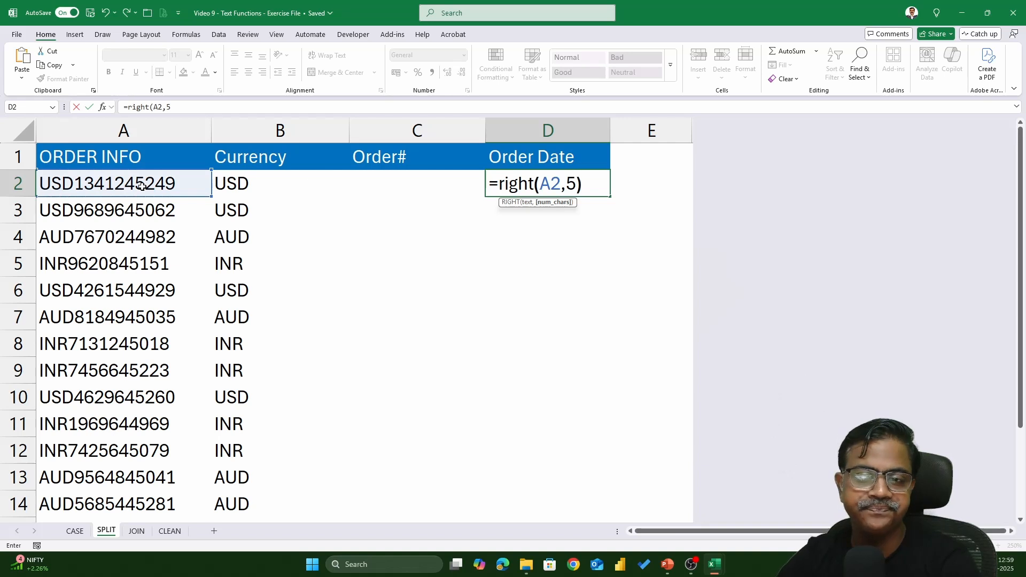
{"action": "key", "text": "Return"}
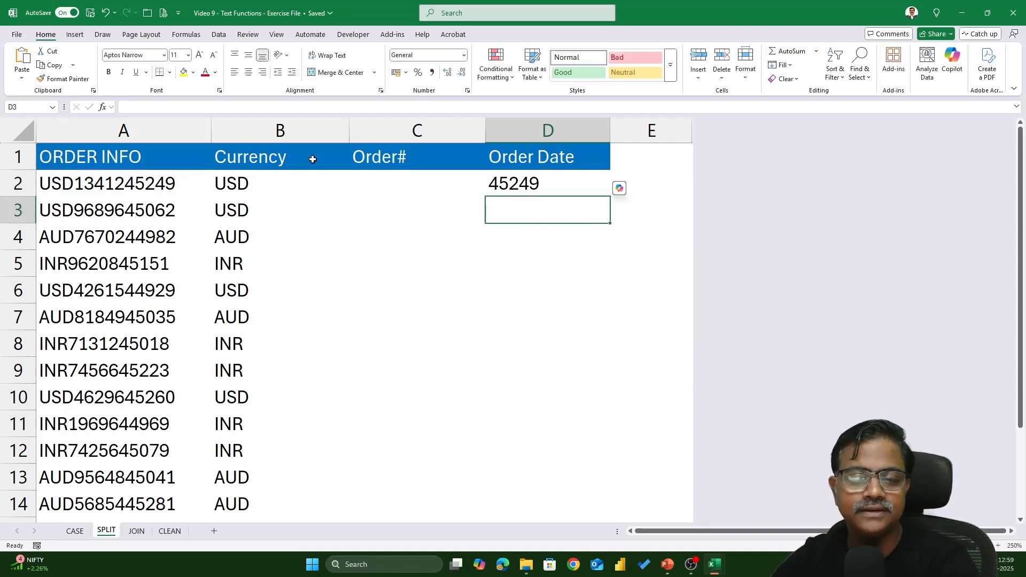
{"action": "left_click", "coordinate": [590, 190]}
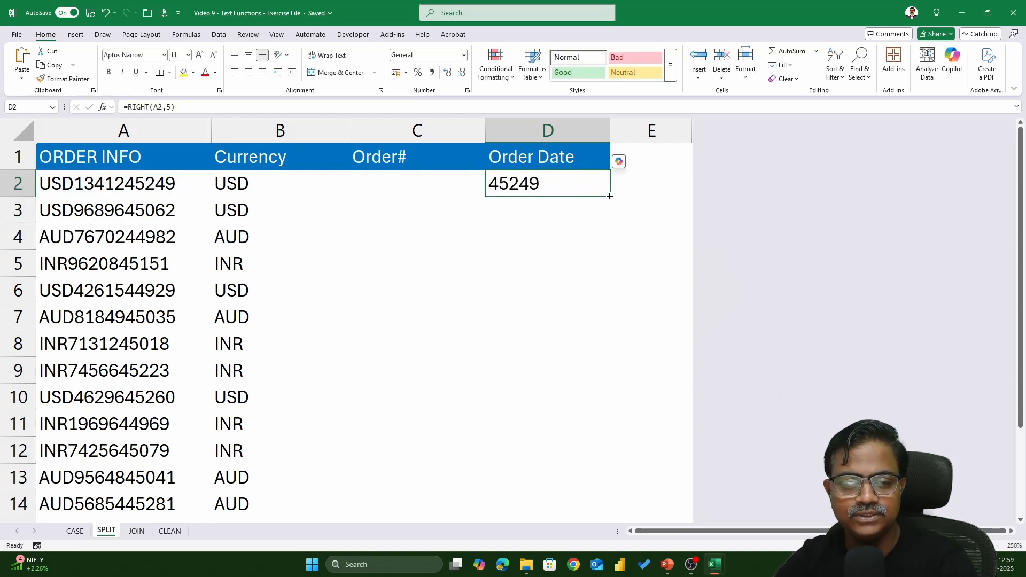
{"action": "double_click", "coordinate": [610, 197]}
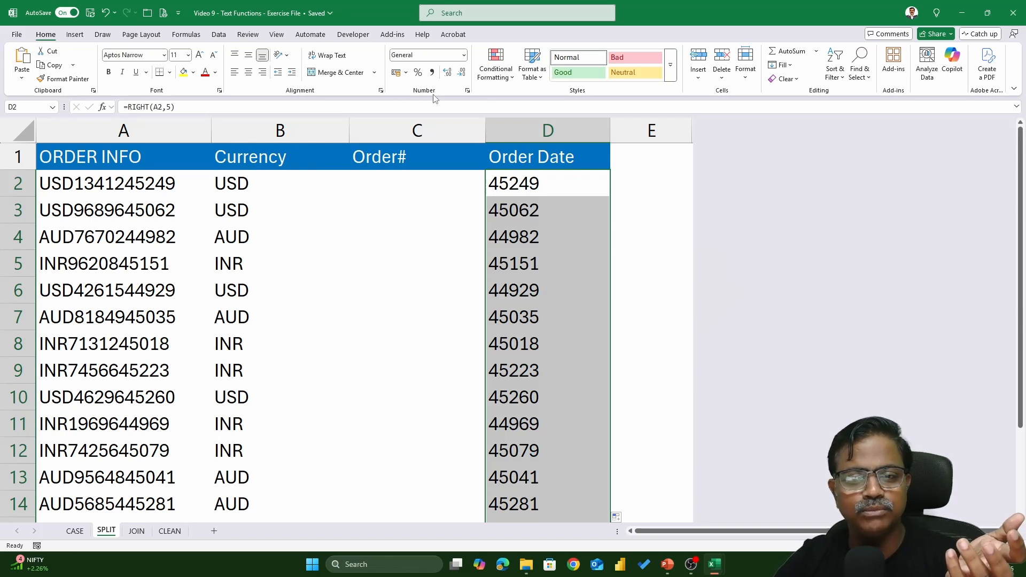
Apply the Short Date number format to the selected Order Date cells D2:D14.
{"action": "left_click", "coordinate": [464, 55]}
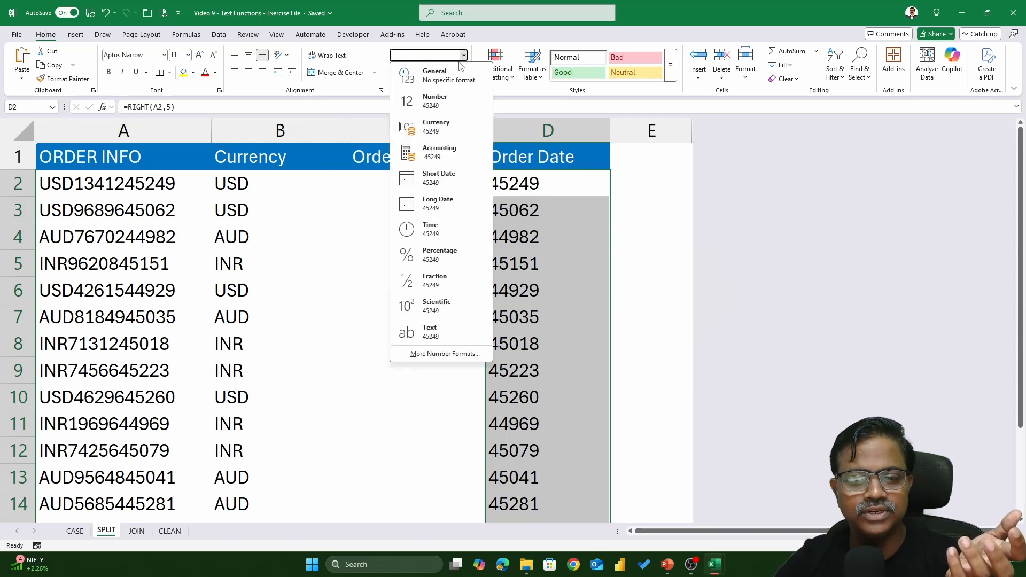
{"action": "left_click", "coordinate": [435, 182]}
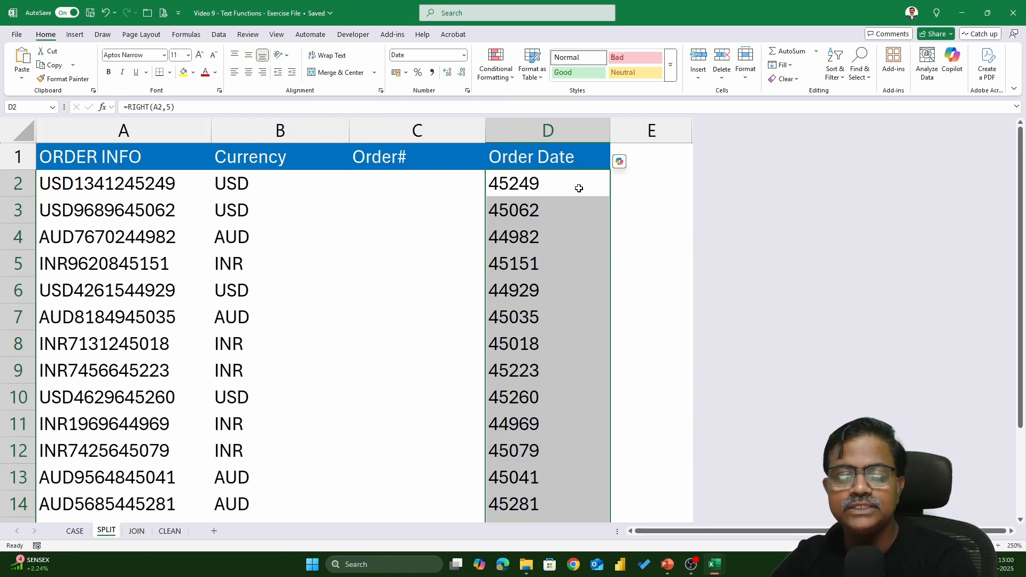
Change D2 to =RIGHT(A2,5)*1 and fill it down column D to show real dates.
{"action": "left_click", "coordinate": [579, 188]}
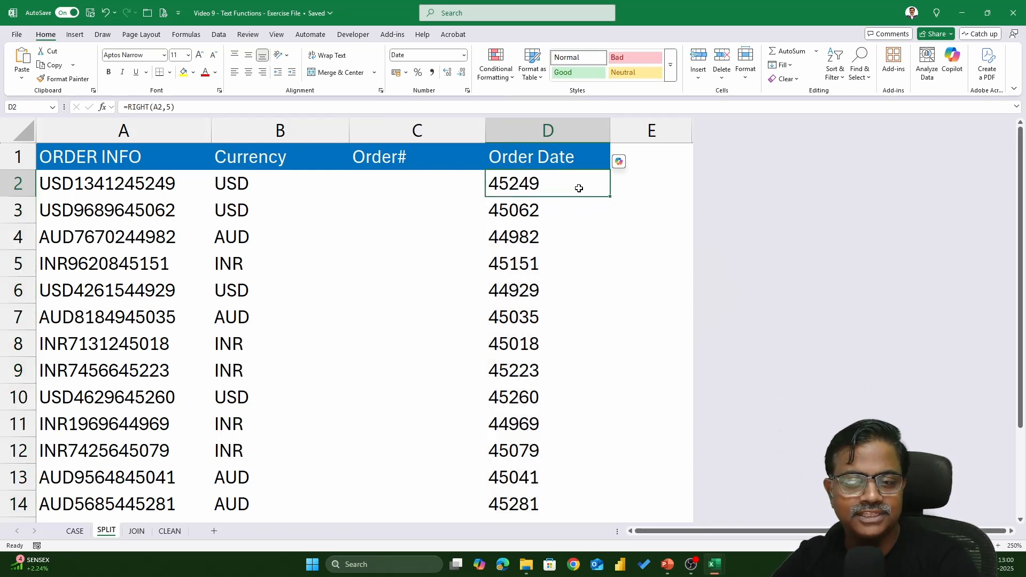
{"action": "double_click", "coordinate": [579, 189]}
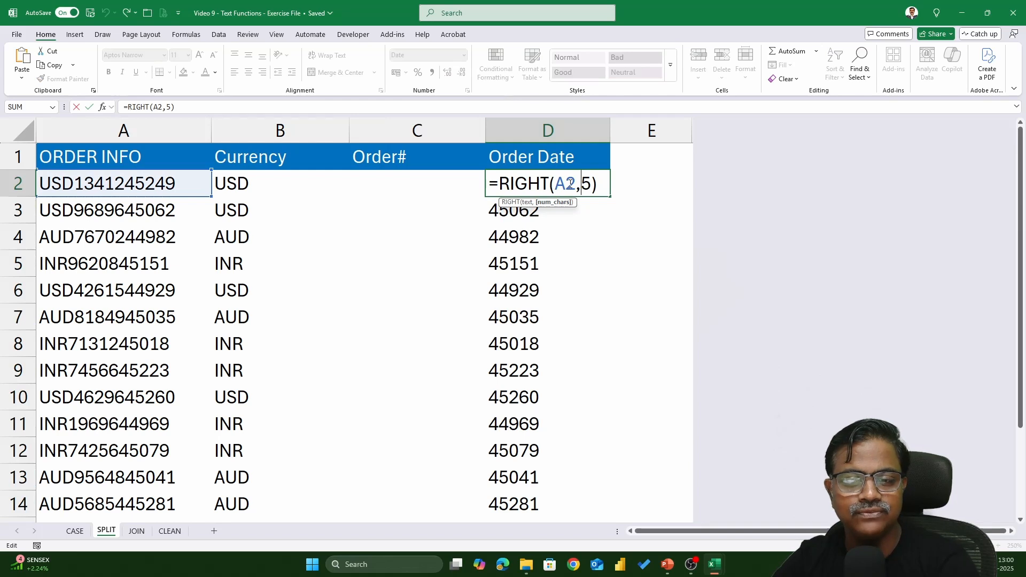
{"action": "left_click", "coordinate": [600, 182]}
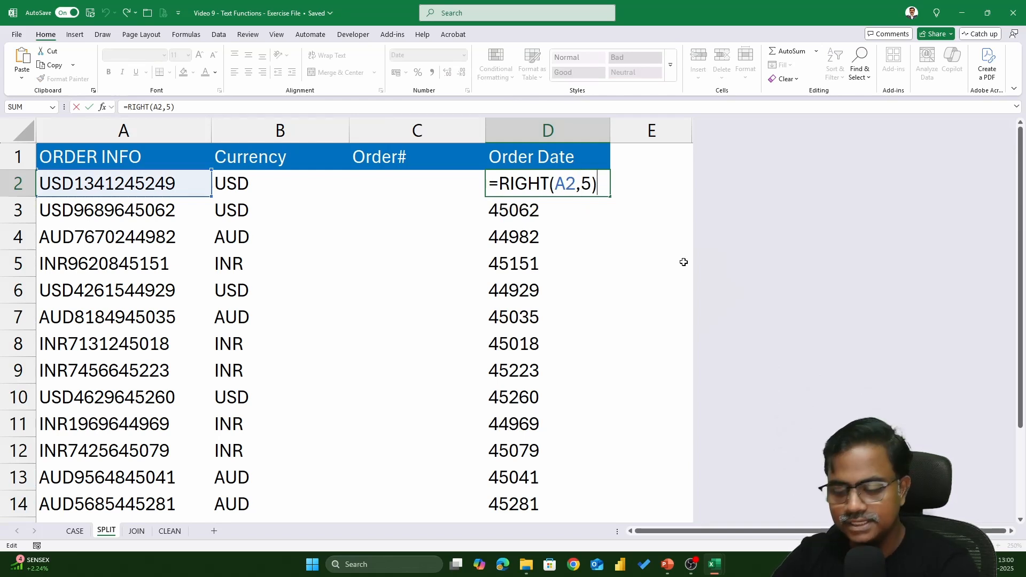
{"action": "type", "text": "*1"}
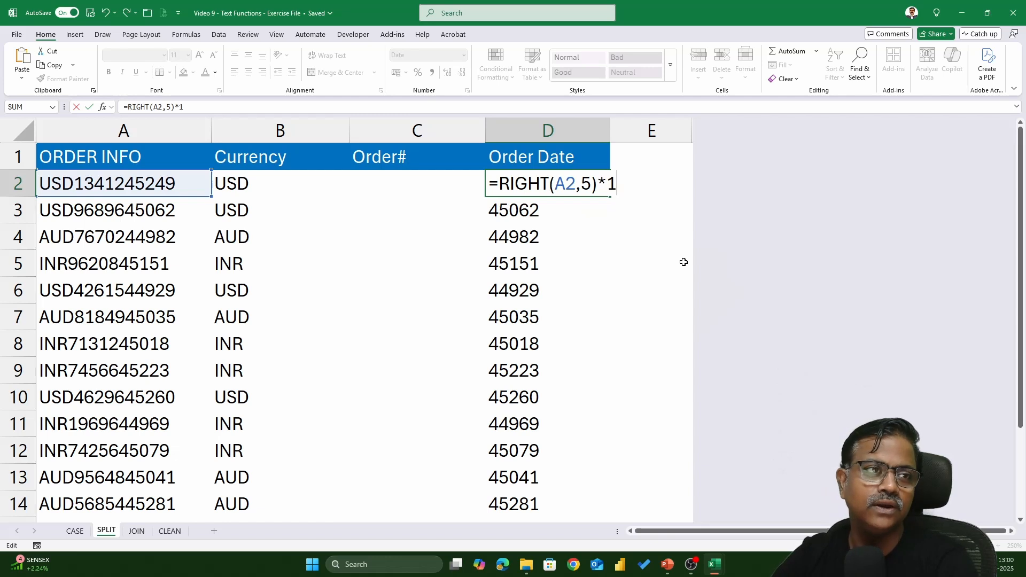
{"action": "key", "text": "Return"}
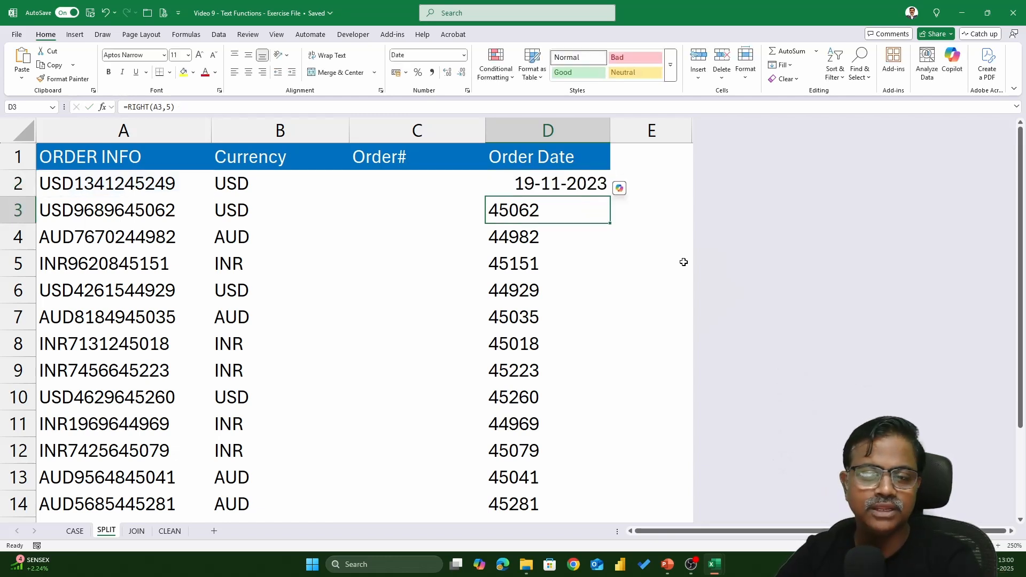
{"action": "left_click", "coordinate": [576, 188]}
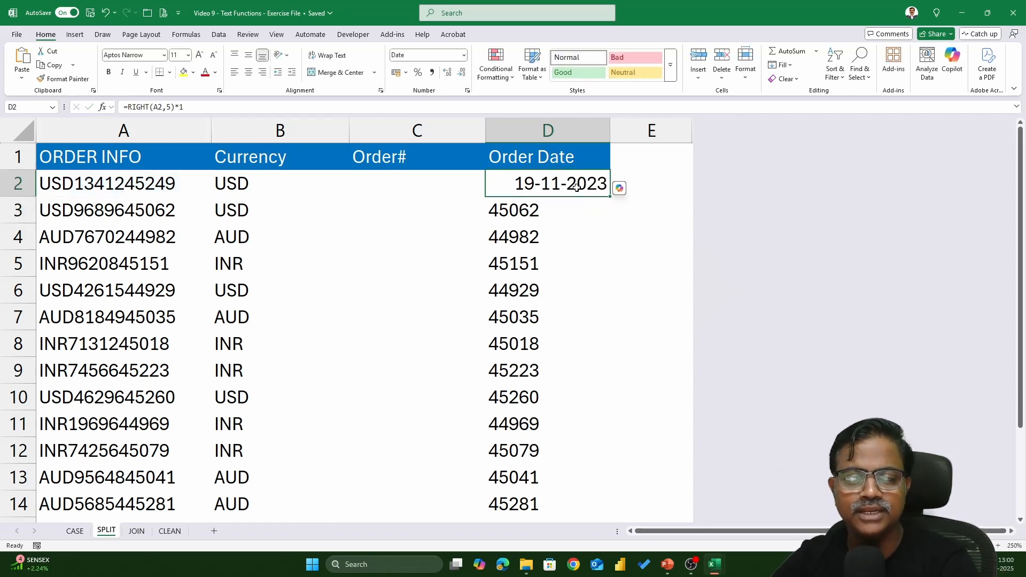
{"action": "double_click", "coordinate": [611, 197]}
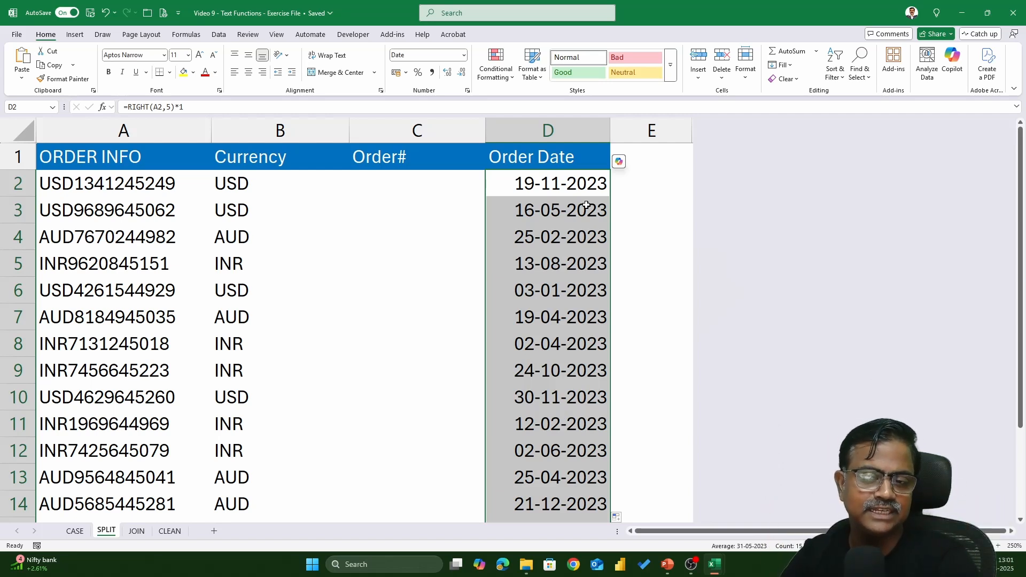
Enter =MID(A2,4,5) in C2 to extract the order number 13412.
{"action": "left_click", "coordinate": [364, 180]}
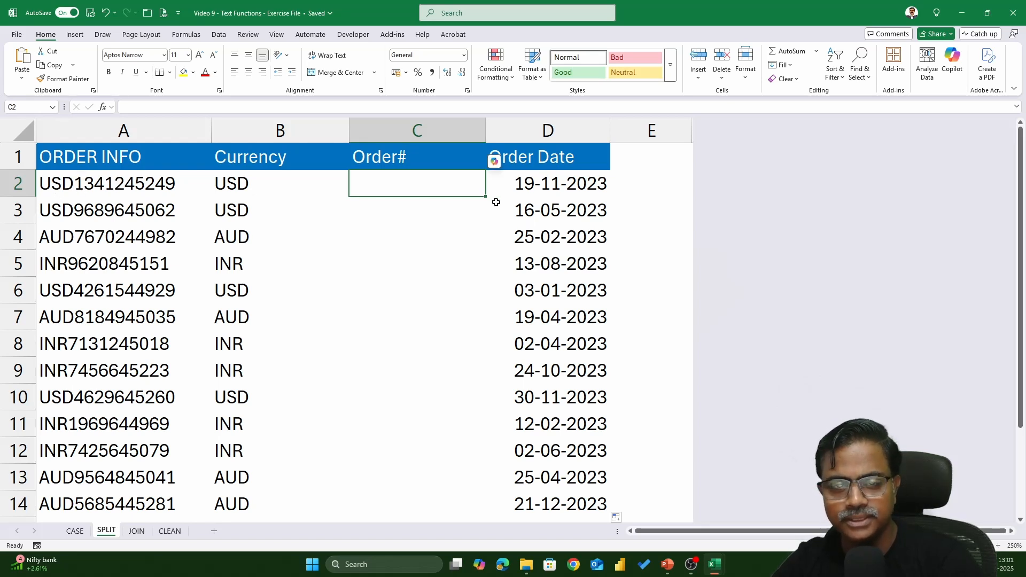
{"action": "type", "text": "=mid"}
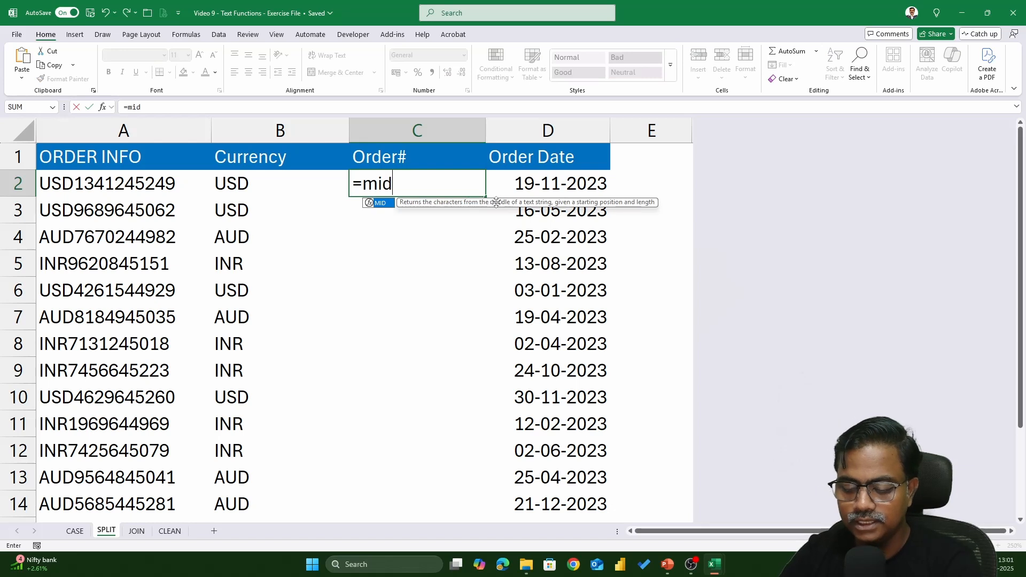
{"action": "type", "text": "("}
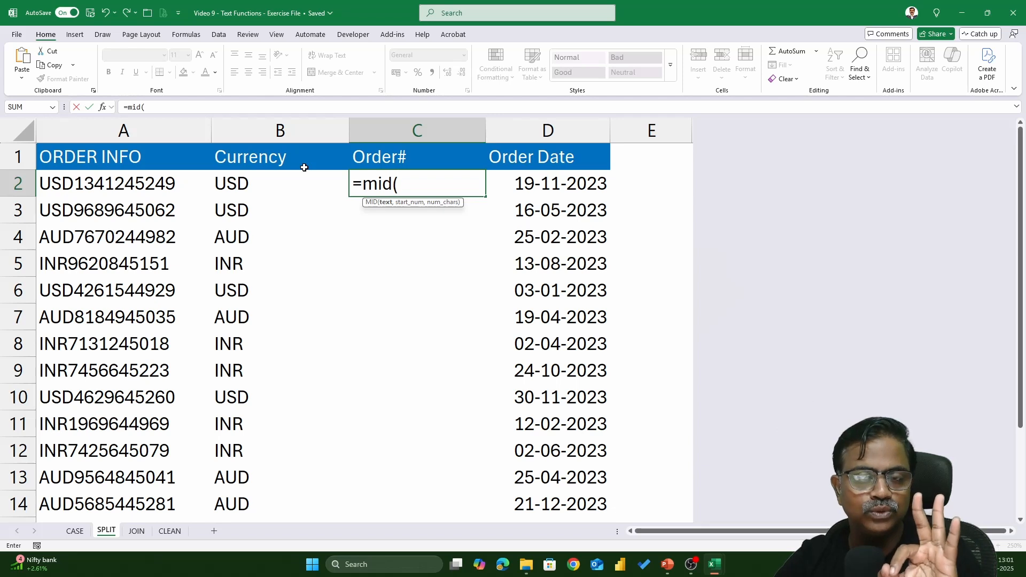
{"action": "left_click", "coordinate": [169, 183]}
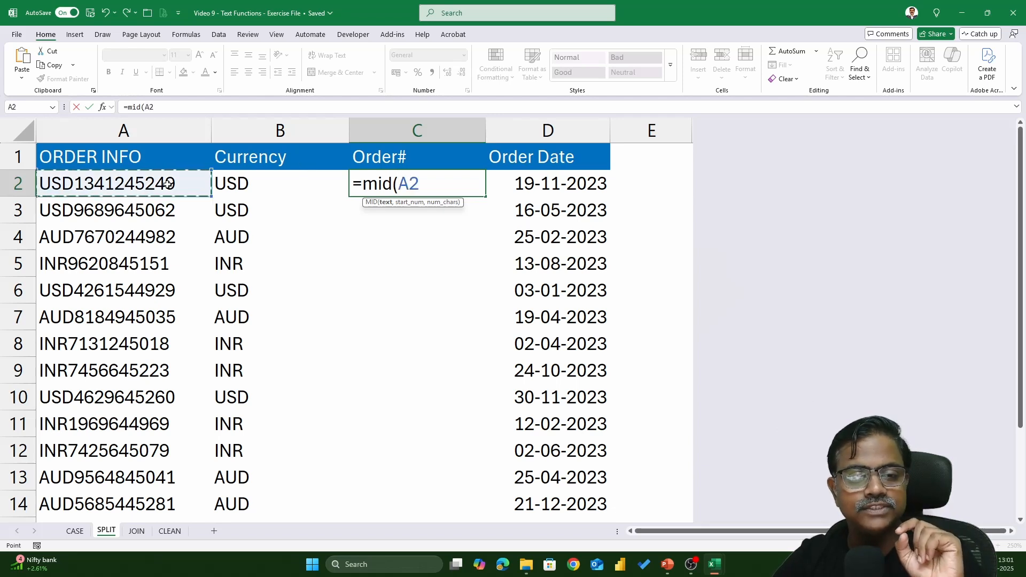
{"action": "type", "text": ","}
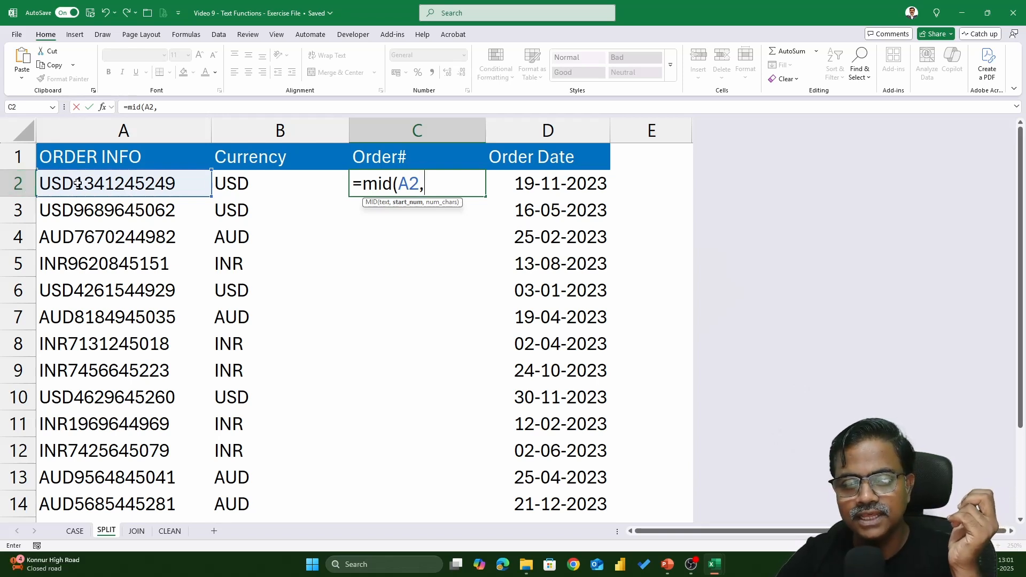
{"action": "type", "text": "4"}
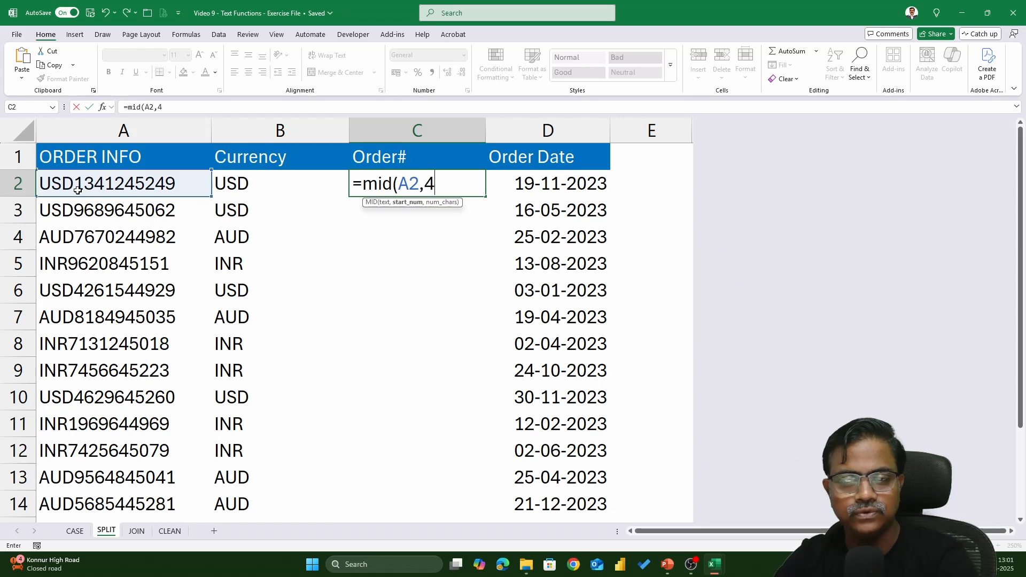
{"action": "type", "text": ","}
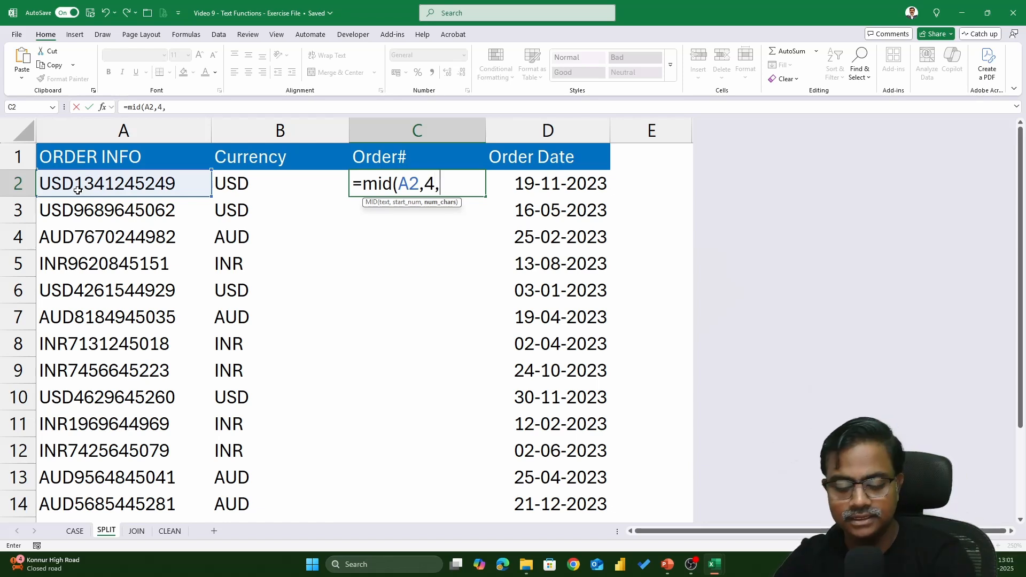
{"action": "type", "text": "5)"}
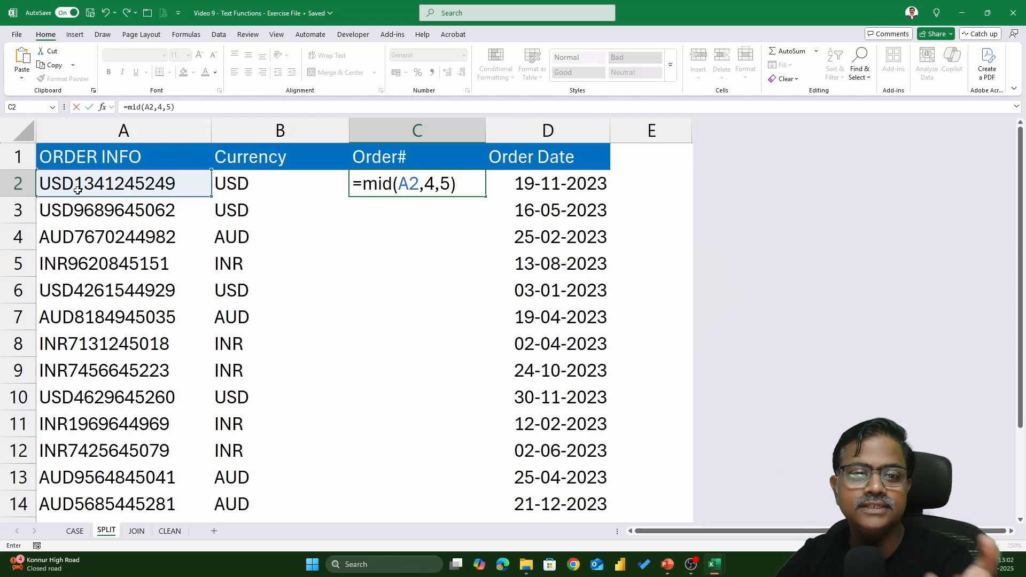
{"action": "key", "text": "Return"}
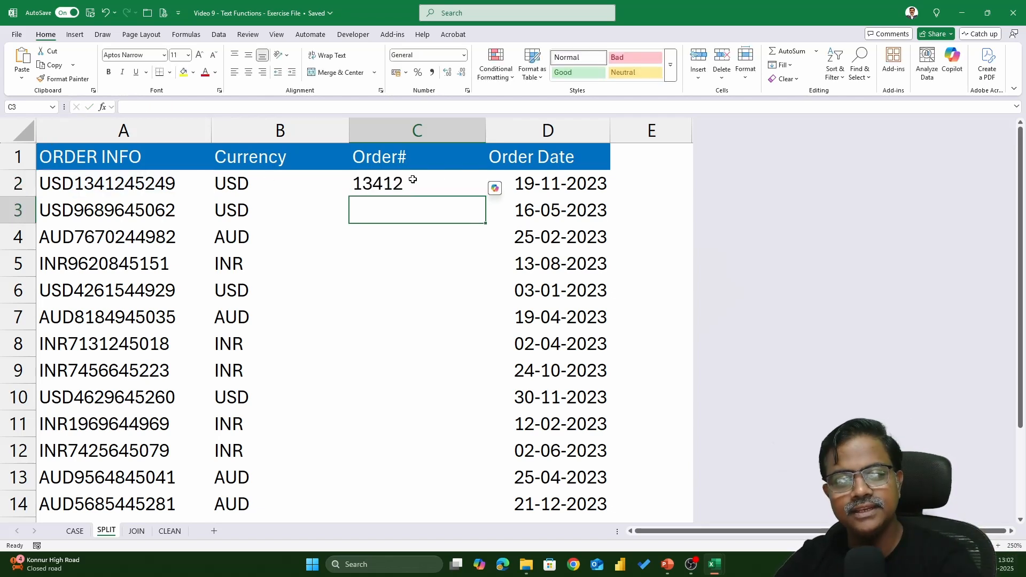
Change C2 to =MID(A2,4,5)*1 and fill it down the Order# column.
{"action": "left_click", "coordinate": [454, 184]}
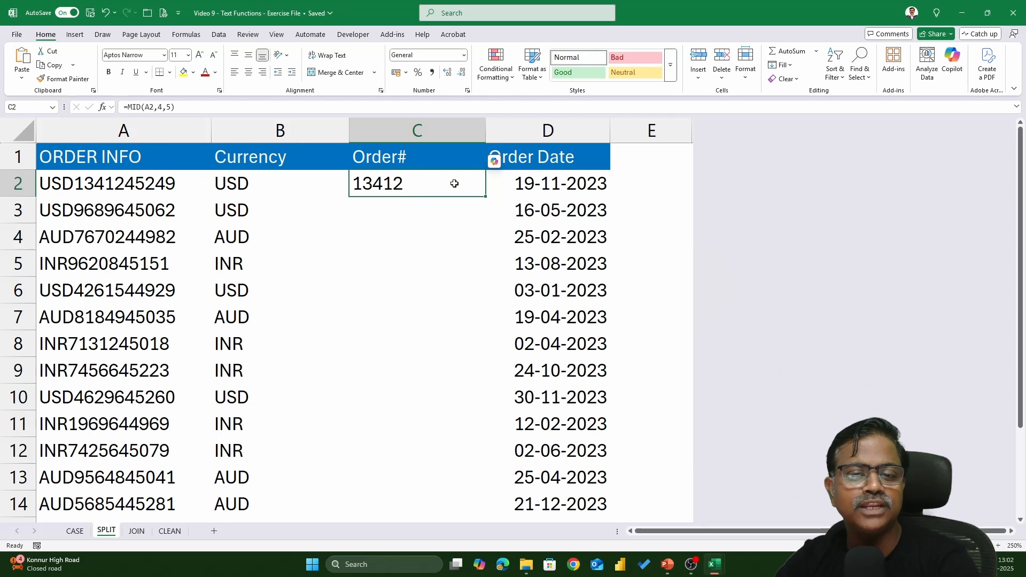
{"action": "double_click", "coordinate": [454, 184]}
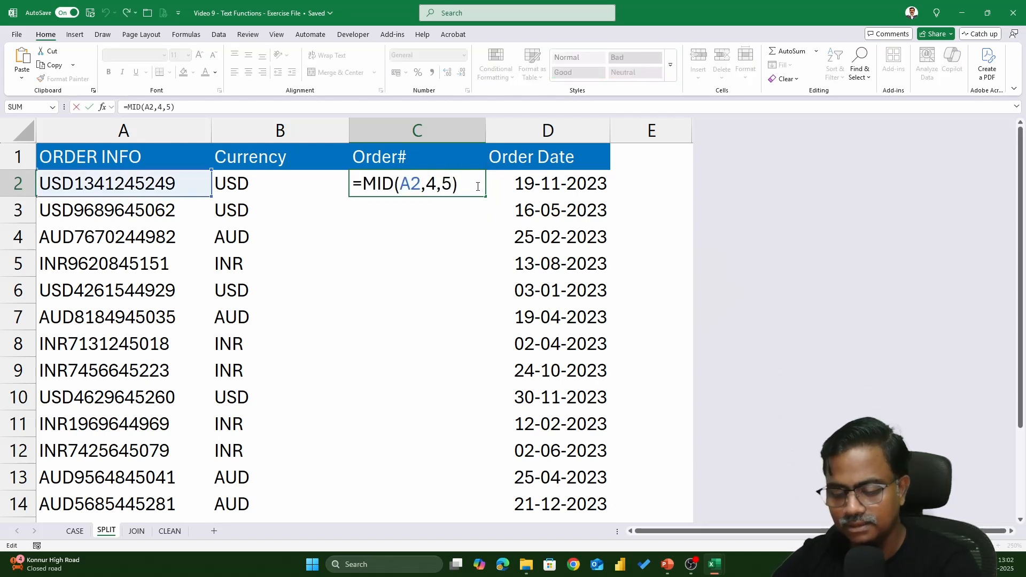
{"action": "type", "text": "*1"}
{"action": "key", "text": "Return"}
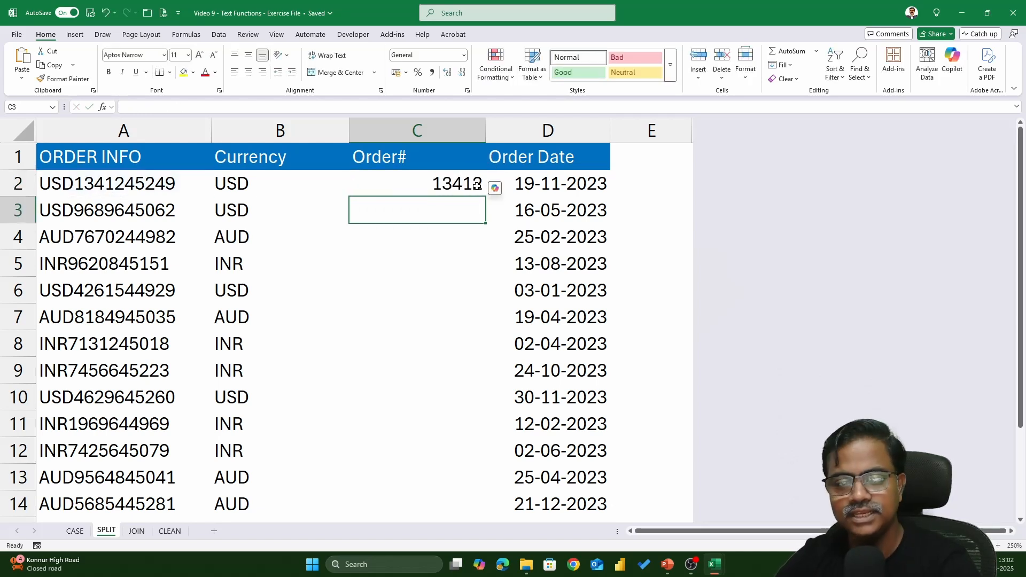
{"action": "left_click", "coordinate": [476, 185]}
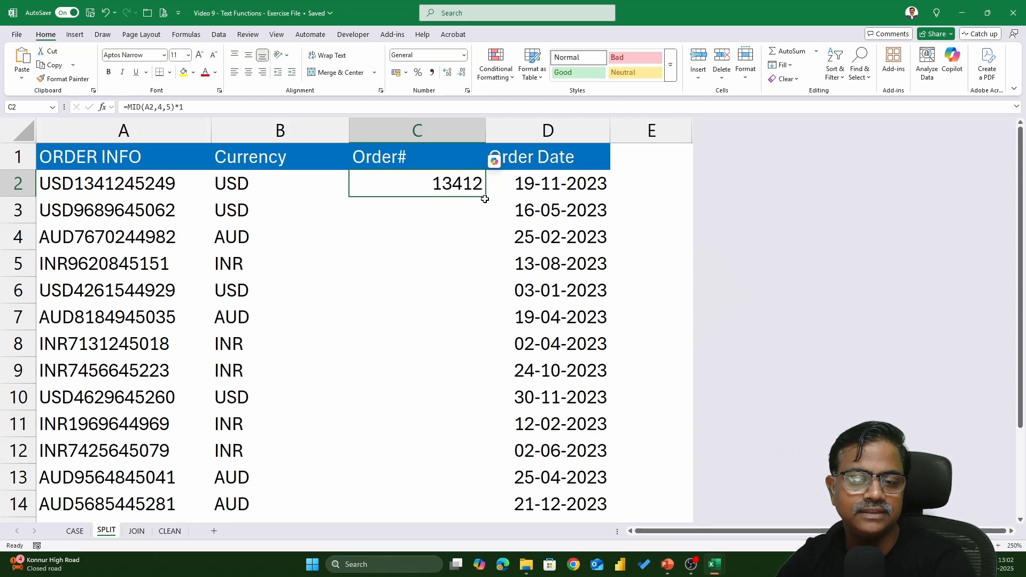
{"action": "double_click", "coordinate": [485, 196]}
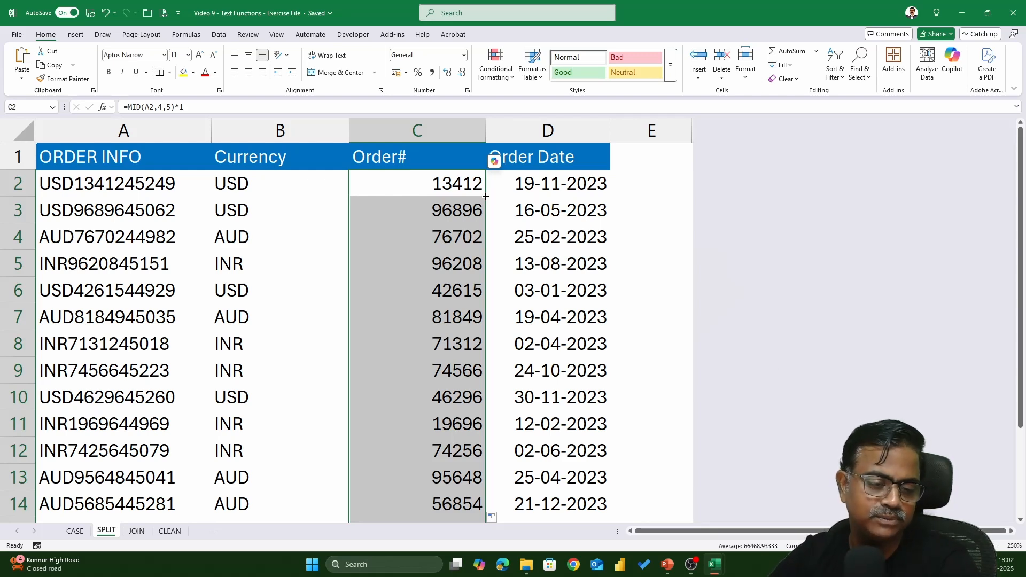
On the JOIN sheet, enter the header 'first name, last name' in C1.
{"action": "left_click", "coordinate": [137, 531]}
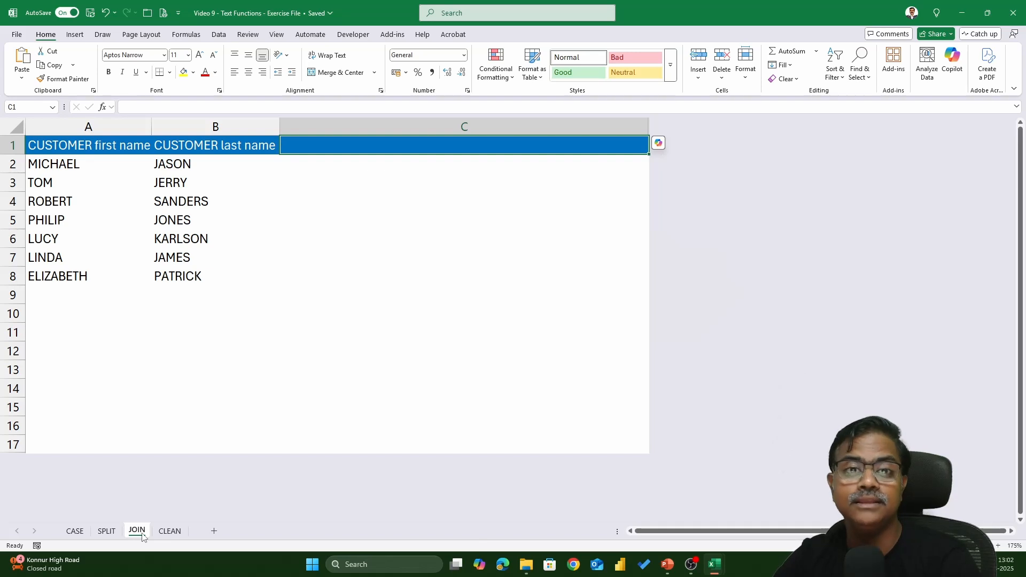
{"action": "scroll", "coordinate": [381, 221], "scroll_direction": "up", "scroll_amount": 3}
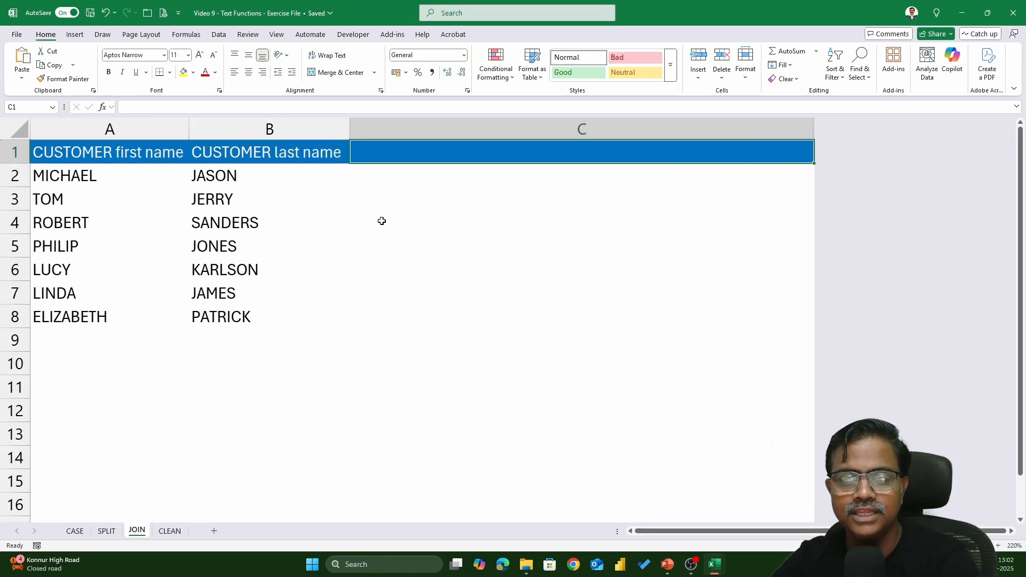
{"action": "left_click", "coordinate": [85, 178]}
{"action": "left_click", "coordinate": [257, 180]}
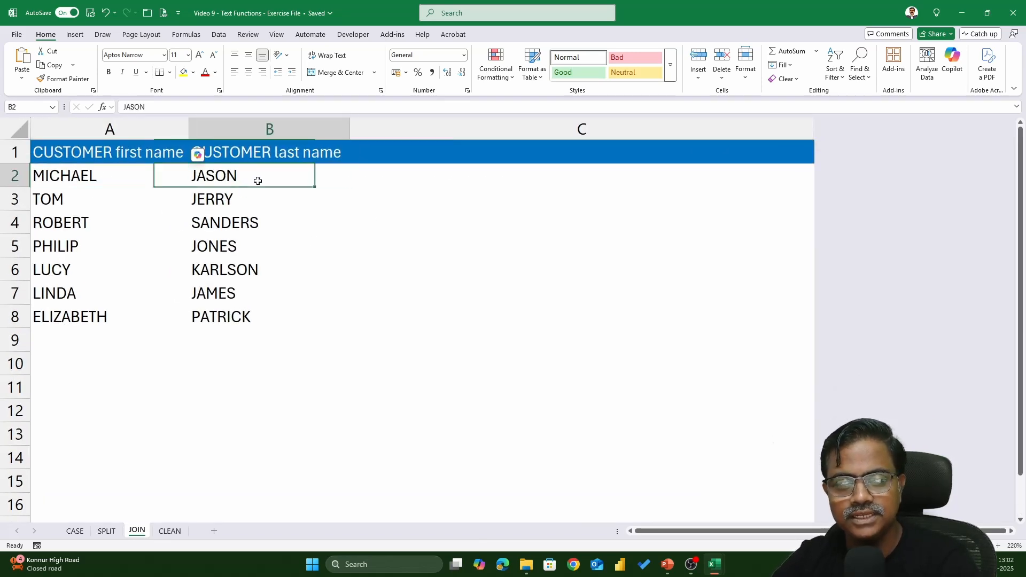
{"action": "left_click", "coordinate": [449, 151]}
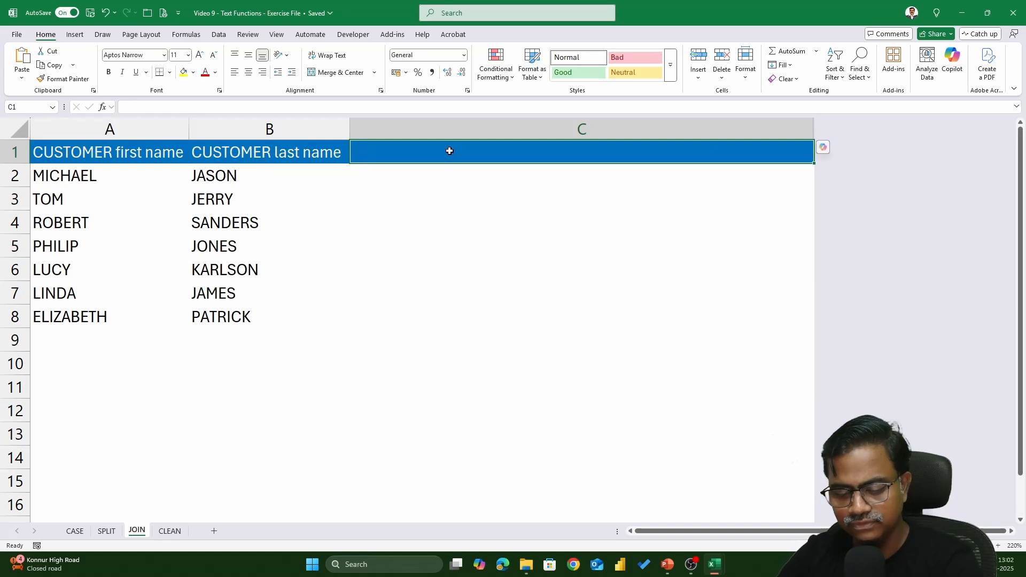
{"action": "type", "text": "first nam"}
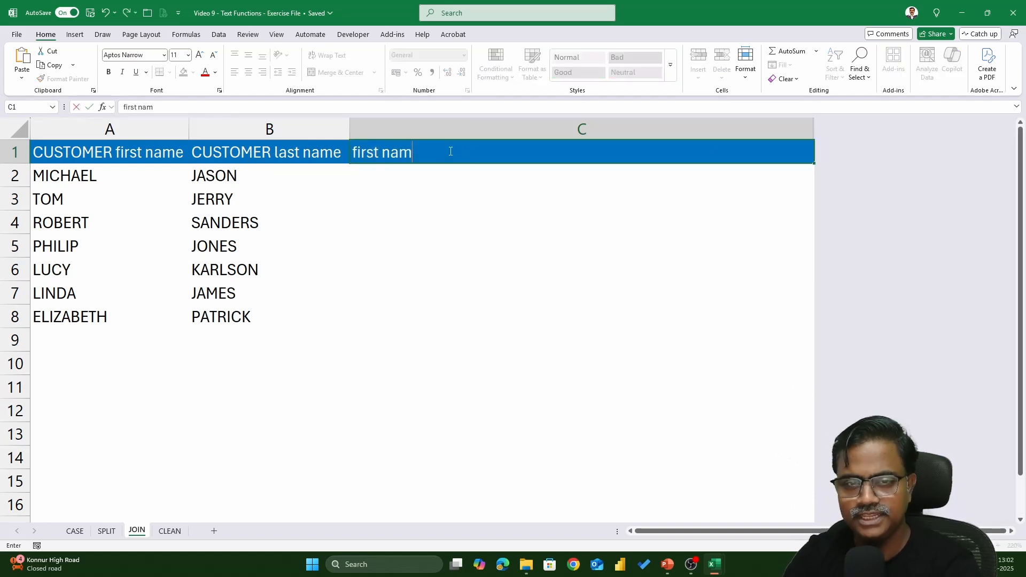
{"action": "type", "text": "e, "}
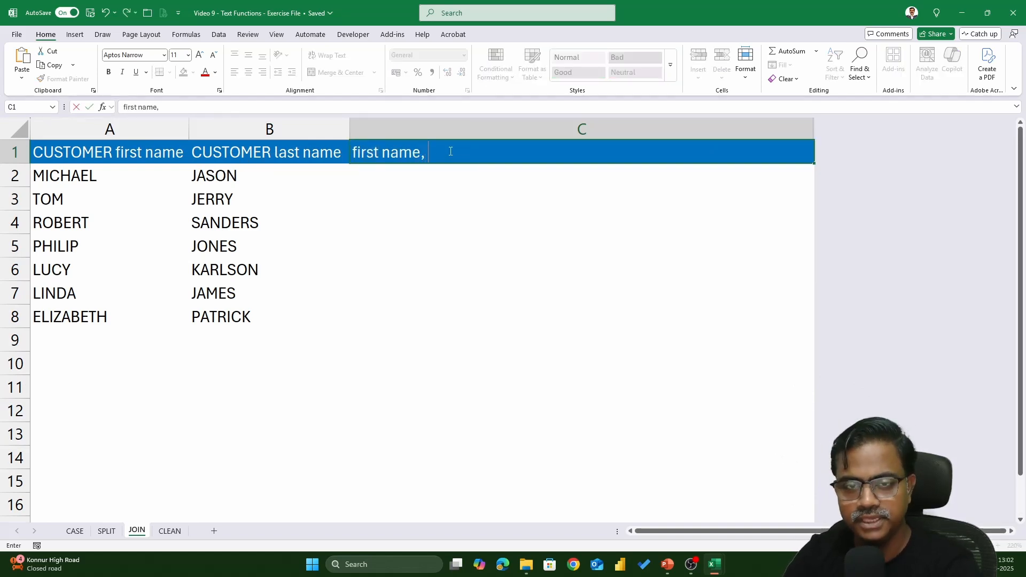
{"action": "type", "text": "last name"}
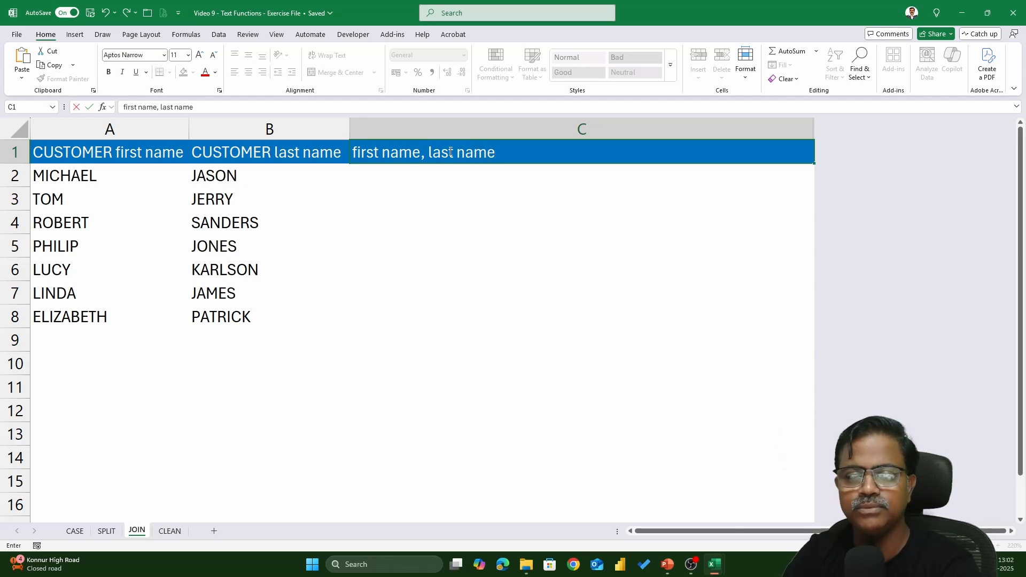
{"action": "key", "text": "Return"}
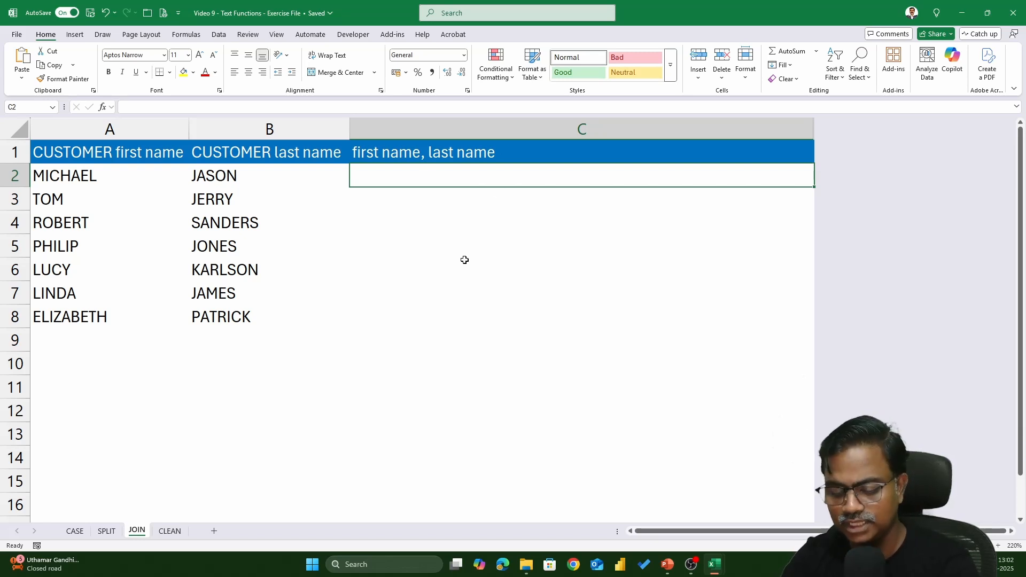
Enter =CONCATENATE(A2,B2) in C2 to join the first customer's first and last names.
{"action": "type", "text": "=conca"}
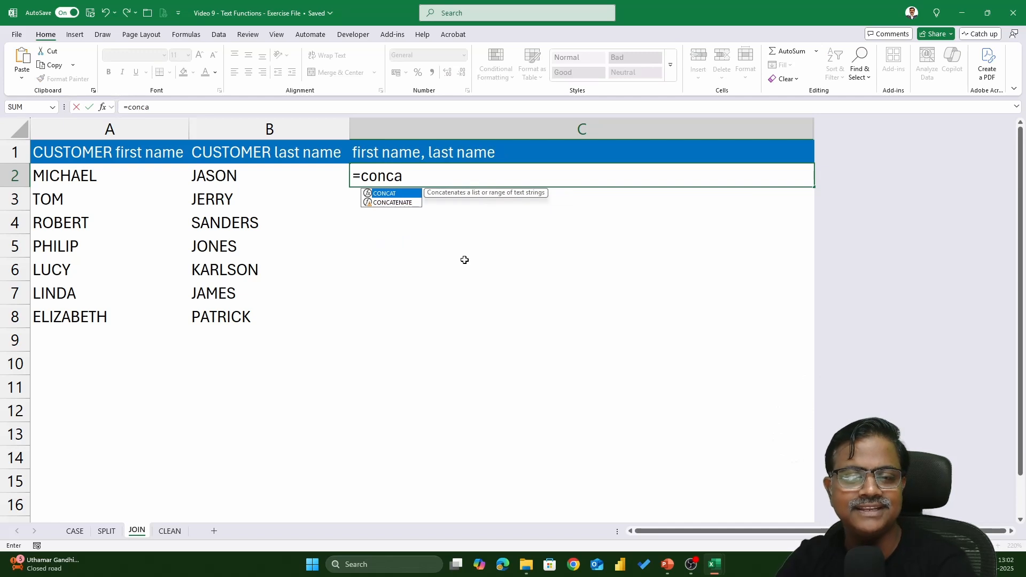
{"action": "type", "text": "tem"}
{"action": "key", "text": "BackSpace"}
{"action": "key", "text": "Tab"}
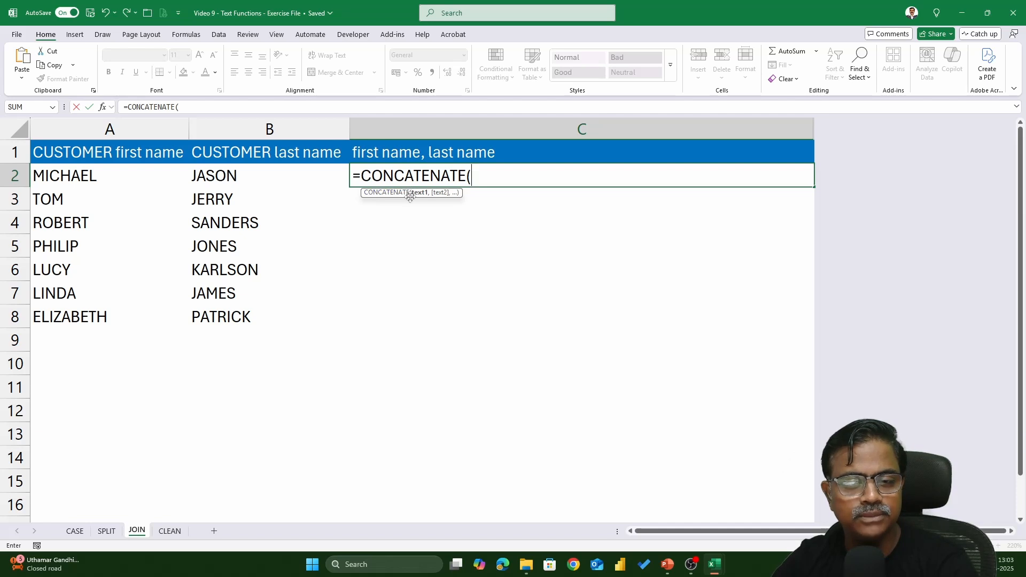
{"action": "left_click", "coordinate": [97, 177]}
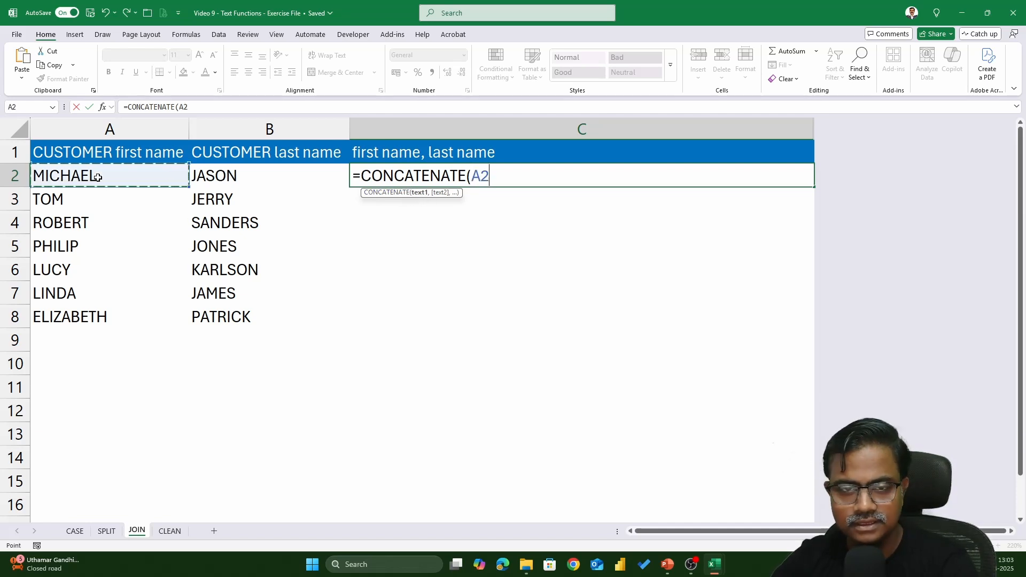
{"action": "type", "text": ","}
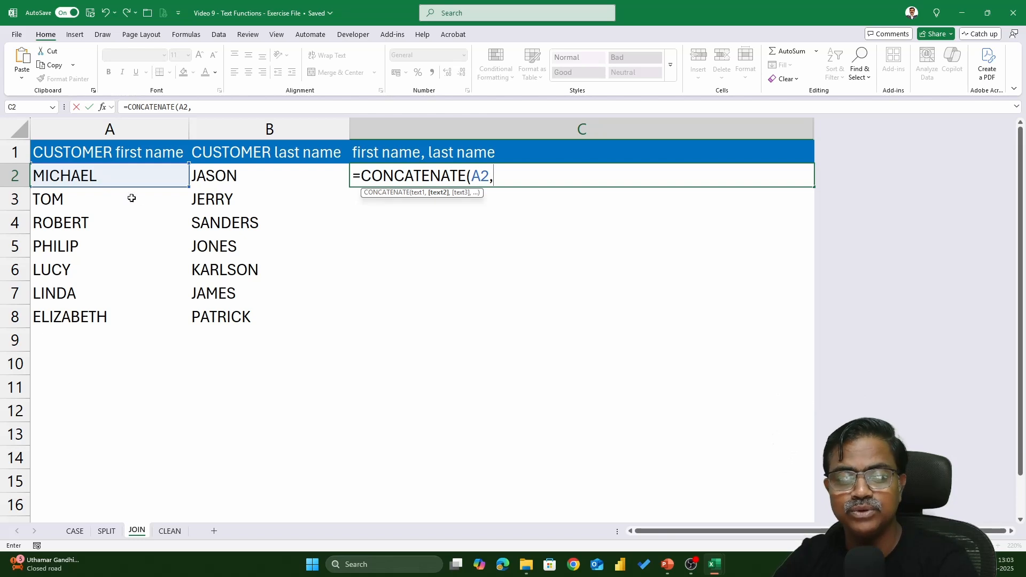
{"action": "left_click", "coordinate": [231, 184]}
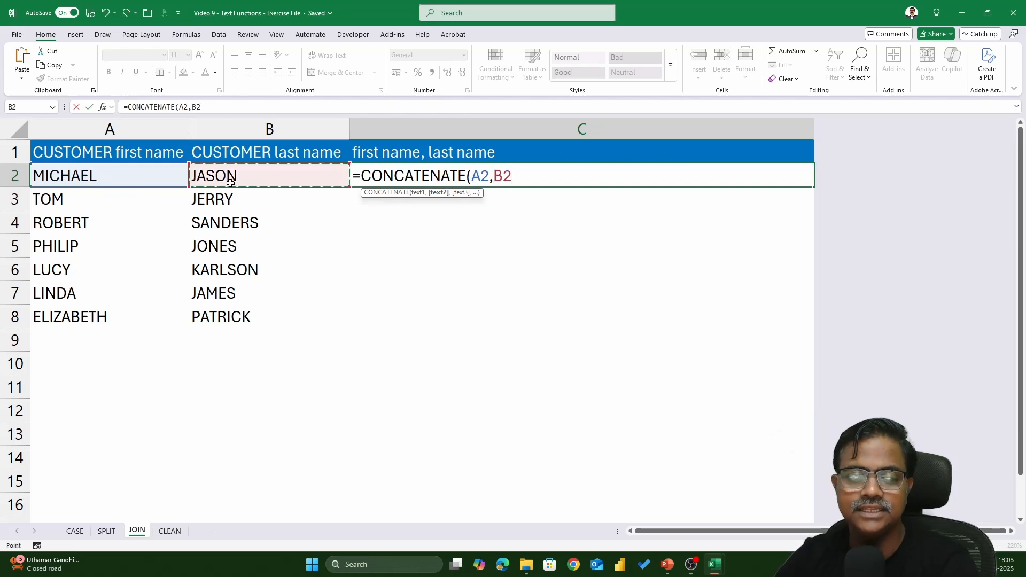
{"action": "type", "text": ")"}
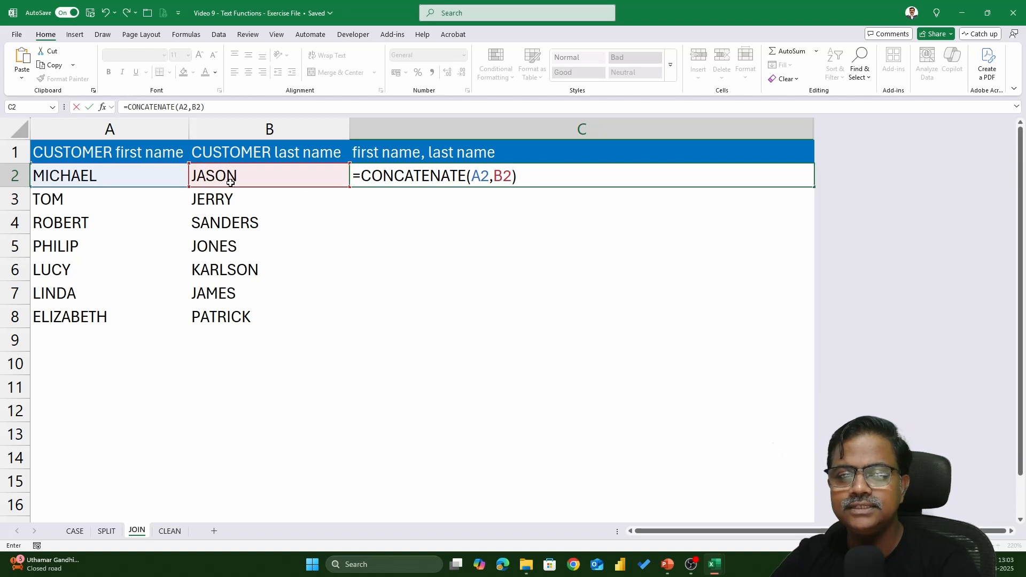
{"action": "key", "text": "Return"}
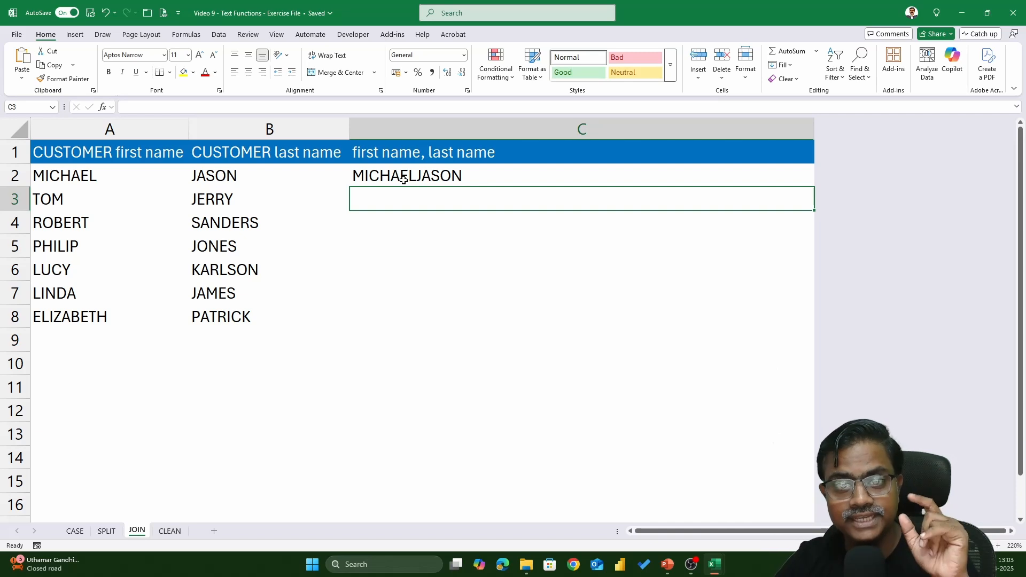
Change C2's formula to =CONCATENATE(A2,", ",B2) to join names with a comma and space.
{"action": "double_click", "coordinate": [423, 175]}
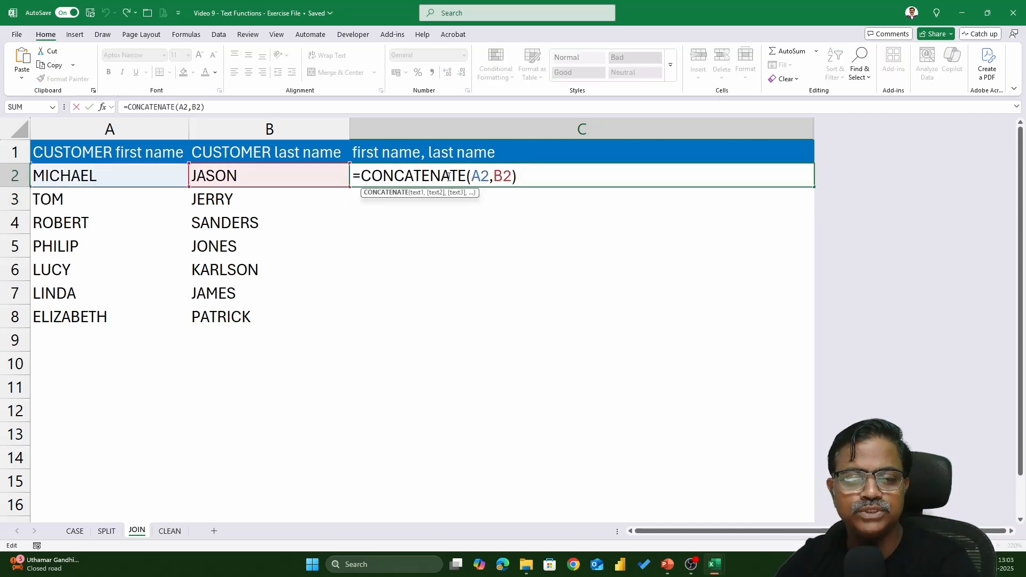
{"action": "left_click_drag", "start_coordinate": [493, 177], "coordinate": [568, 177]}
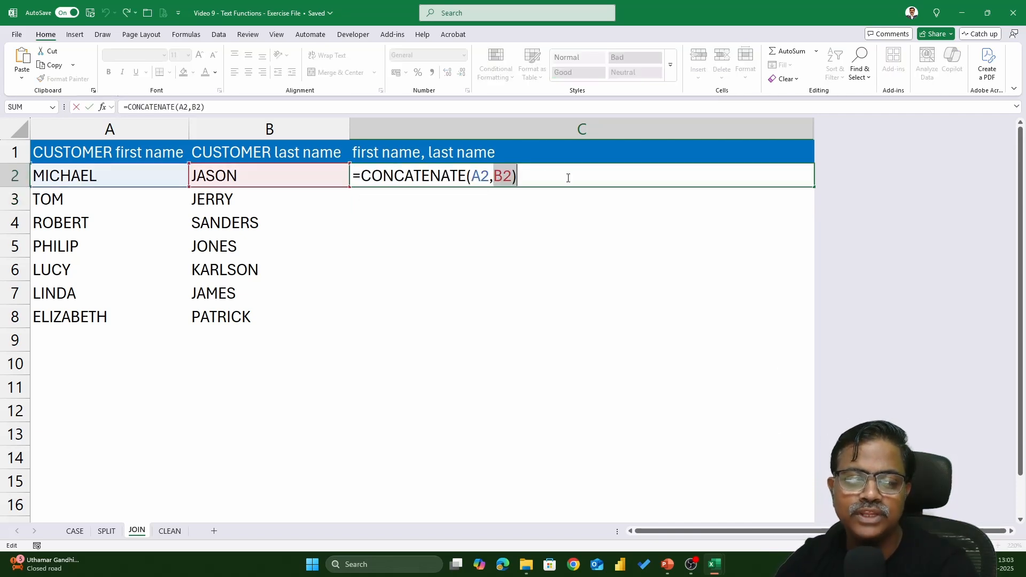
{"action": "key", "text": "BackSpace"}
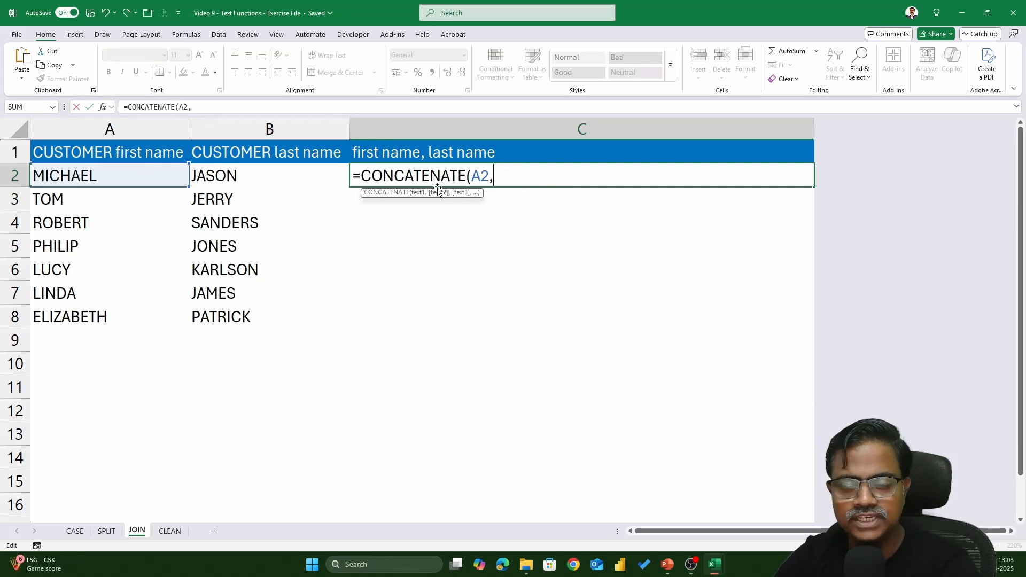
{"action": "type", "text": "\","}
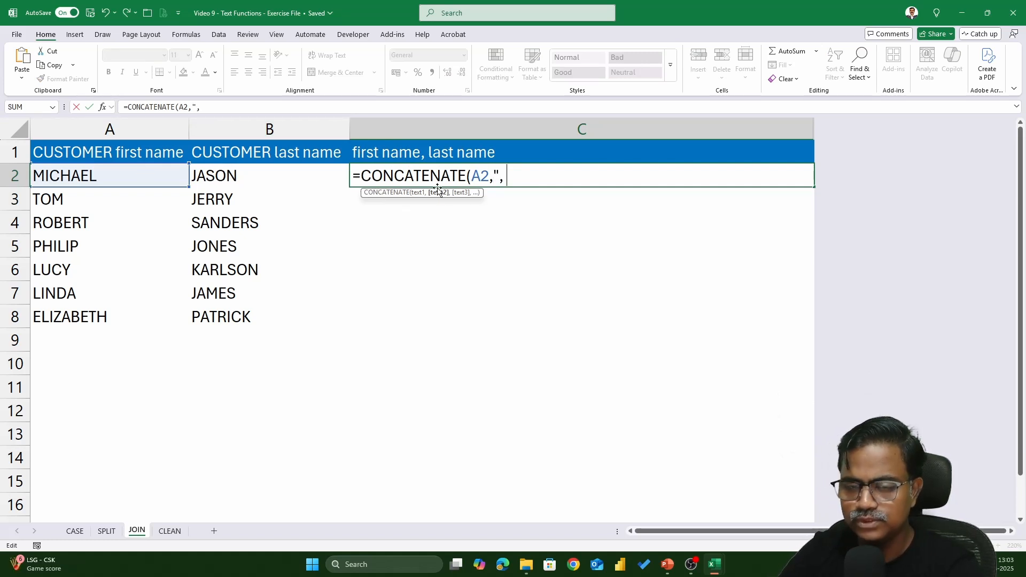
{"action": "type", "text": " \""}
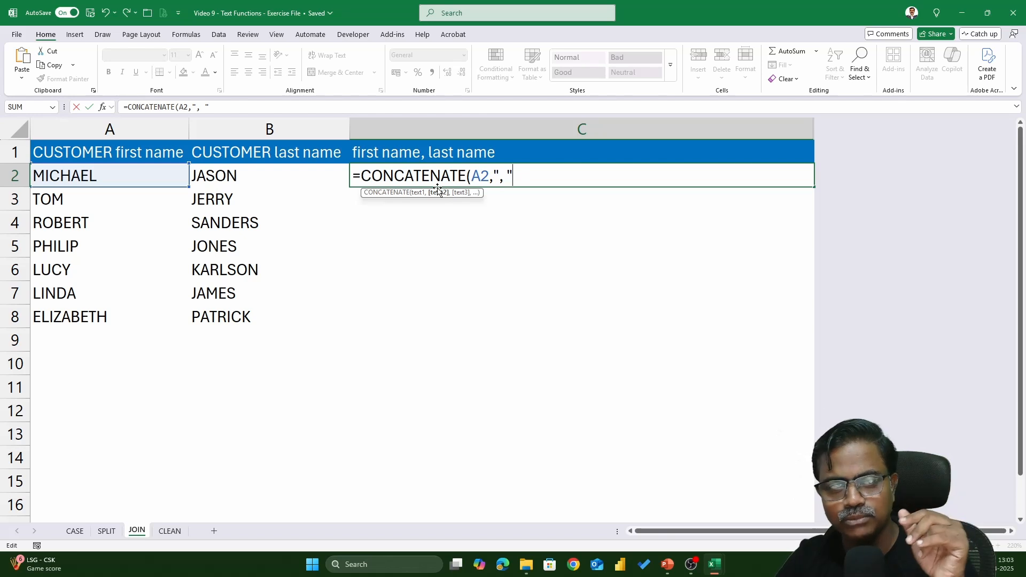
{"action": "type", "text": ","}
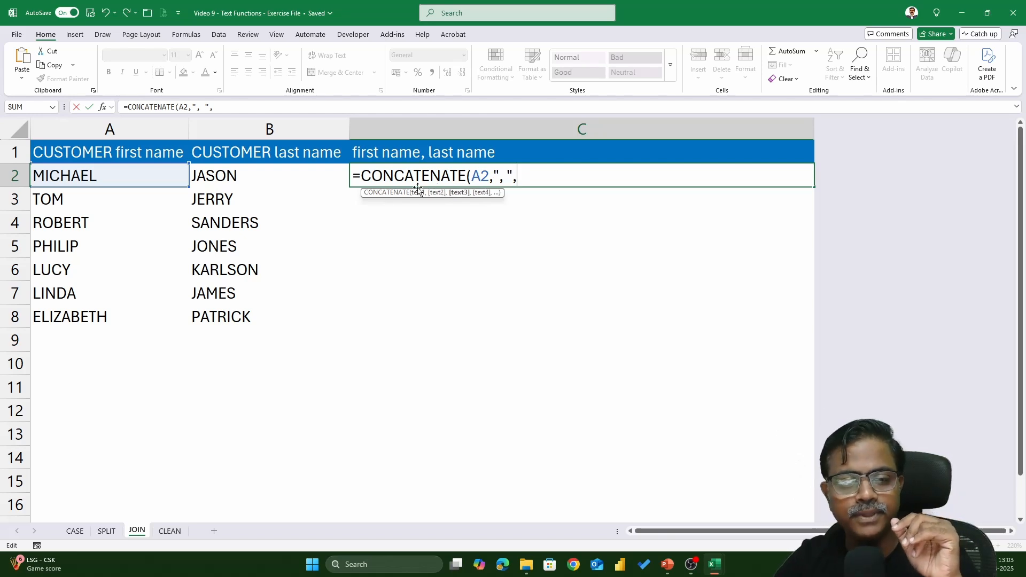
{"action": "left_click", "coordinate": [273, 175]}
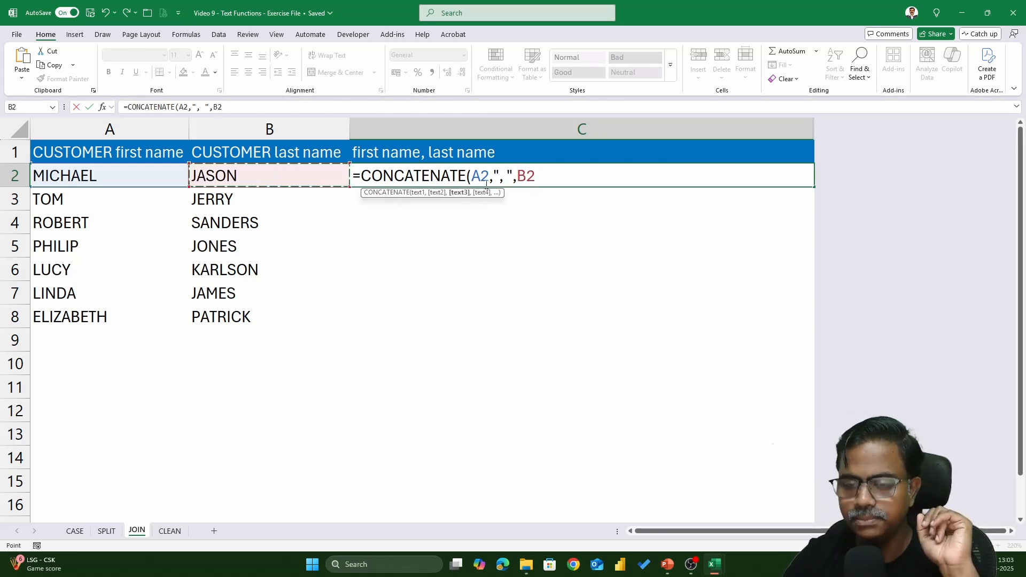
{"action": "type", "text": ")"}
{"action": "key", "text": "Return"}
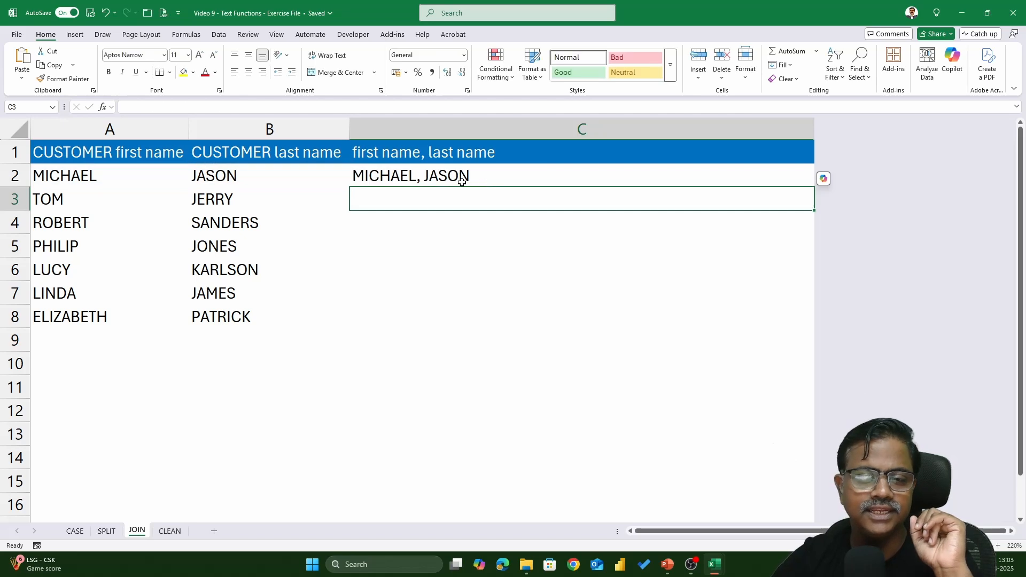
Fill the comma-joined name formula from C2 down to C8.
{"action": "key", "text": "Up"}
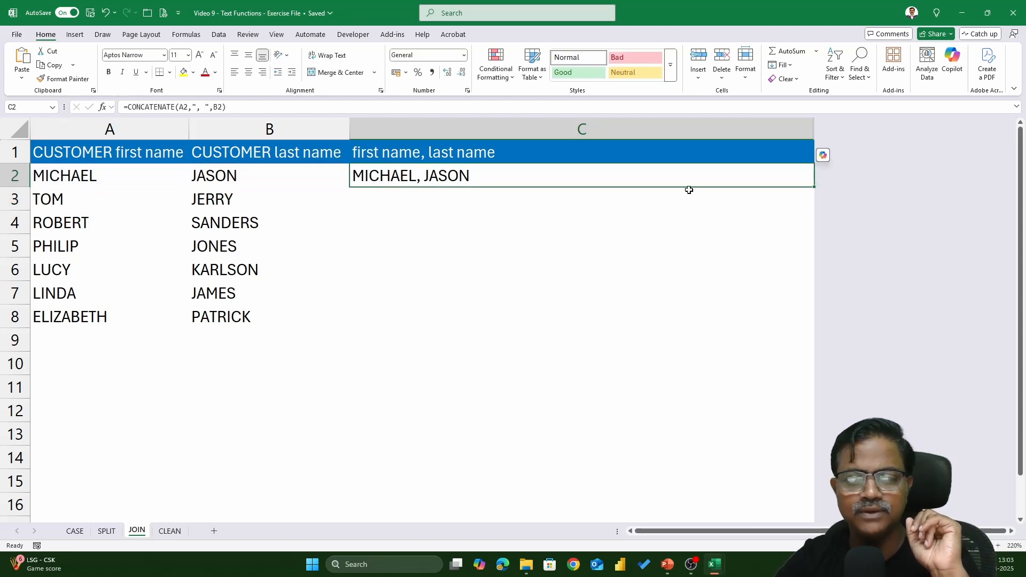
{"action": "double_click", "coordinate": [814, 187]}
{"action": "double_click", "coordinate": [686, 172]}
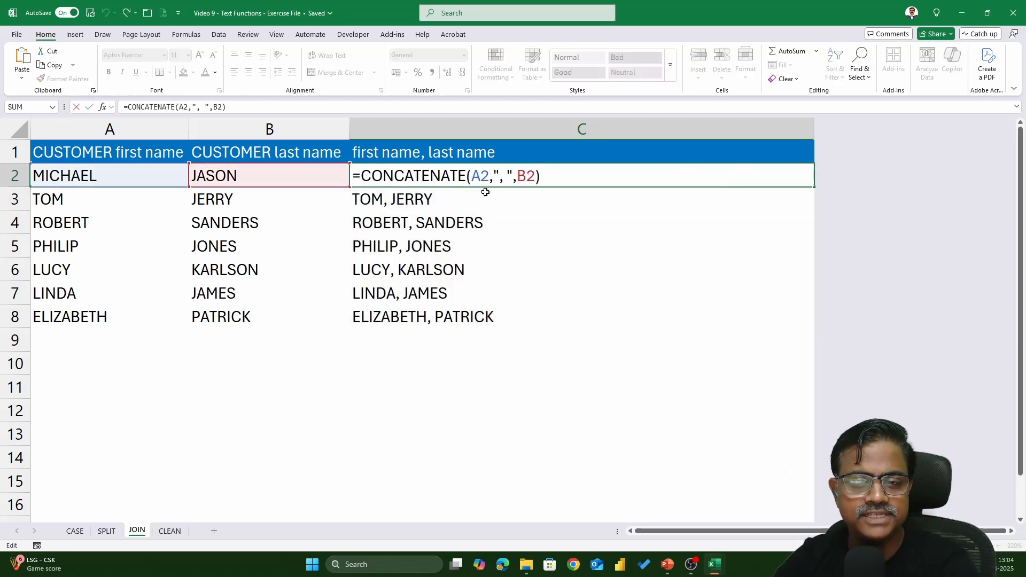
Remove the comma so C2 reads =CONCATENATE(A2," ",B2), and fill it down to C8.
{"action": "left_click", "coordinate": [504, 175]}
{"action": "key", "text": "BackSpace"}
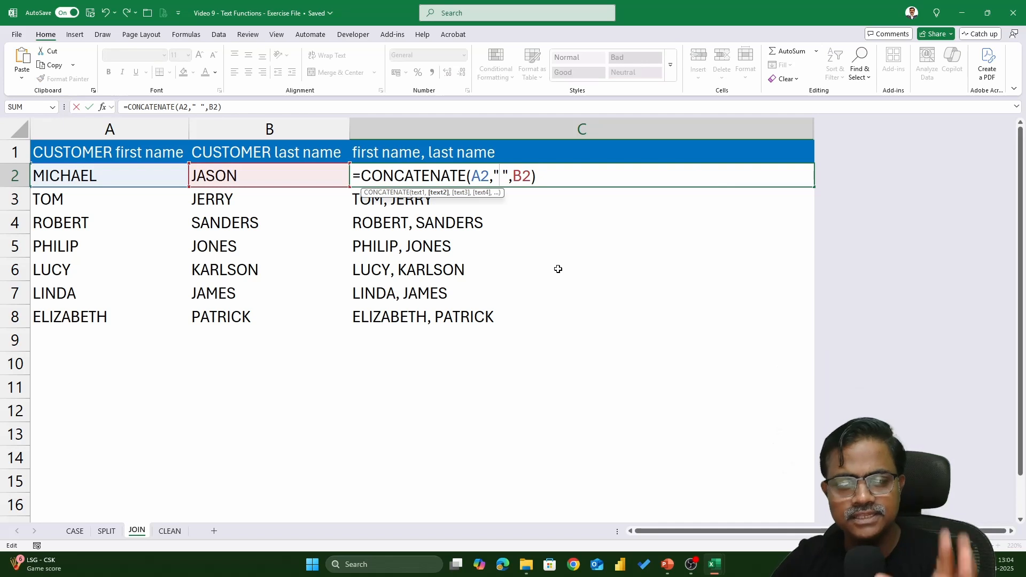
{"action": "left_click", "coordinate": [482, 176]}
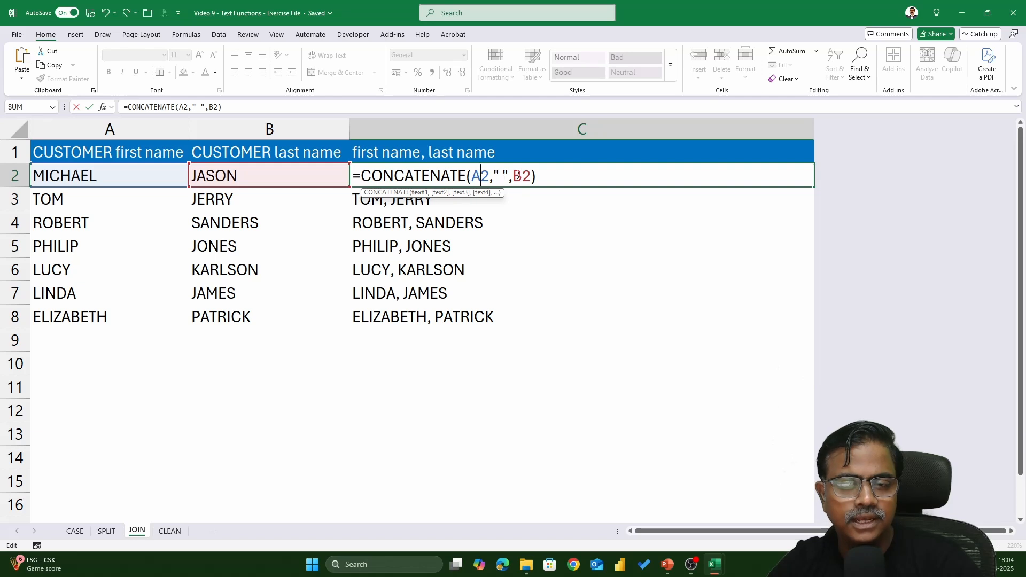
{"action": "key", "text": "Return"}
{"action": "left_click", "coordinate": [598, 183]}
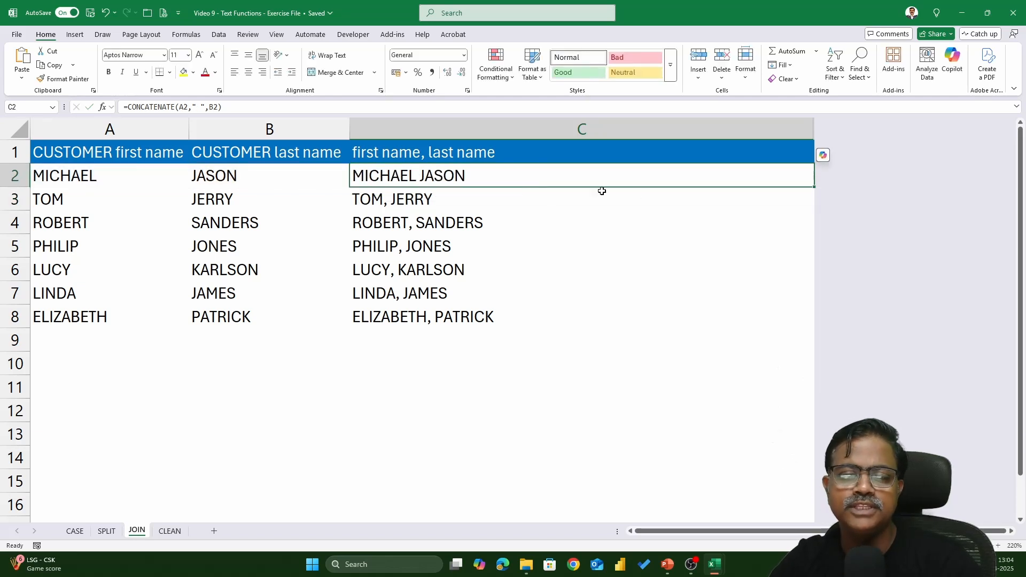
{"action": "double_click", "coordinate": [813, 187]}
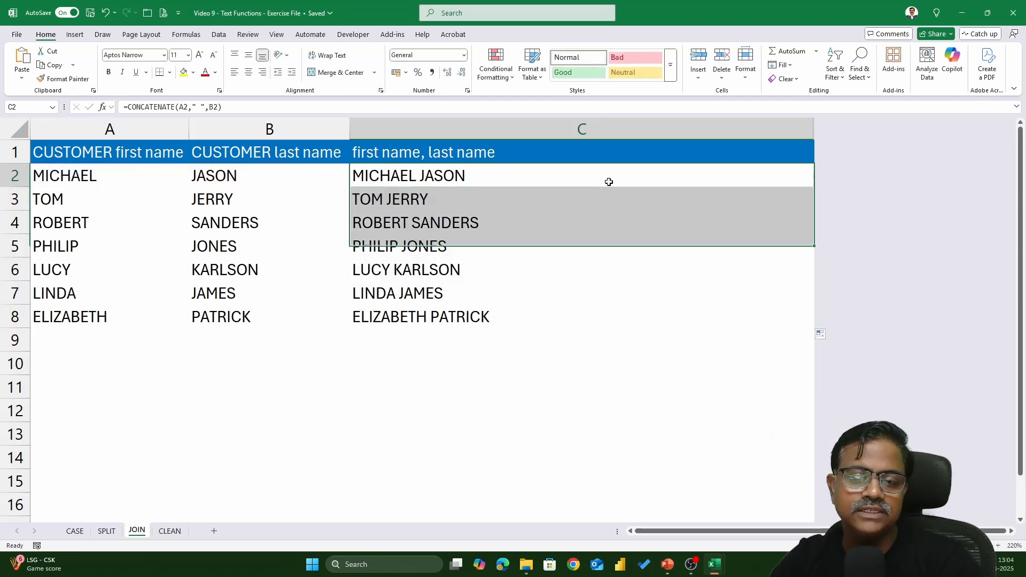
{"action": "double_click", "coordinate": [610, 182]}
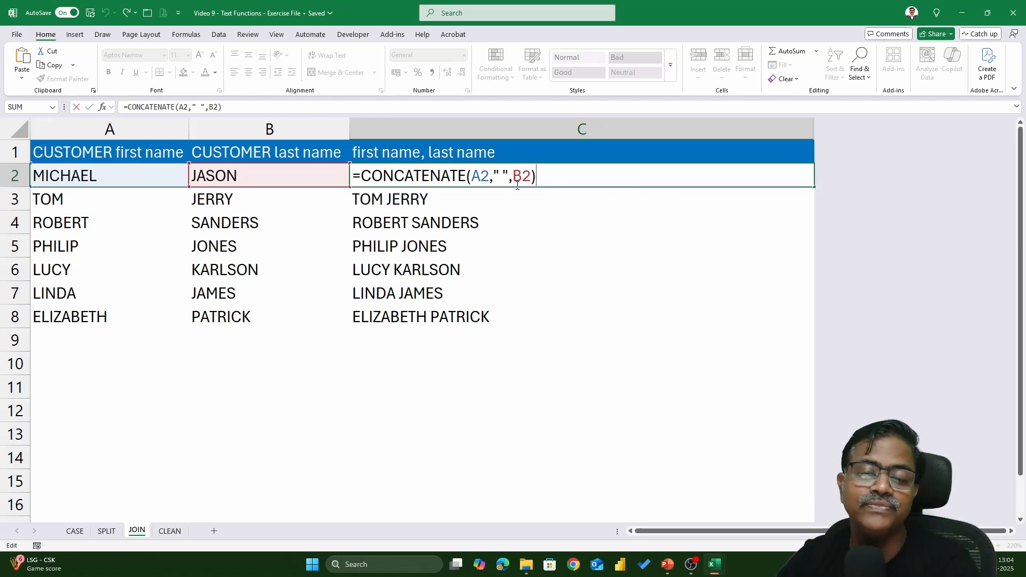
{"action": "key", "text": "ctrl+Return"}
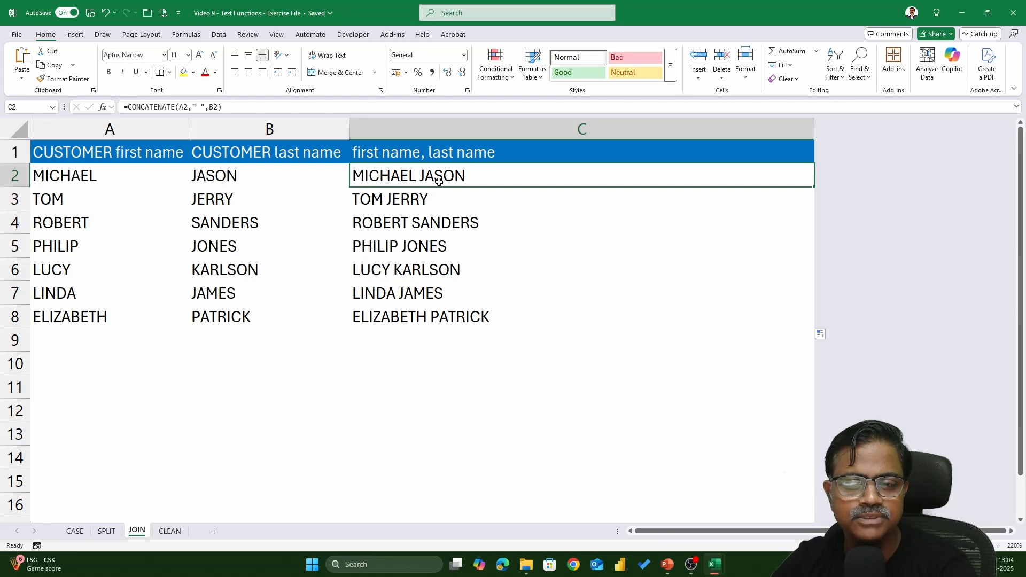
Wrap C2 as =PROPER(CONCATENATE(A2," ",B2)) and fill it down to row 8.
{"action": "double_click", "coordinate": [365, 179]}
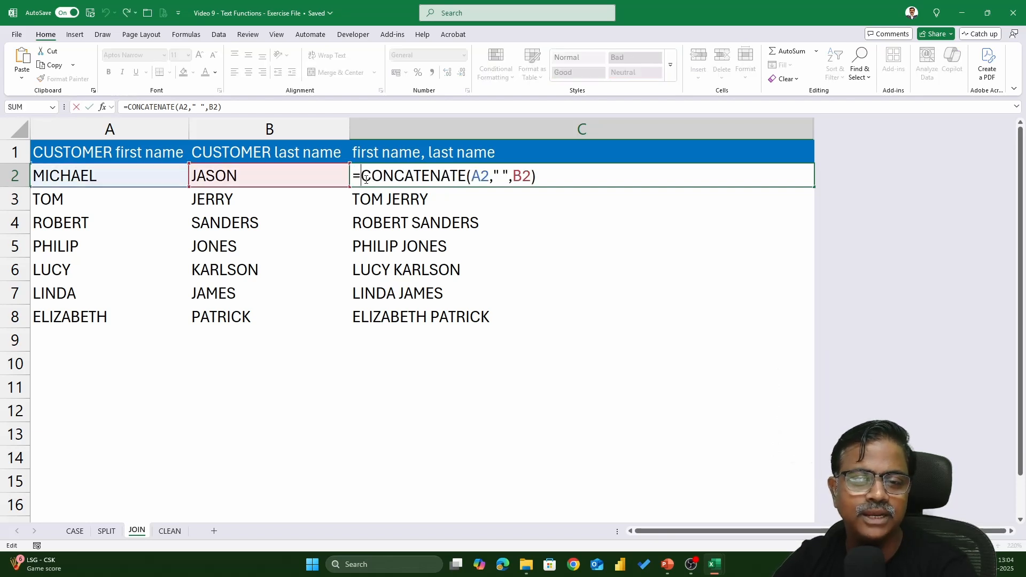
{"action": "type", "text": "proper"}
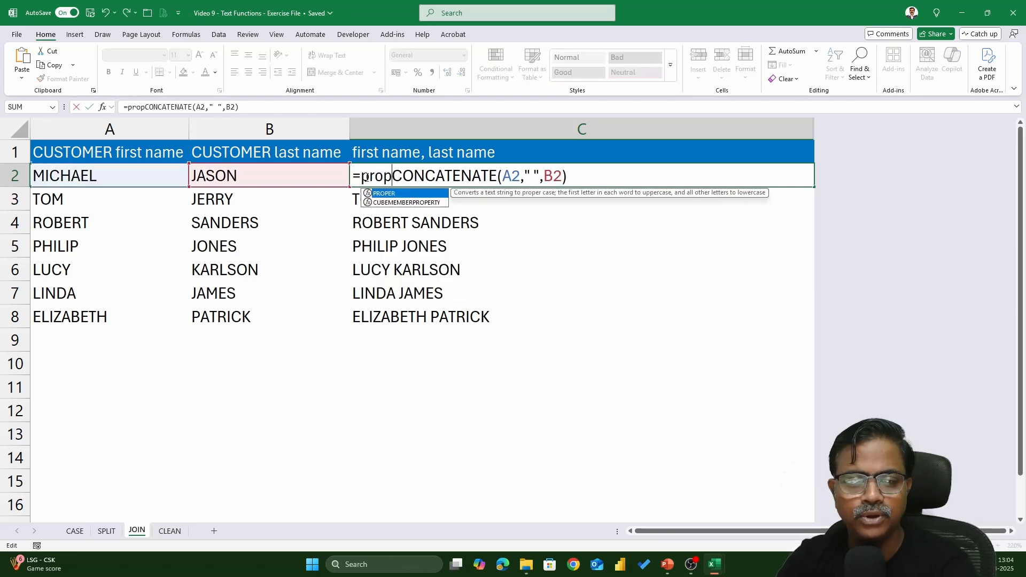
{"action": "key", "text": "Tab"}
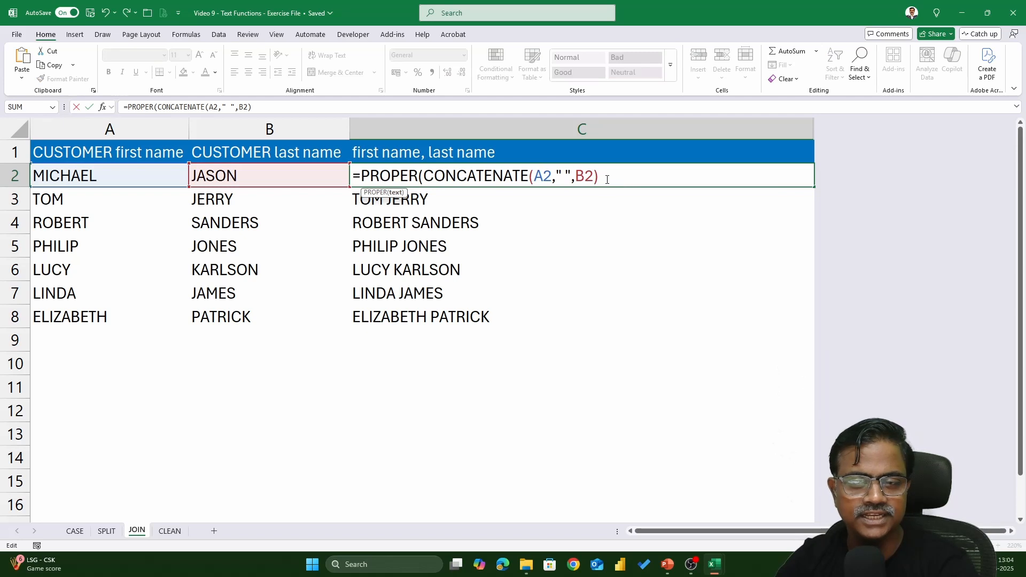
{"action": "type", "text": ")"}
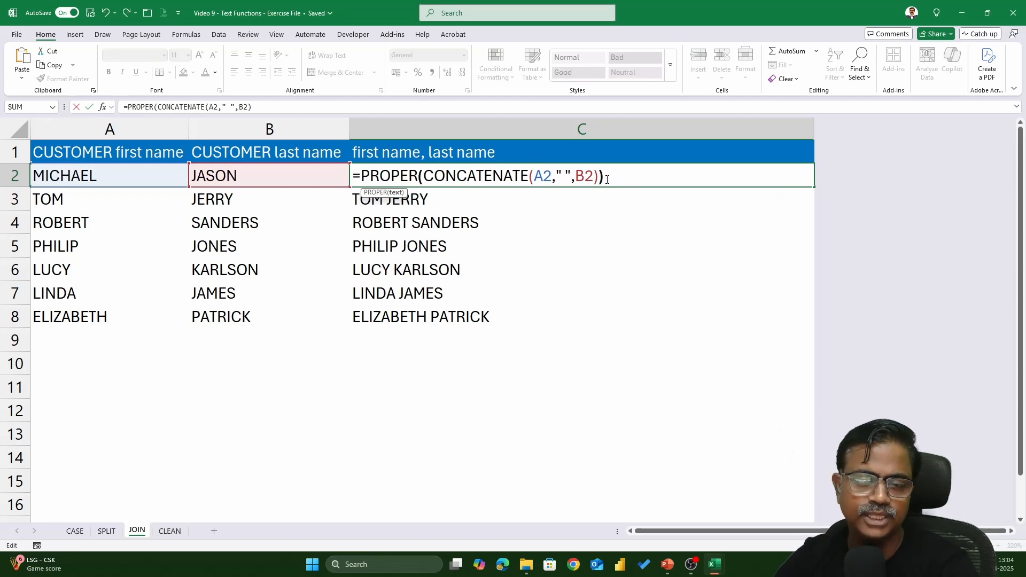
{"action": "key", "text": "Return"}
{"action": "left_click", "coordinate": [607, 178]}
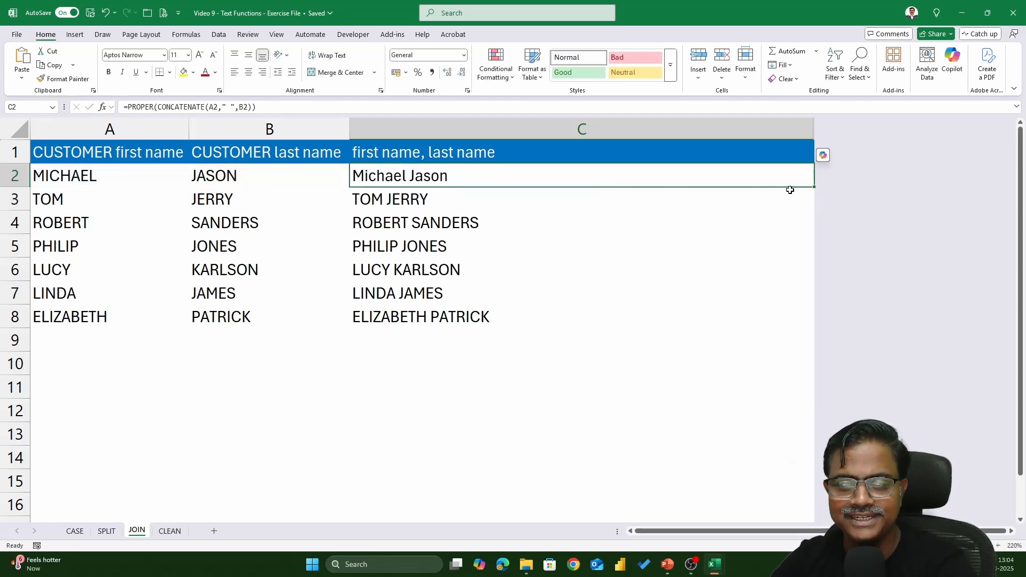
{"action": "double_click", "coordinate": [814, 187]}
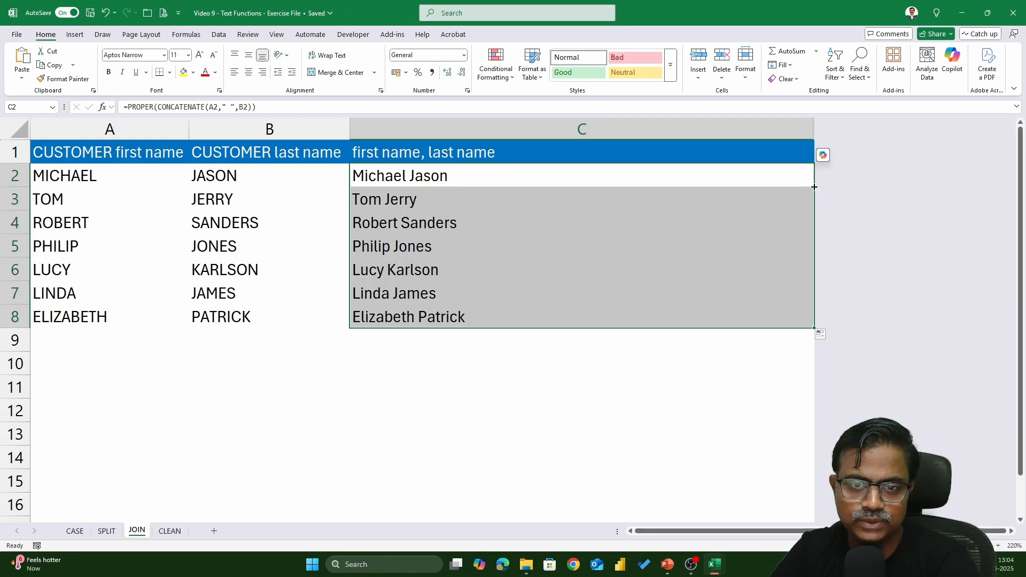
Switch to the CLEAN sheet of messy customer emails.
{"action": "left_click", "coordinate": [170, 530]}
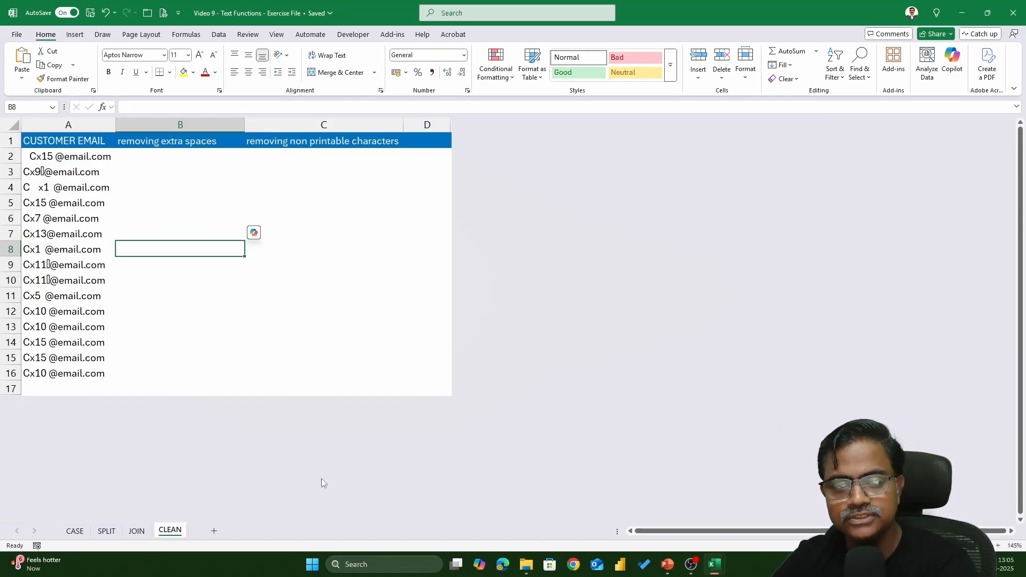
{"action": "scroll", "coordinate": [322, 479], "scroll_direction": "up", "scroll_amount": 4}
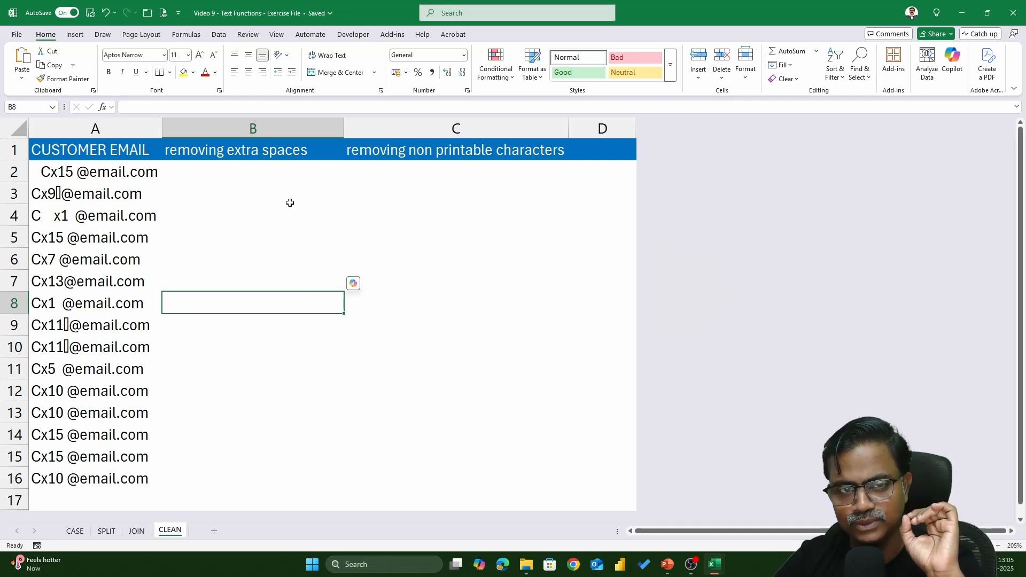
{"action": "left_click", "coordinate": [276, 152]}
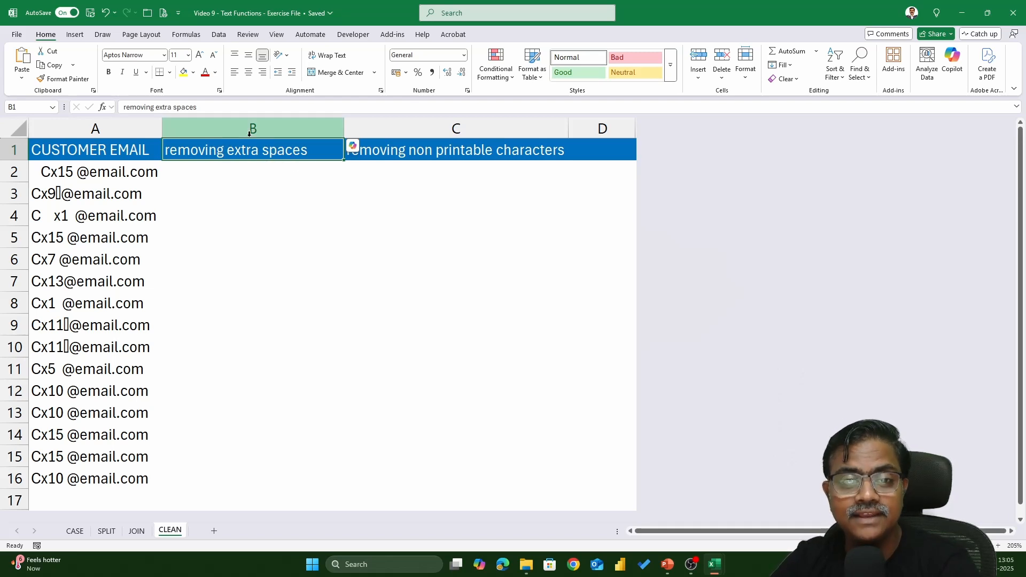
{"action": "left_click", "coordinate": [260, 172]}
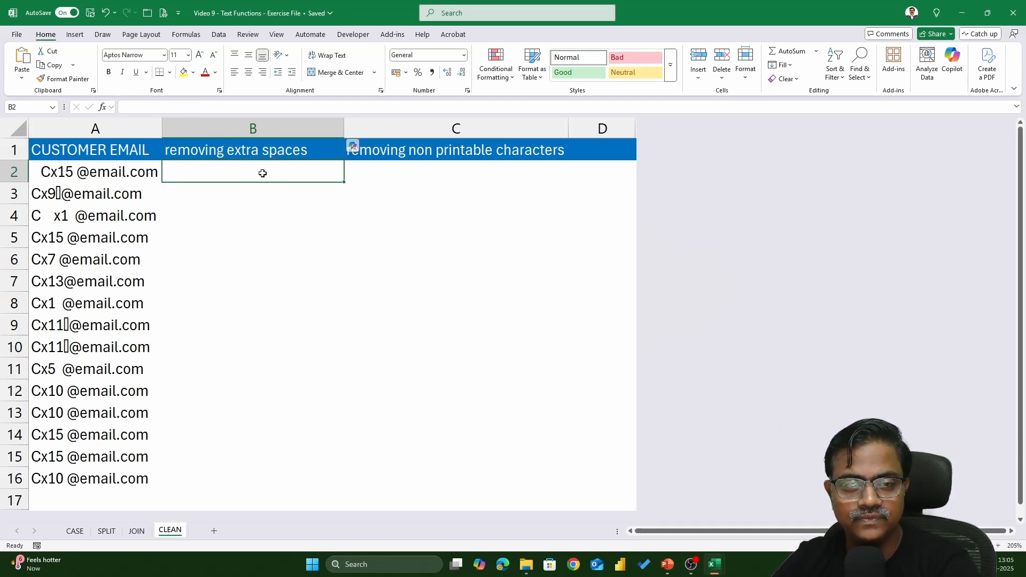
Pad the B1 header 'removing extra spaces' with leading and extra in-between spaces.
{"action": "double_click", "coordinate": [225, 150]}
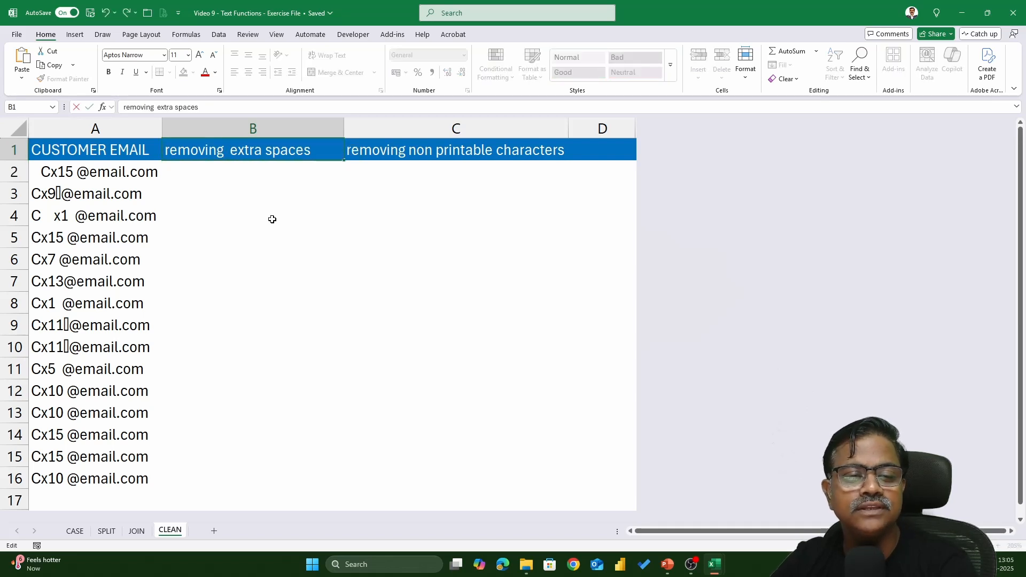
{"action": "key", "text": "Return"}
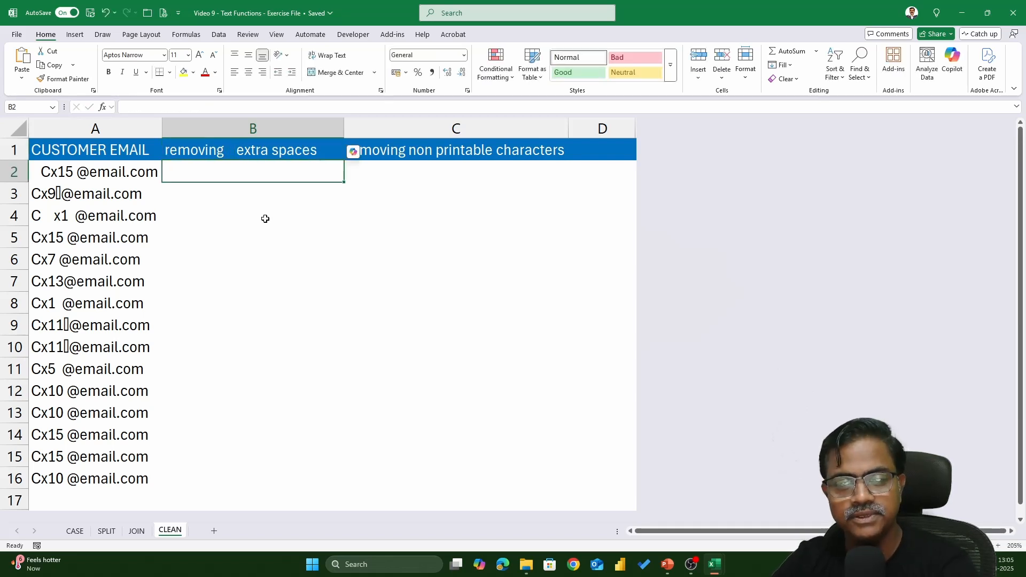
{"action": "double_click", "coordinate": [325, 150]}
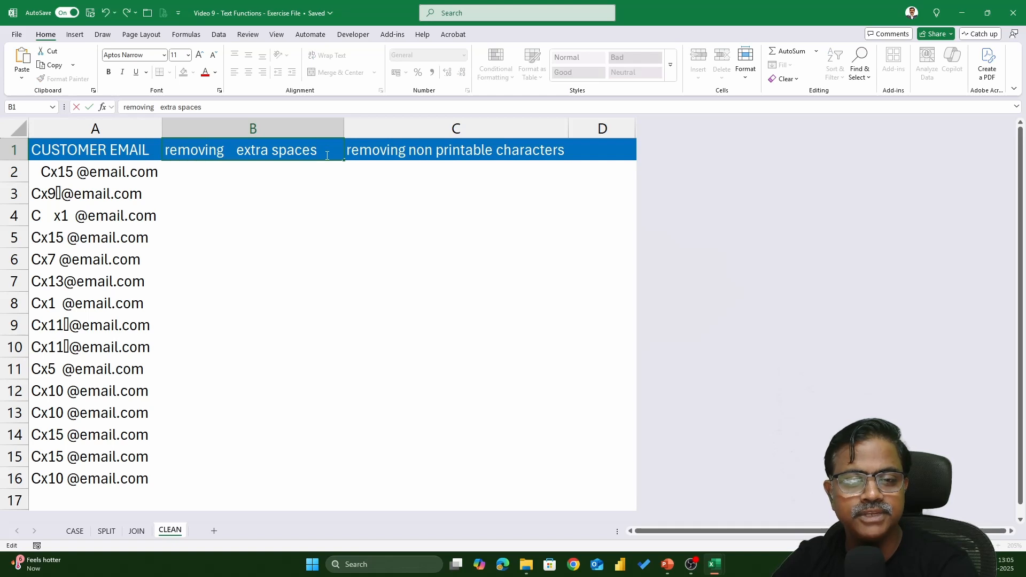
{"action": "key", "text": "Return"}
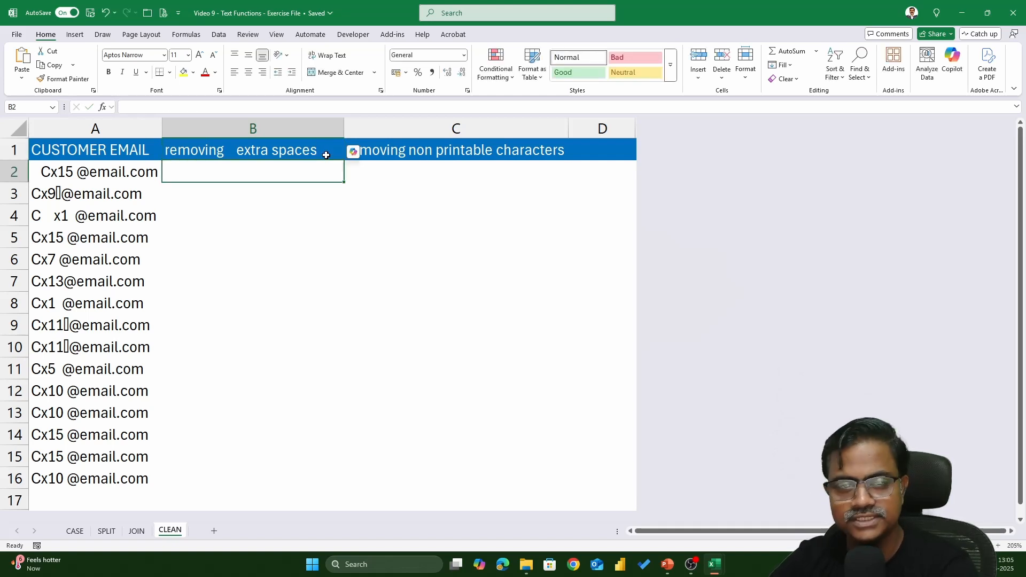
{"action": "double_click", "coordinate": [172, 150]}
{"action": "left_click", "coordinate": [167, 151]}
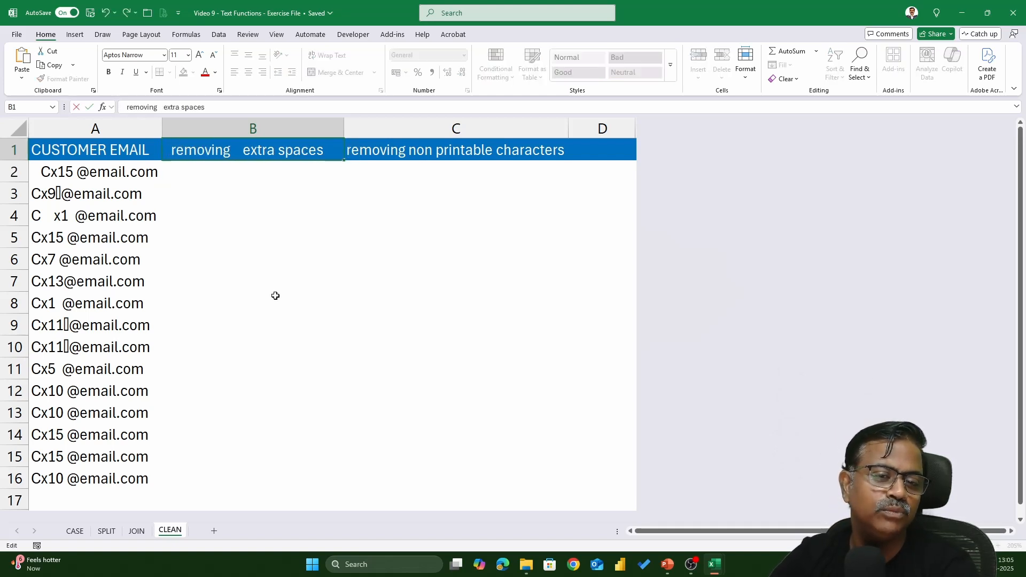
{"action": "key", "text": "Return"}
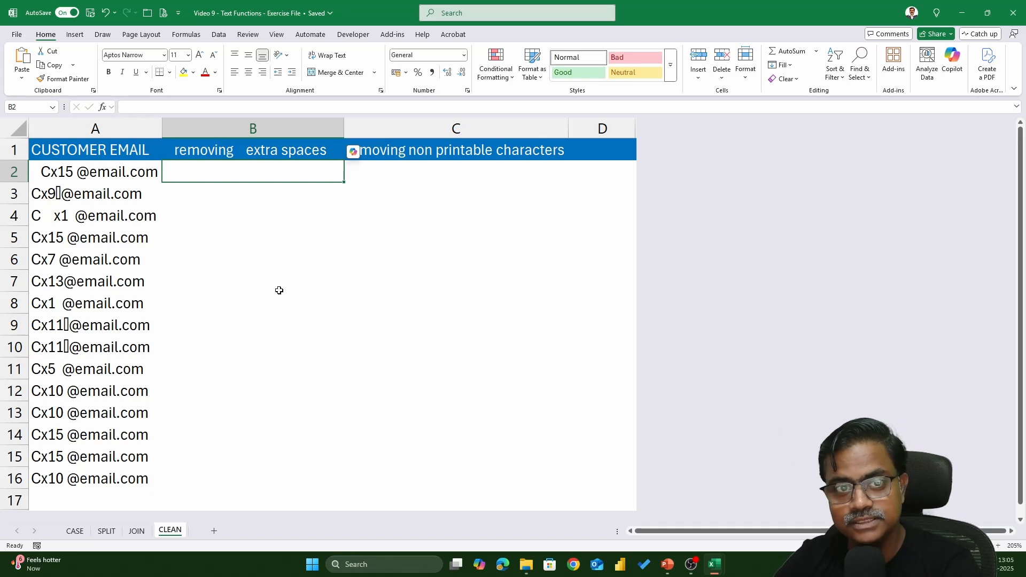
Try =TRIM(B1) on the padded header in B2, then clear the result.
{"action": "type", "text": "=trim"}
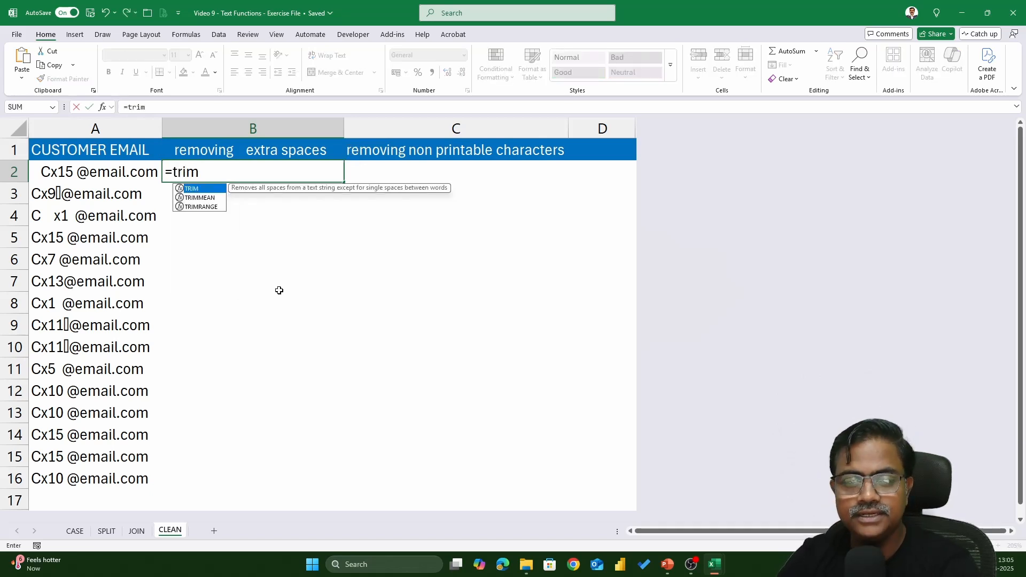
{"action": "key", "text": "Tab"}
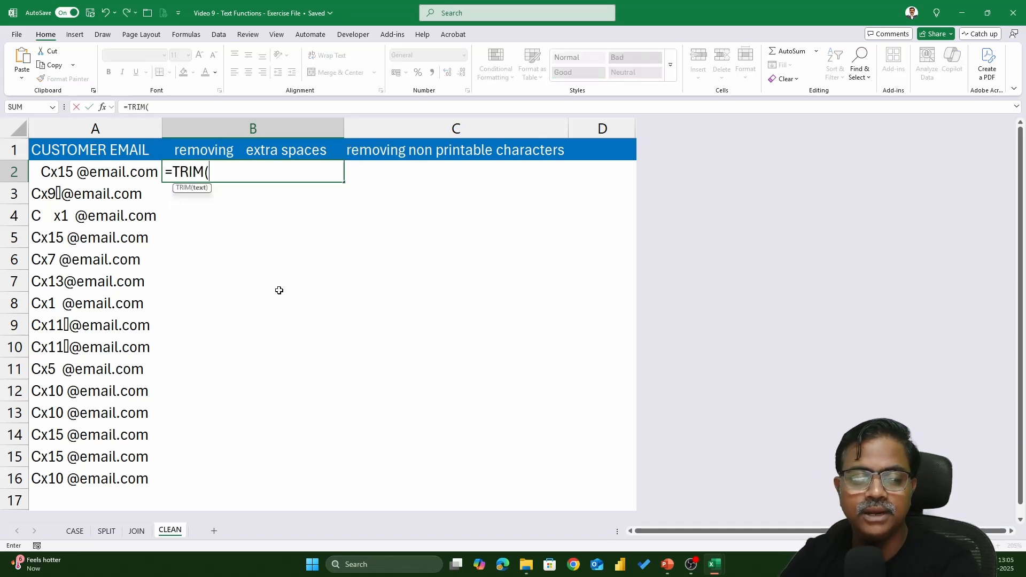
{"action": "left_click", "coordinate": [261, 156]}
{"action": "type", "text": ")"}
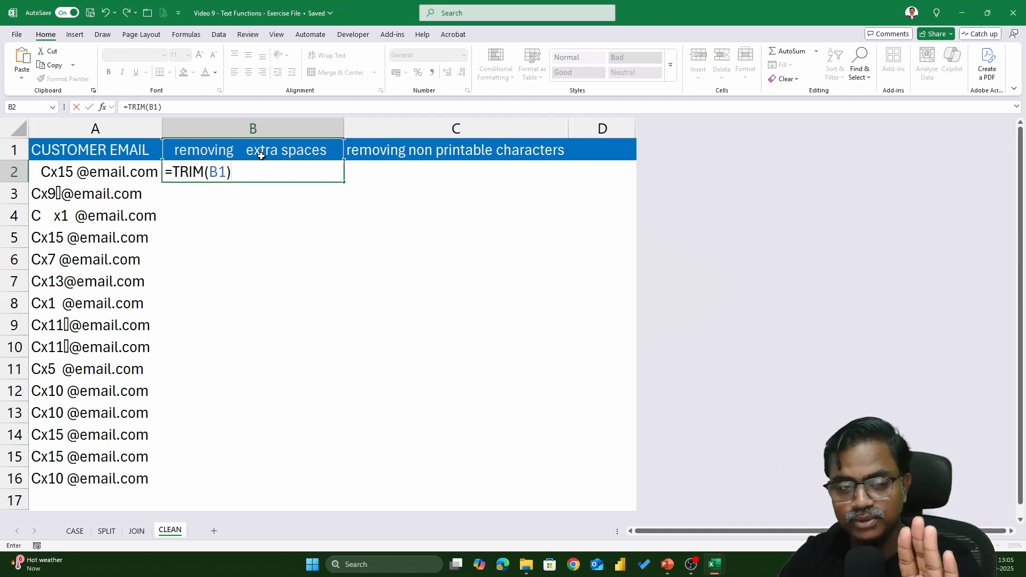
{"action": "key", "text": "Return"}
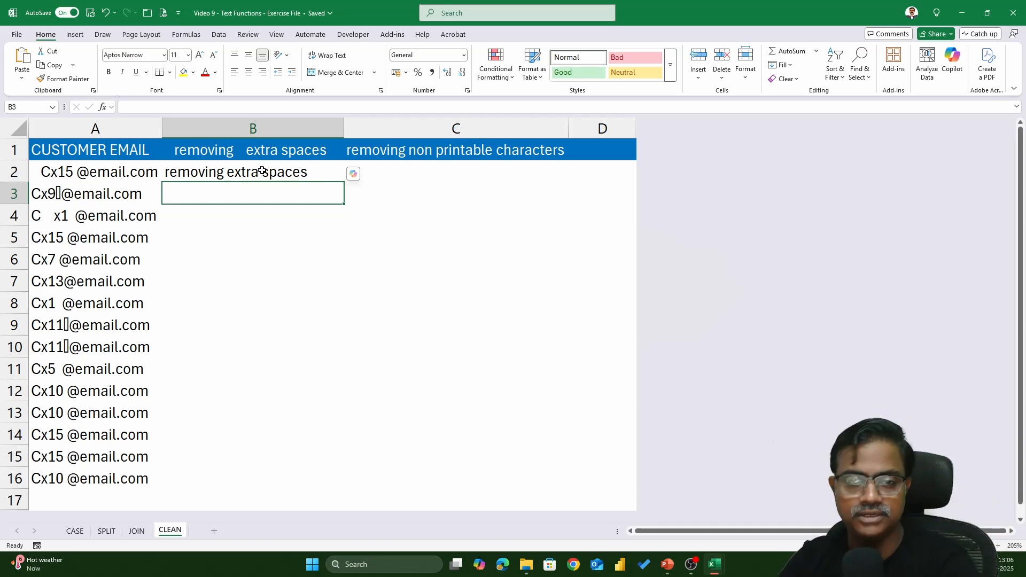
{"action": "left_click", "coordinate": [262, 170]}
{"action": "key", "text": "Delete"}
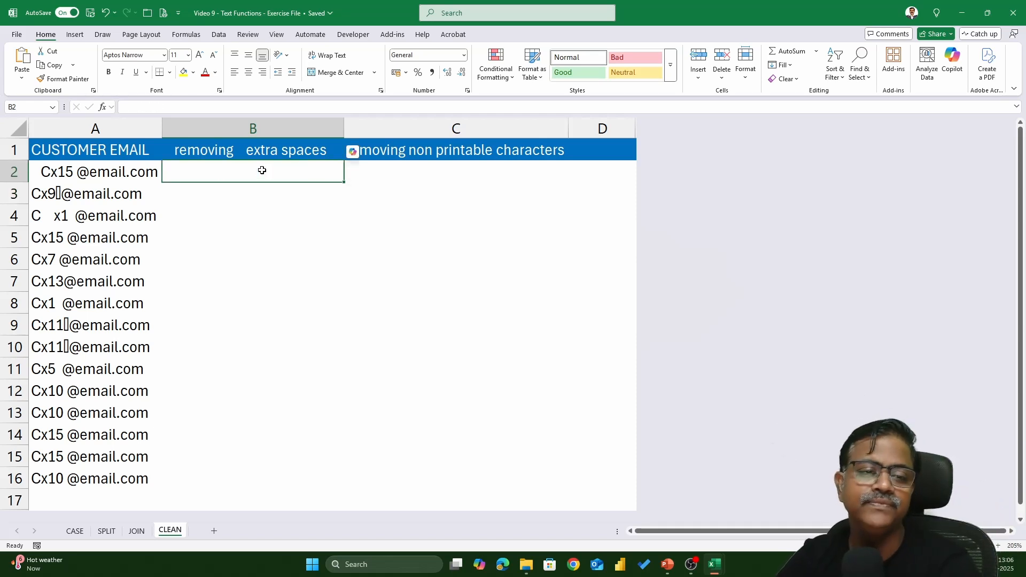
Enter =TRIM(A2) in B2, fill it down to B16, then clear B2:B16.
{"action": "left_click", "coordinate": [56, 173]}
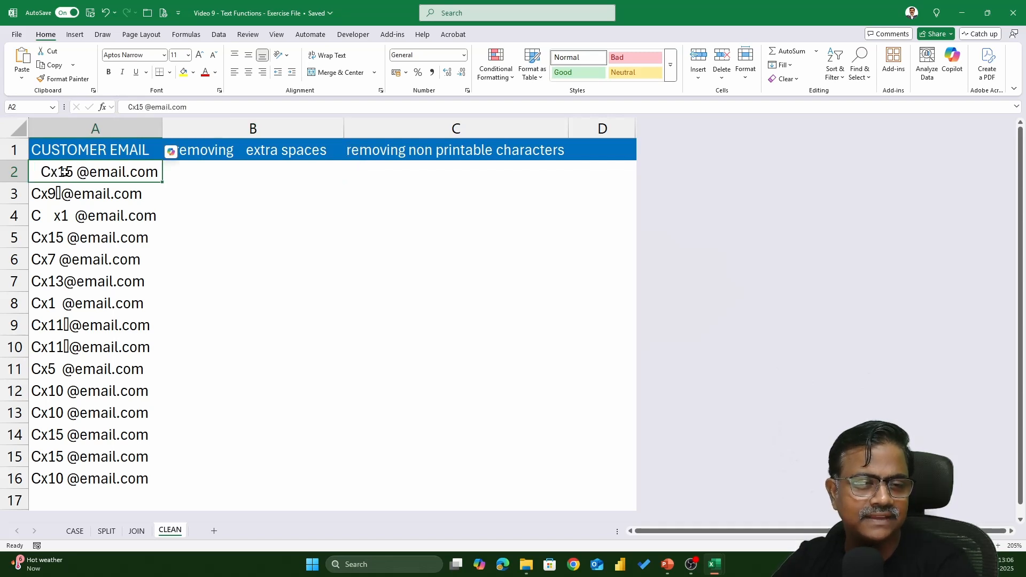
{"action": "left_click", "coordinate": [225, 176]}
{"action": "type", "text": "=trim"}
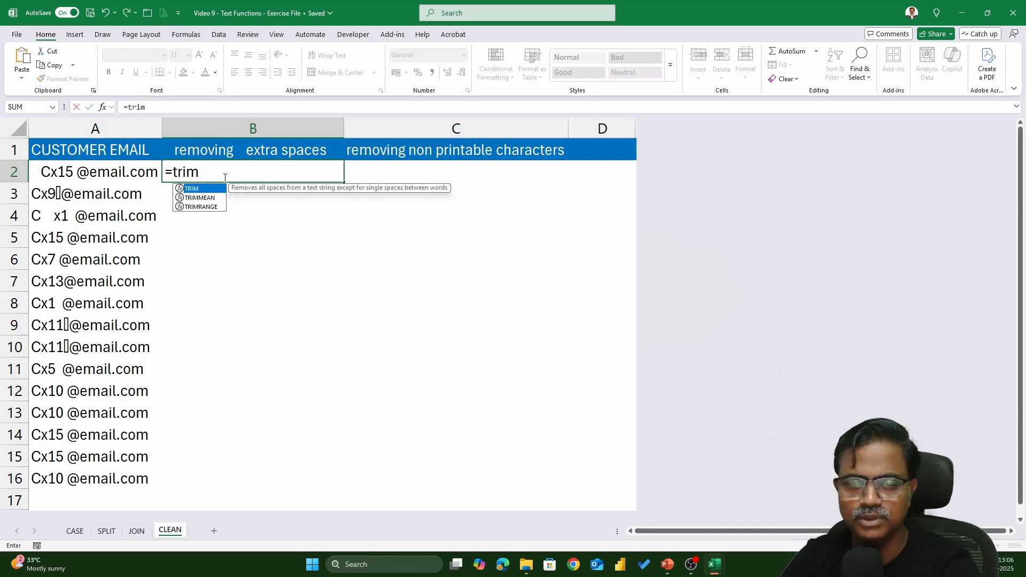
{"action": "key", "text": "Tab"}
{"action": "left_click", "coordinate": [107, 170]}
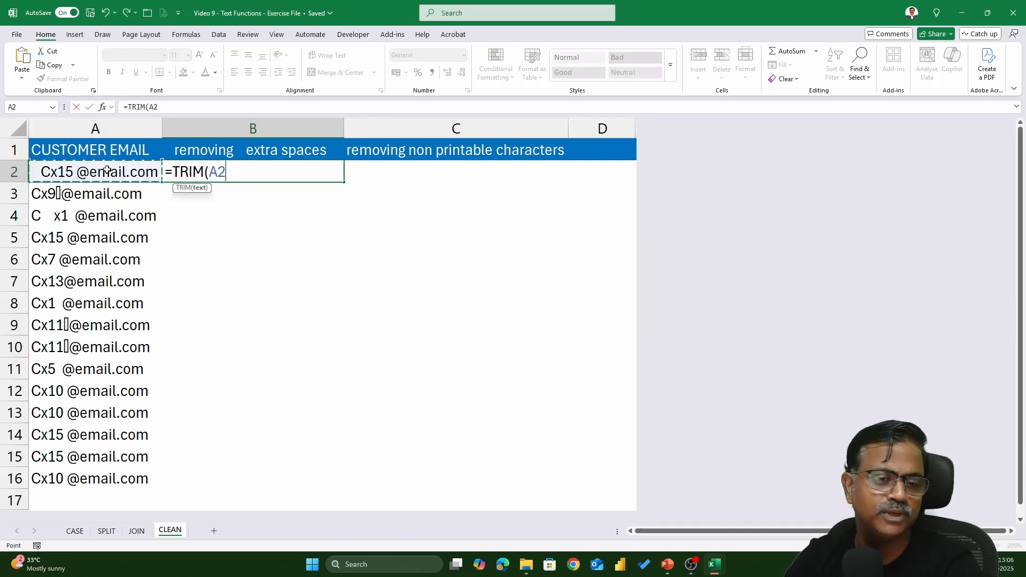
{"action": "type", "text": ")"}
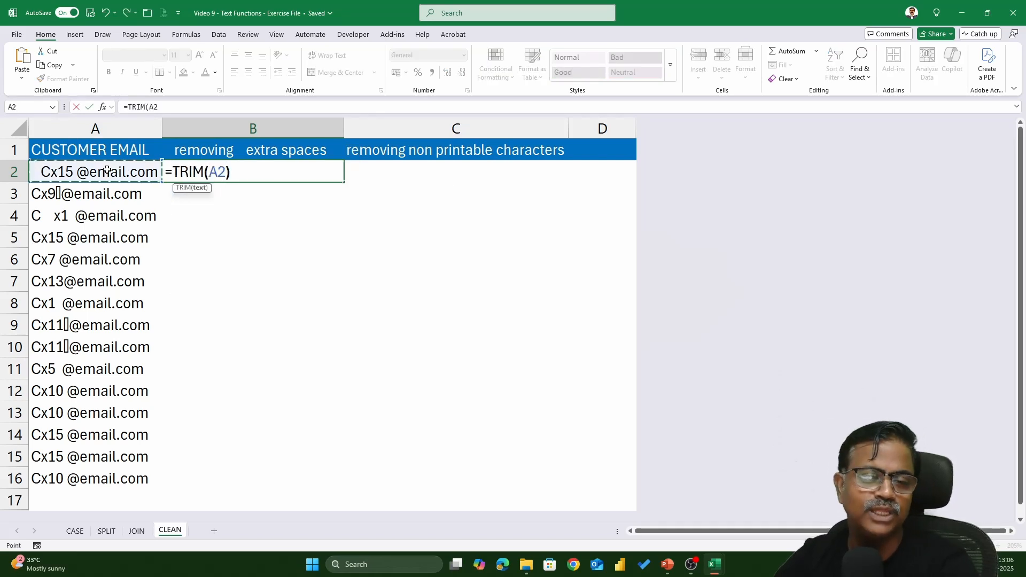
{"action": "key", "text": "Return"}
{"action": "left_click", "coordinate": [288, 170]}
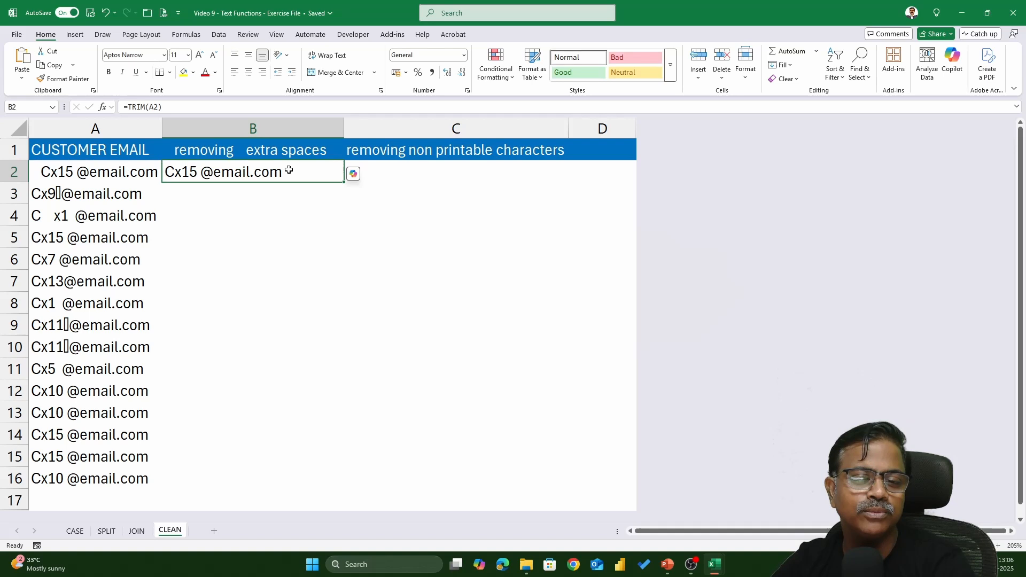
{"action": "double_click", "coordinate": [344, 183]}
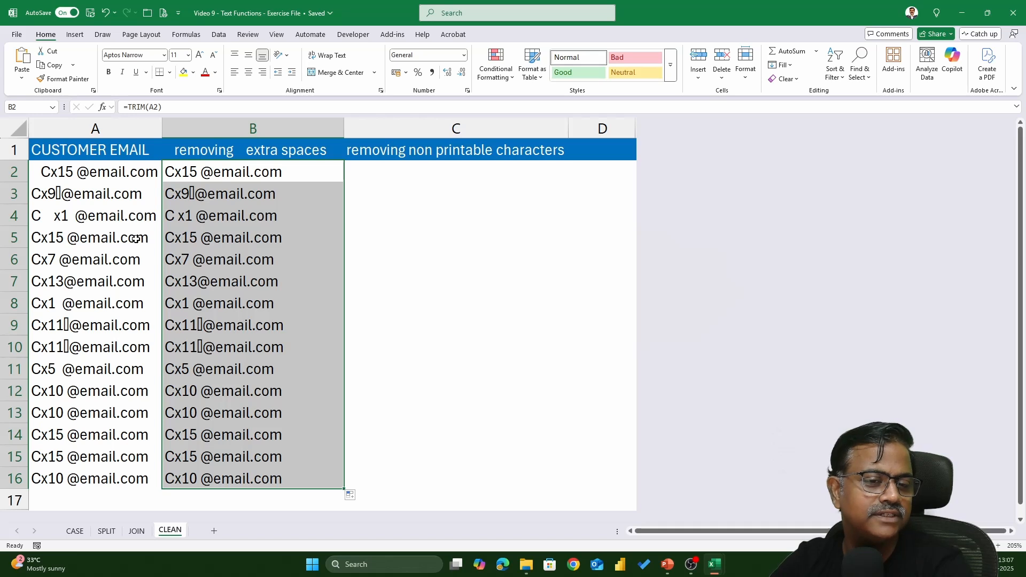
{"action": "key", "text": "Delete"}
Enter =SUBSTITUTE(A2," ","-") in B2 to replace the email's spaces with hyphens.
{"action": "left_click", "coordinate": [287, 171]}
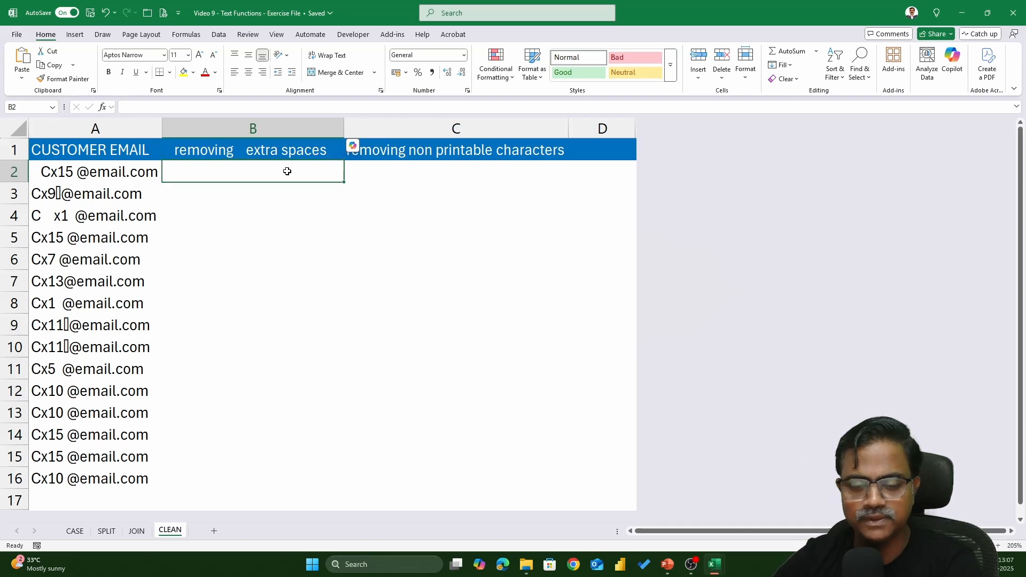
{"action": "type", "text": "=subs"}
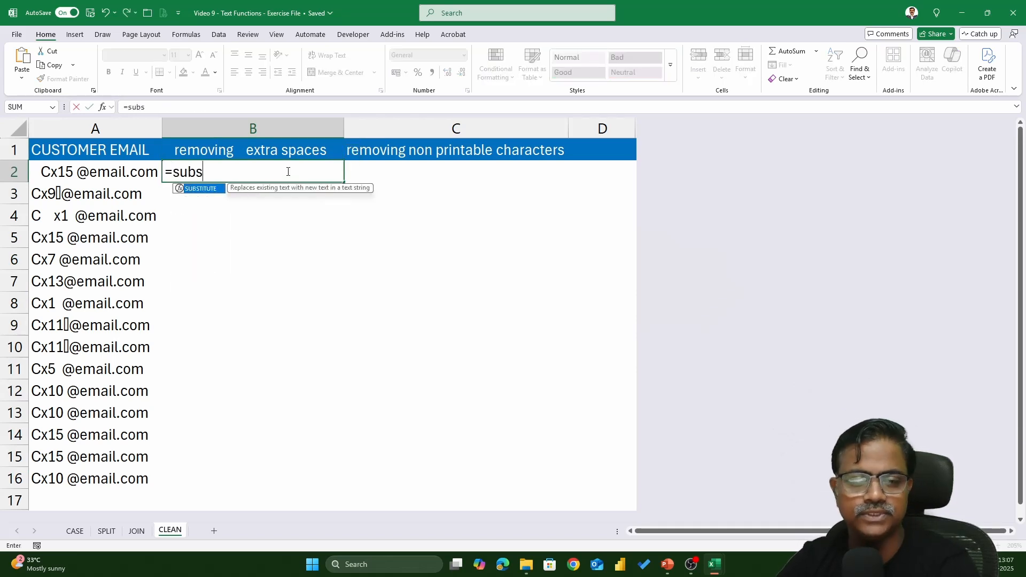
{"action": "key", "text": "Tab"}
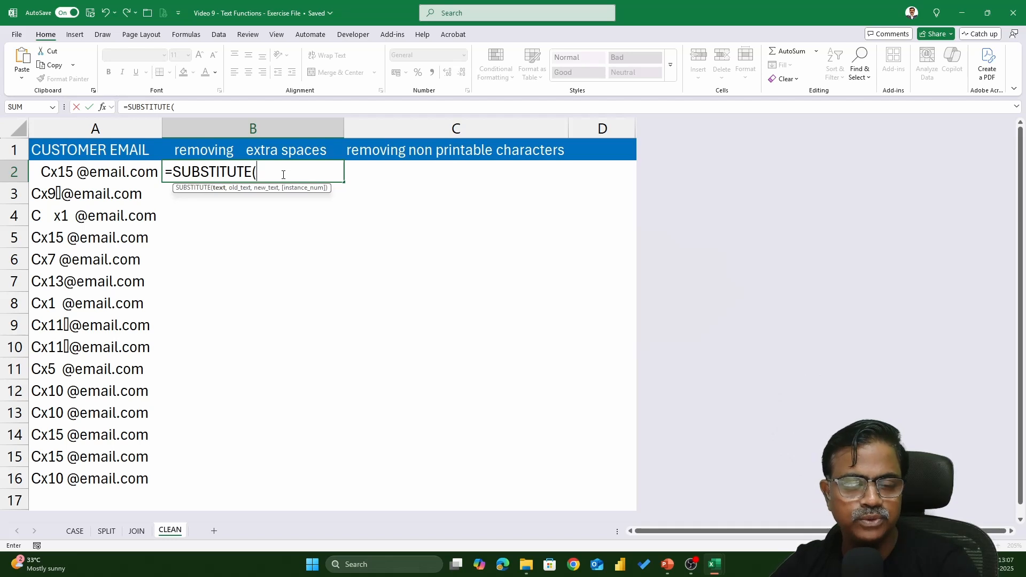
{"action": "left_click", "coordinate": [78, 171]}
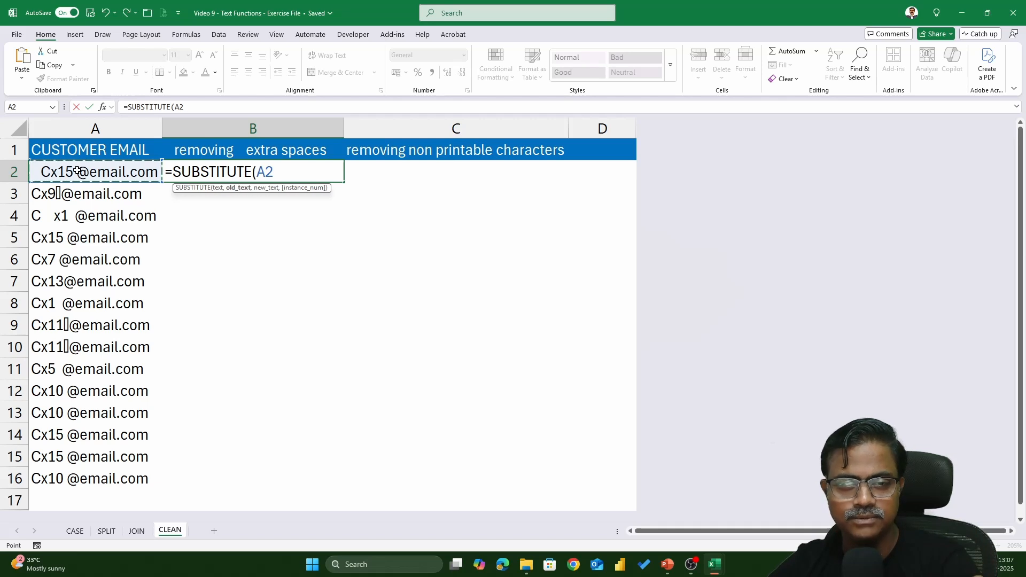
{"action": "type", "text": ","}
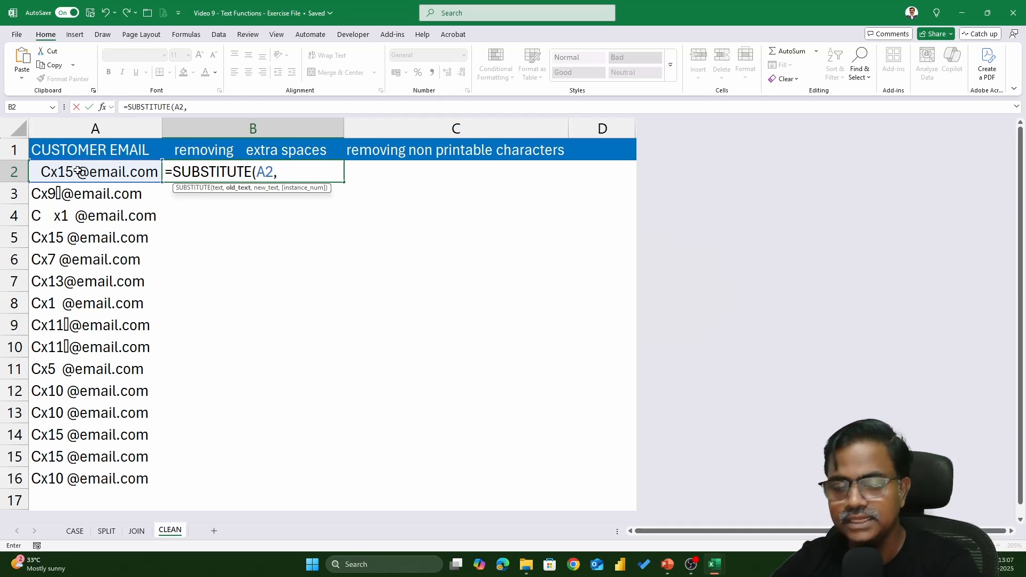
{"action": "type", "text": "\" \""}
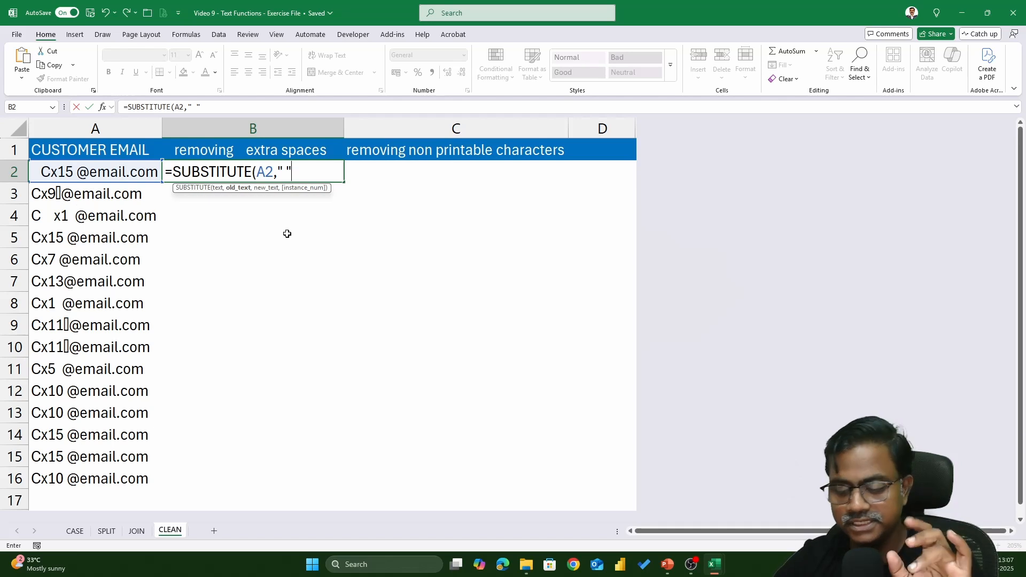
{"action": "type", "text": ",\"-"}
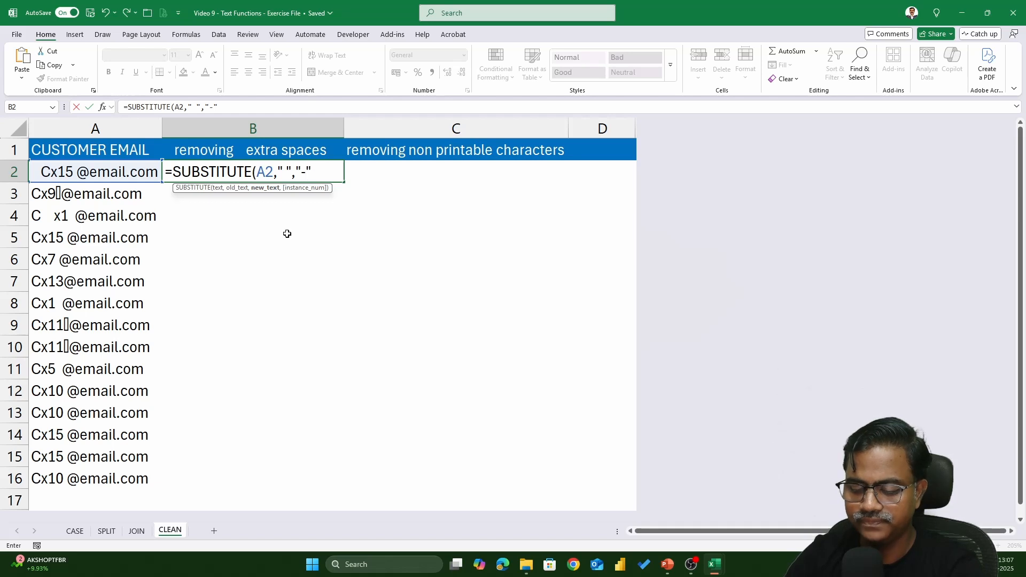
{"action": "type", "text": ")"}
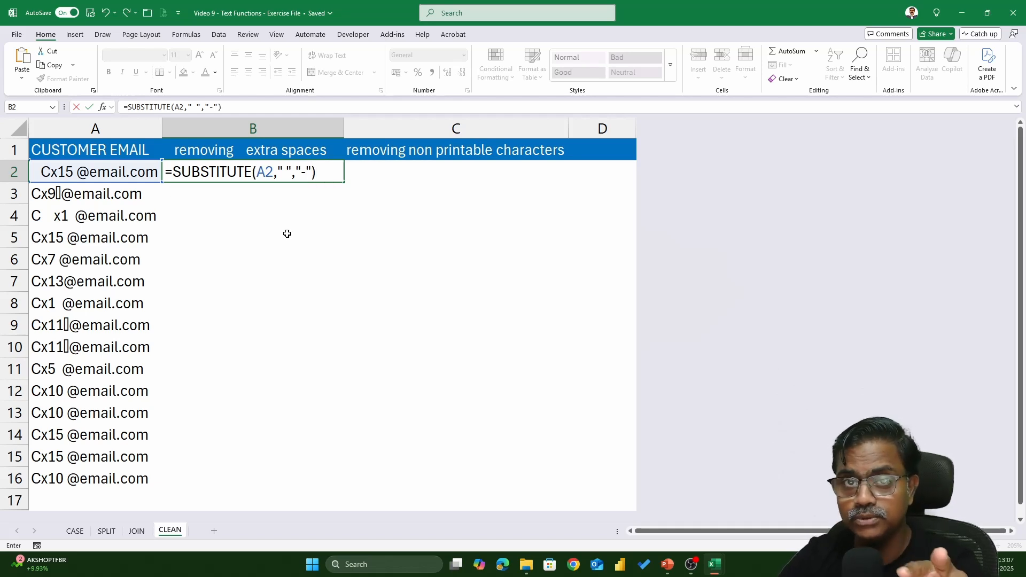
{"action": "key", "text": "Return"}
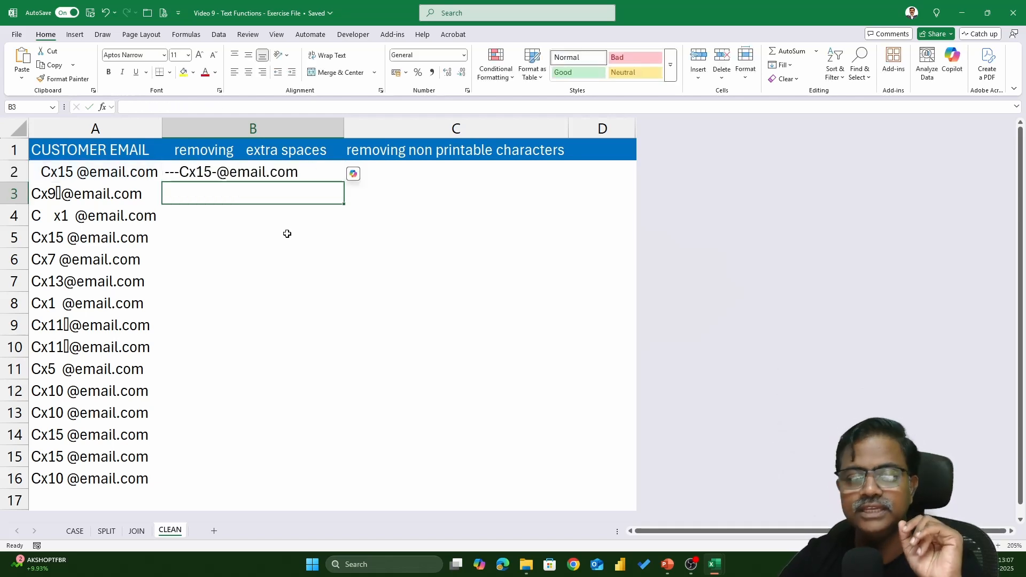
Fill the hyphen-substitution formula from B2 down to B16.
{"action": "left_click", "coordinate": [342, 179]}
{"action": "double_click", "coordinate": [343, 182]}
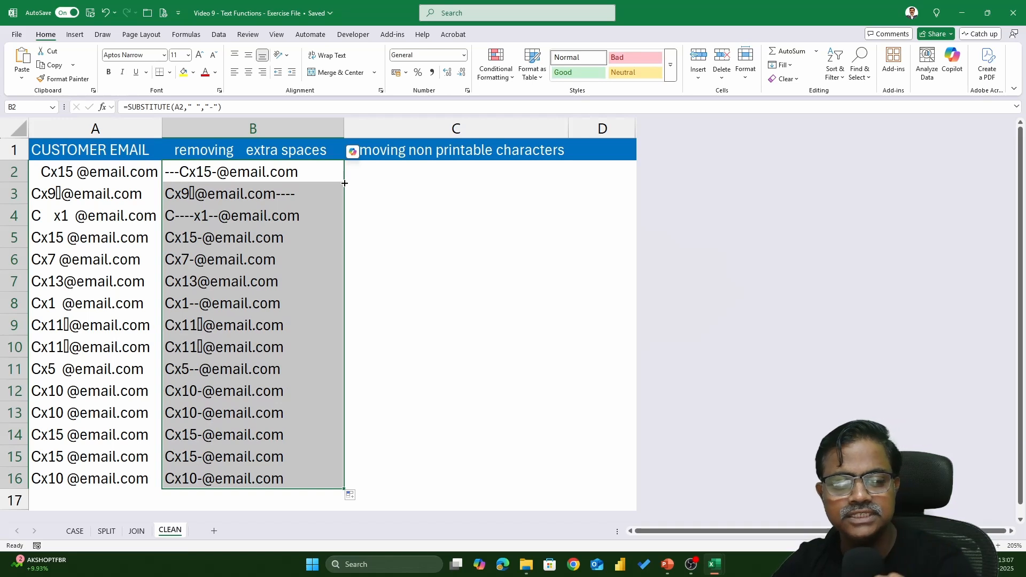
{"action": "double_click", "coordinate": [300, 172]}
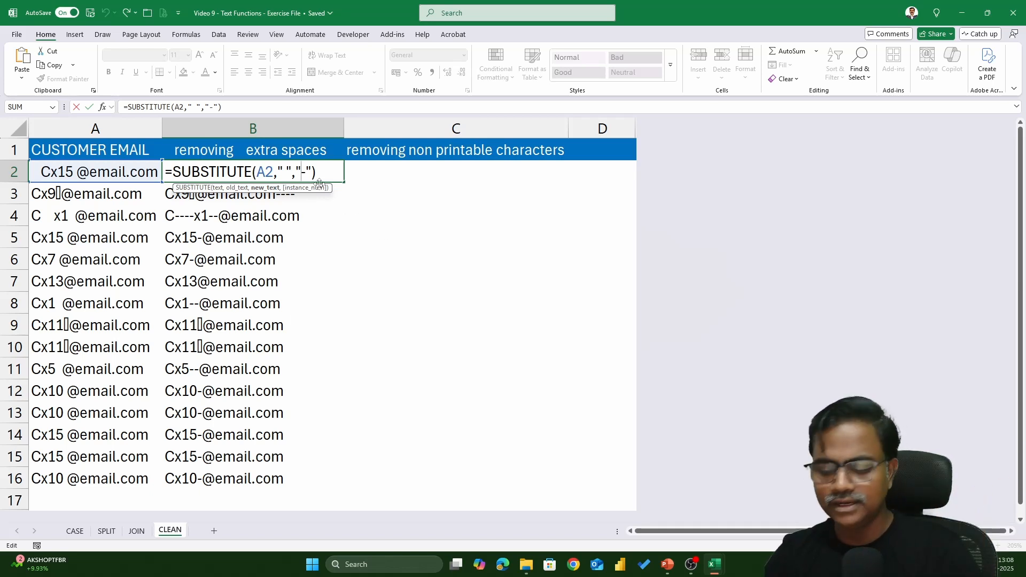
Change B2 to =SUBSTITUTE(A2," ","") and fill it down to B16 to strip all spaces.
{"action": "key", "text": "Delete"}
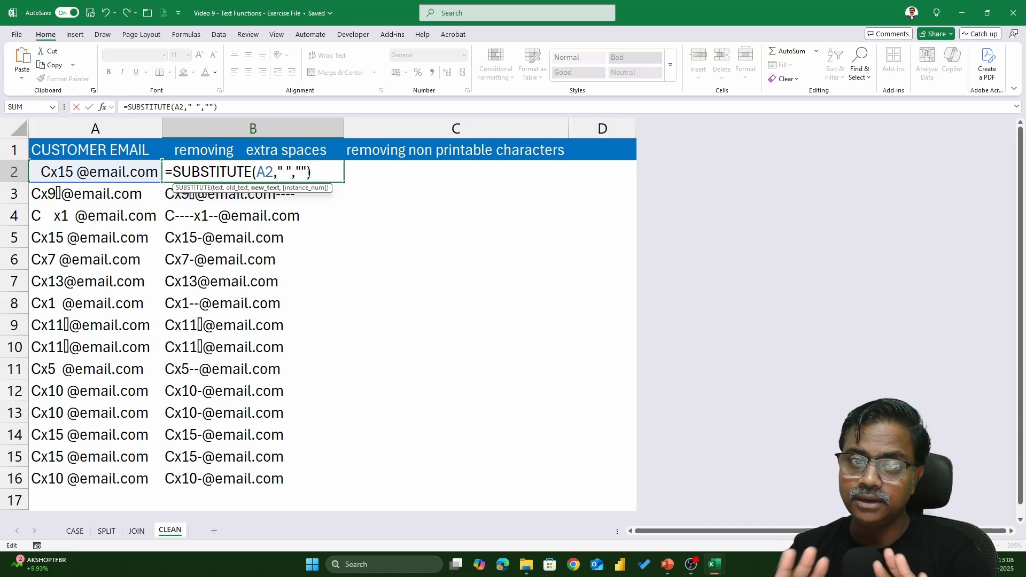
{"action": "key", "text": "Return"}
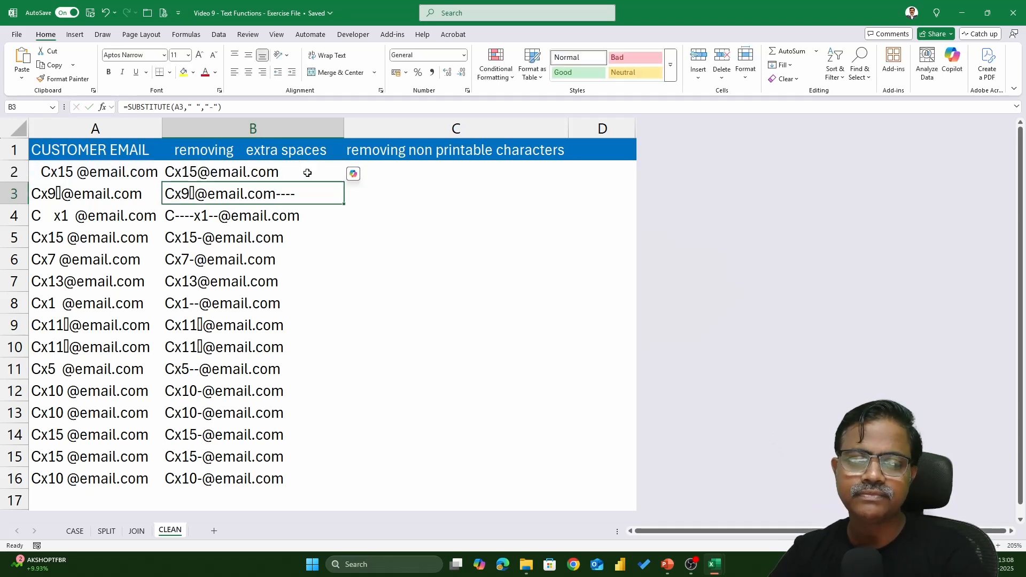
{"action": "left_click", "coordinate": [307, 173]}
{"action": "double_click", "coordinate": [343, 183]}
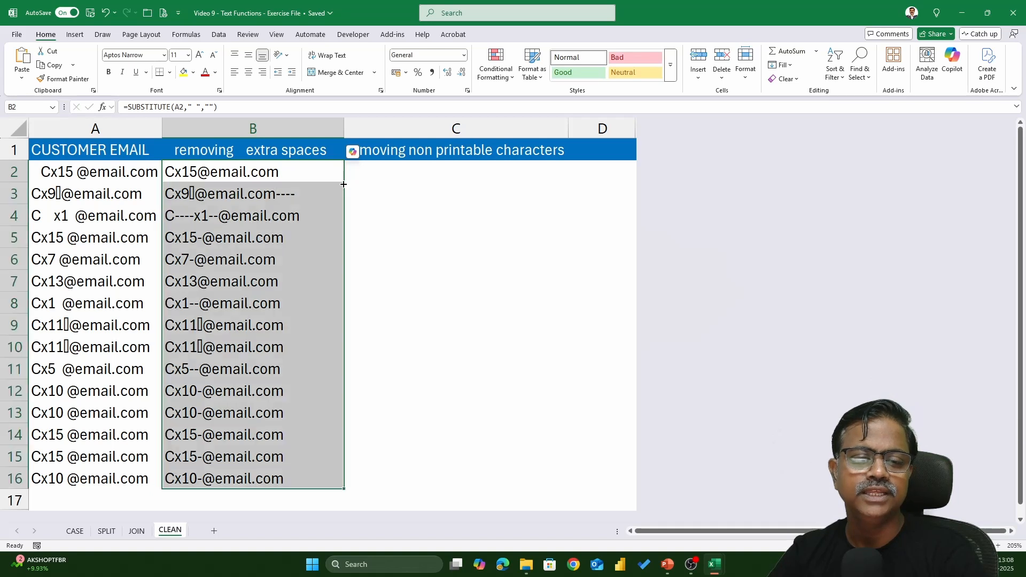
{"action": "double_click", "coordinate": [324, 176]}
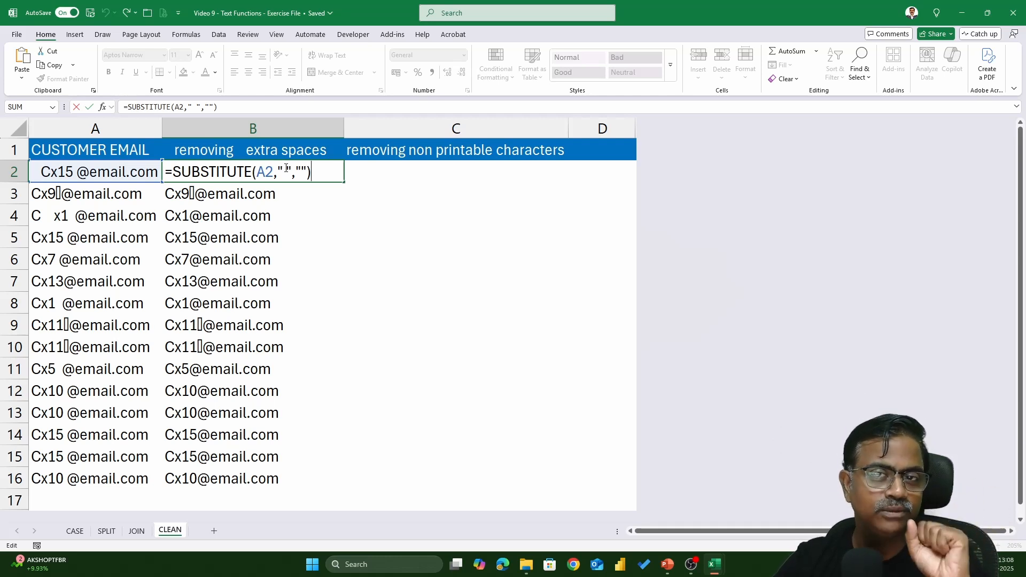
{"action": "key", "text": "ctrl+Return"}
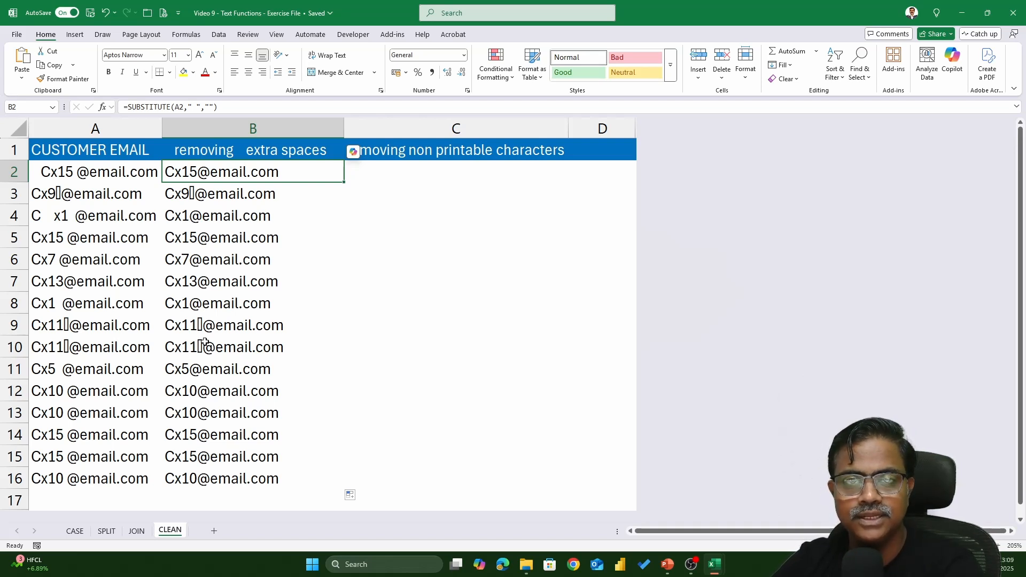
Try =CLEAN(A2) in C2, fill it down to C16, then clear C2:C16.
{"action": "left_click", "coordinate": [365, 169]}
{"action": "type", "text": "=cil"}
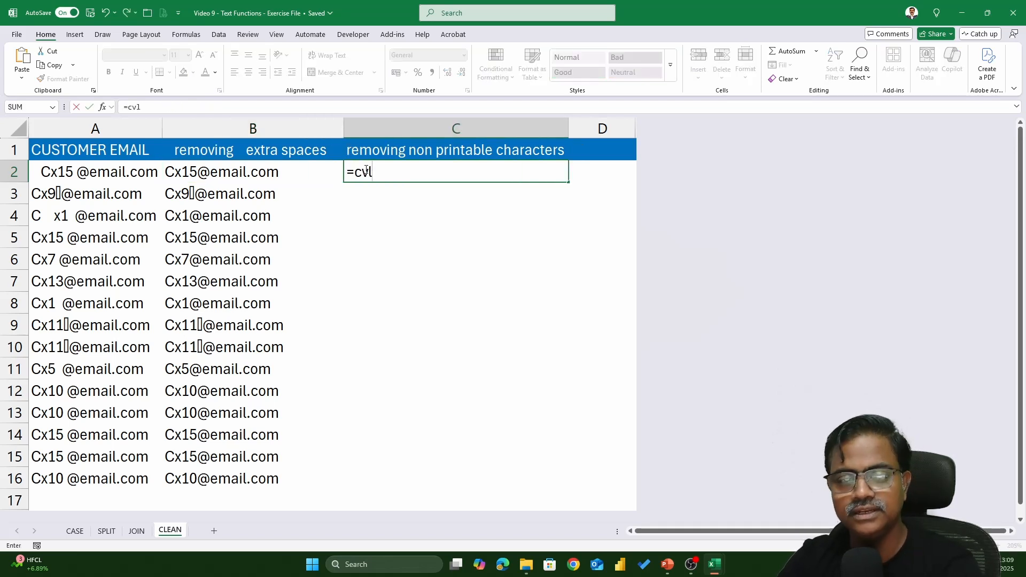
{"action": "key", "text": "BackSpace"}
{"action": "key", "text": "BackSpace"}
{"action": "type", "text": "le"}
{"action": "key", "text": "Tab"}
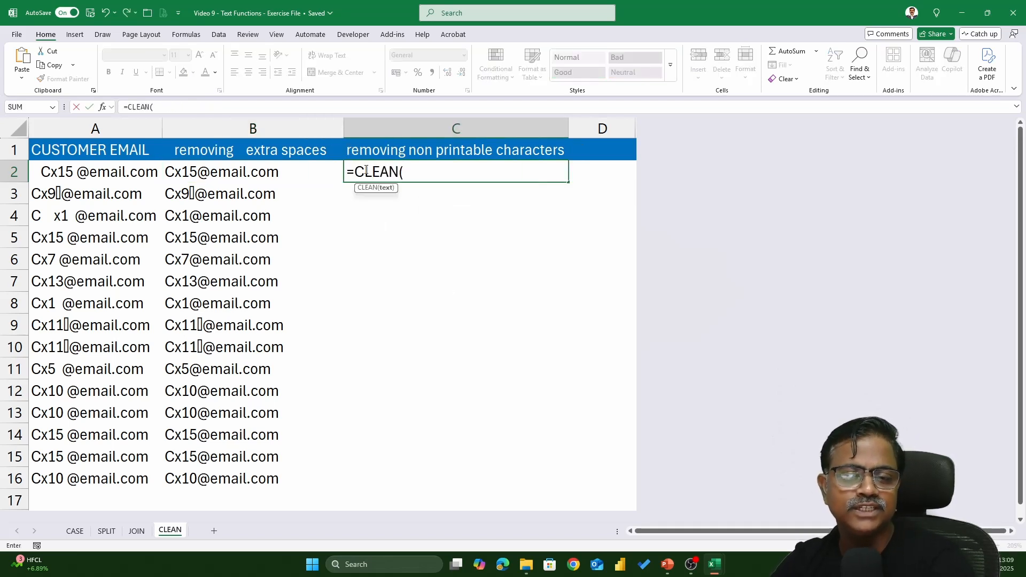
{"action": "left_click", "coordinate": [105, 170]}
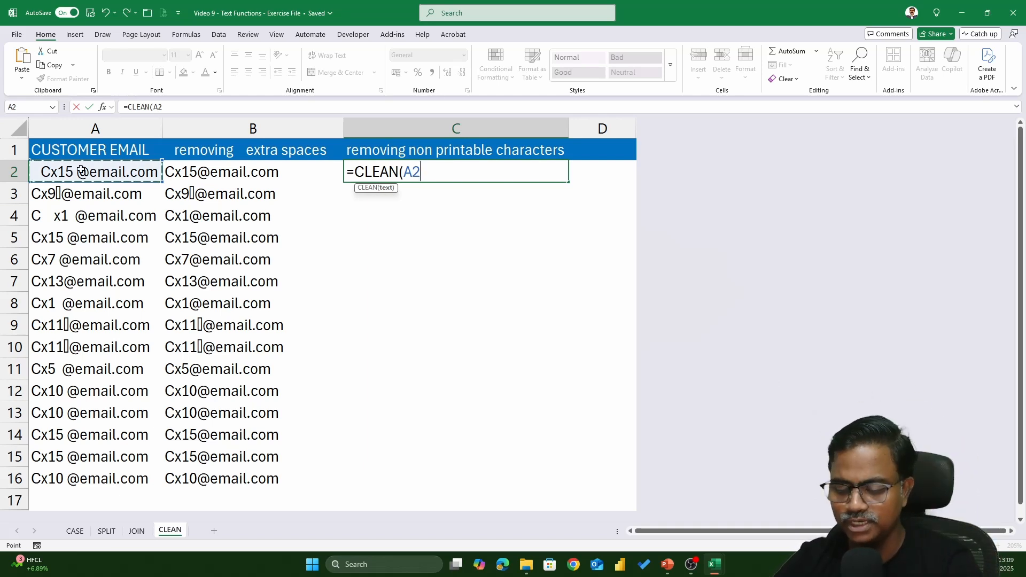
{"action": "type", "text": ")"}
{"action": "key", "text": "Return"}
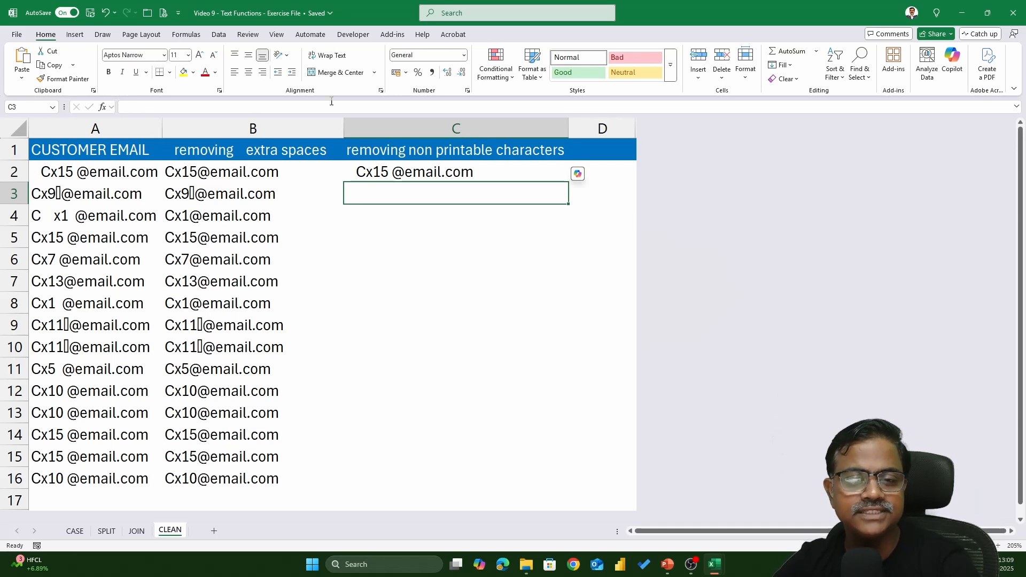
{"action": "left_click", "coordinate": [465, 167]}
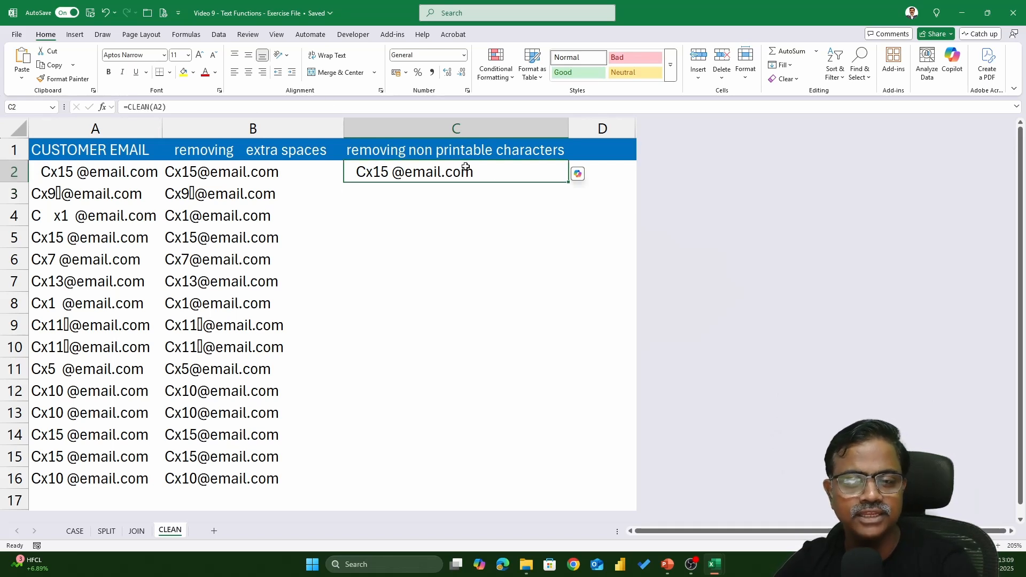
{"action": "double_click", "coordinate": [568, 182]}
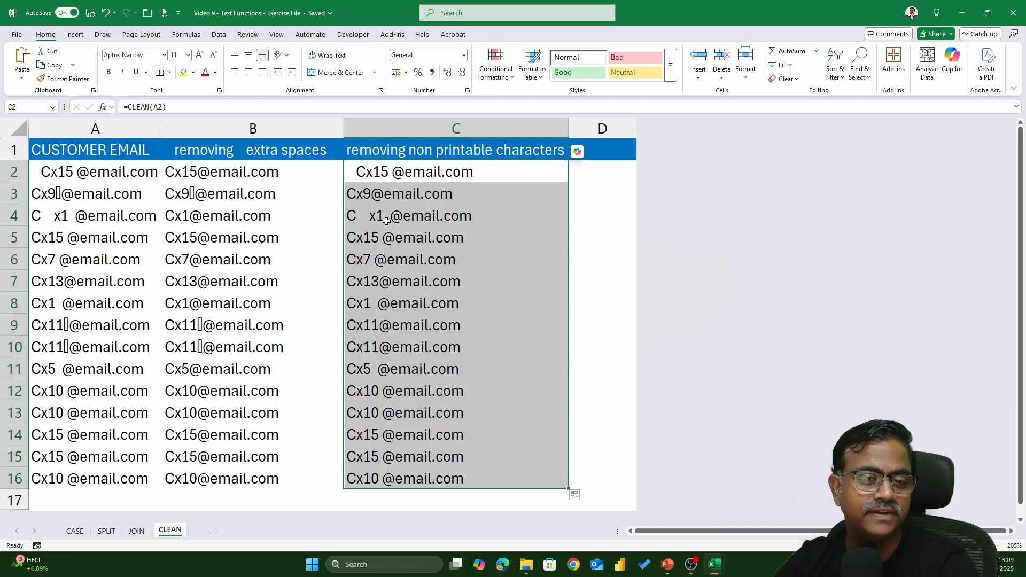
{"action": "key", "text": "Delete"}
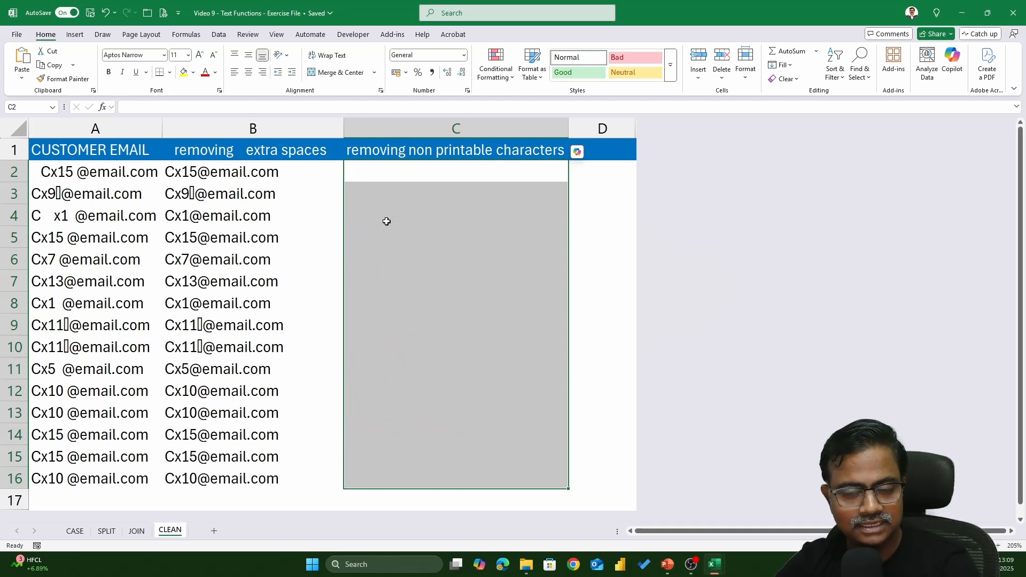
Enter =CLEAN(B2) in C2 and fill it down to C16.
{"action": "left_click", "coordinate": [420, 177]}
{"action": "type", "text": "=cle"}
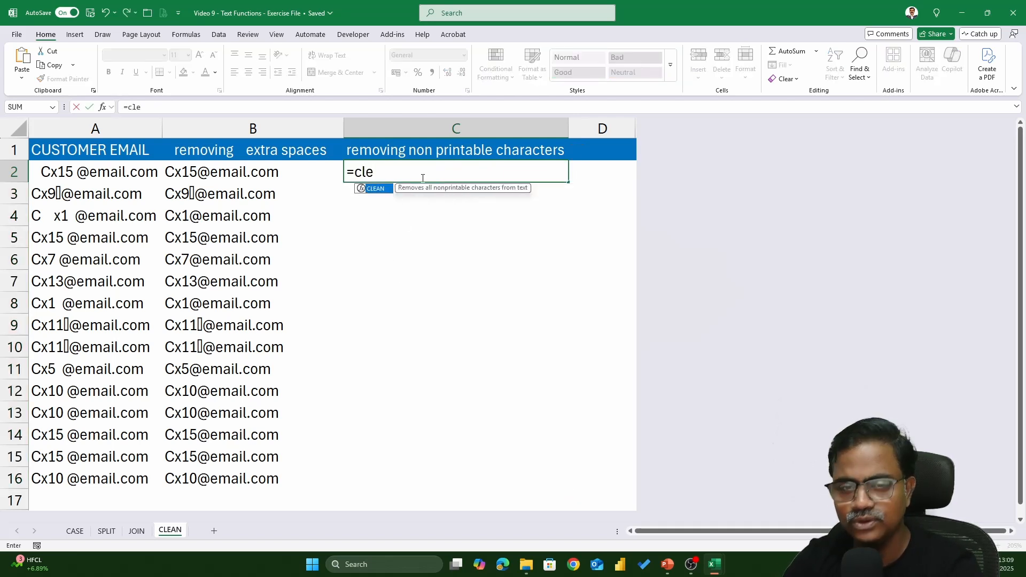
{"action": "key", "text": "Tab"}
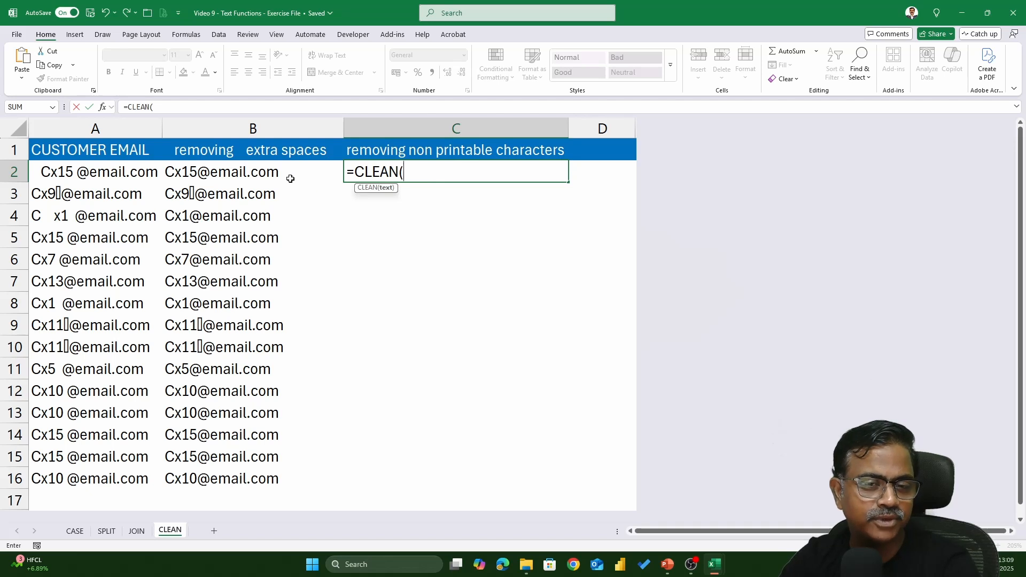
{"action": "left_click", "coordinate": [260, 177]}
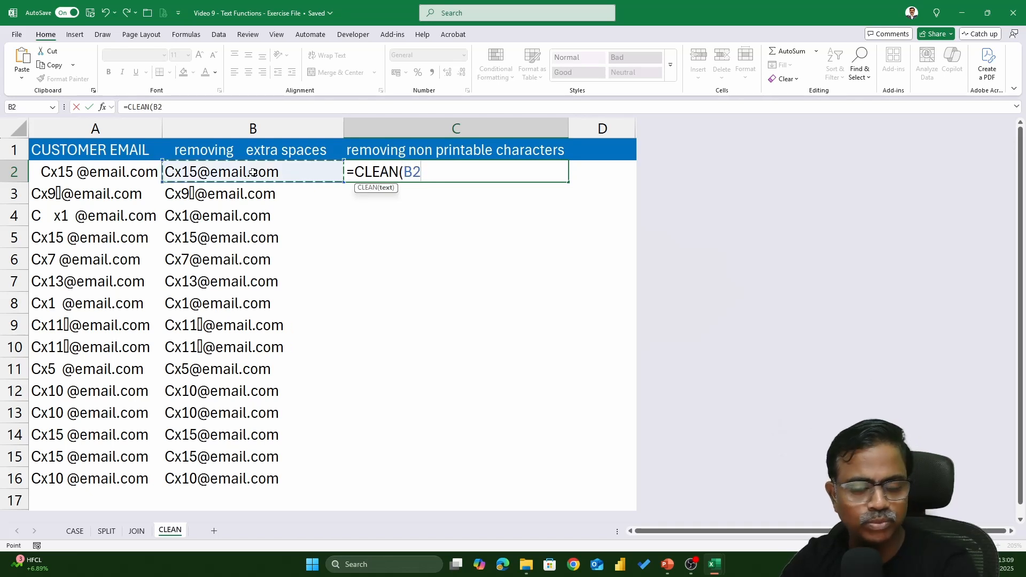
{"action": "type", "text": ")"}
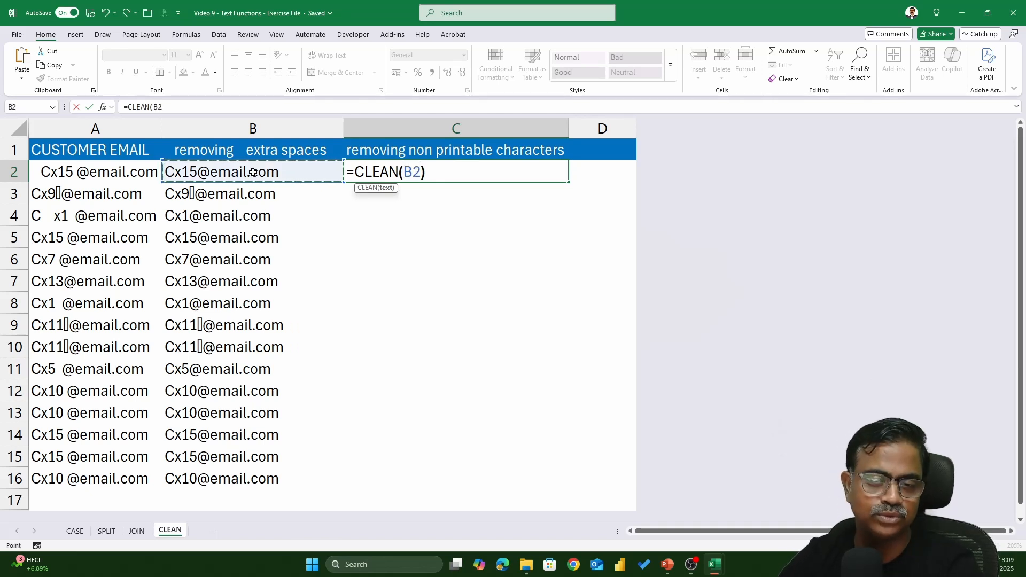
{"action": "key", "text": "Return"}
{"action": "left_click", "coordinate": [430, 175]}
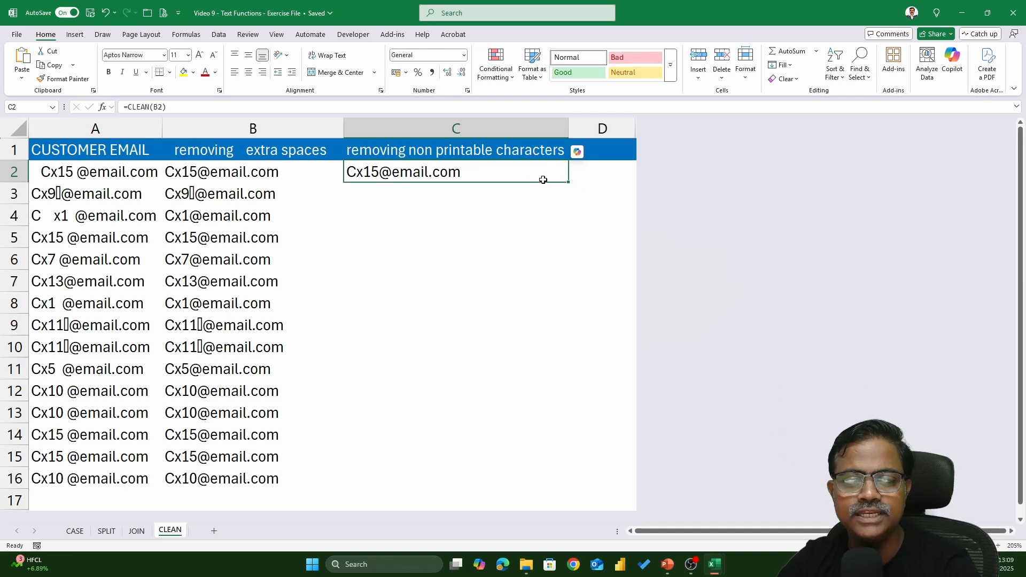
{"action": "double_click", "coordinate": [569, 183]}
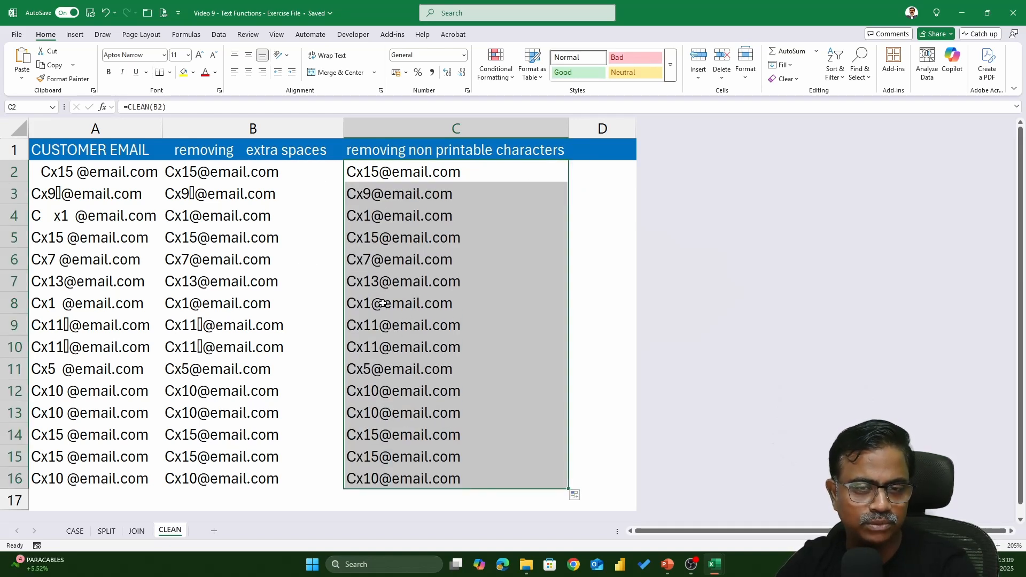
Change B2 to =CLEAN(SUBSTITUTE(A2," ","")), fill it to B16, and compare against column C.
{"action": "left_click", "coordinate": [428, 126]}
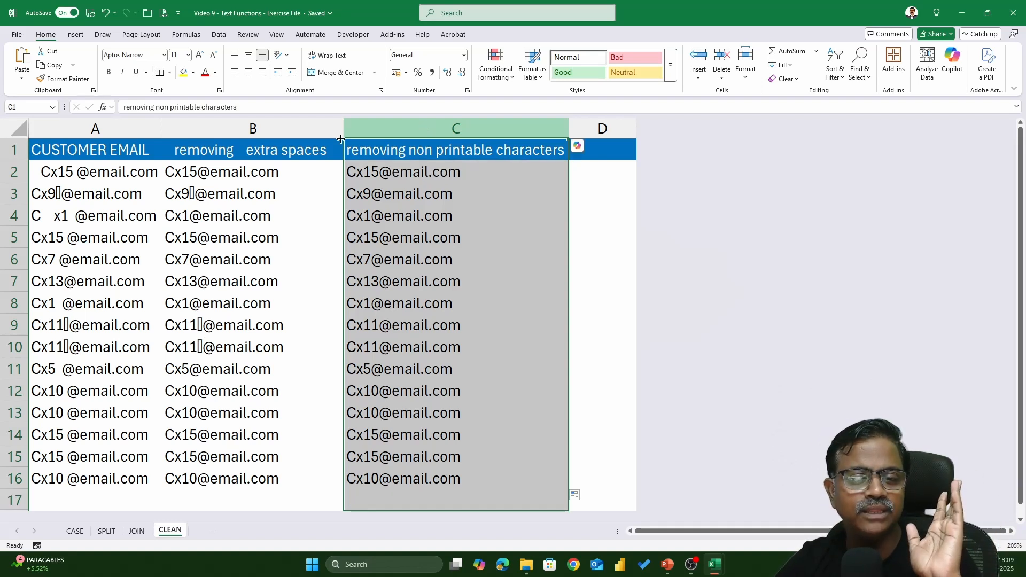
{"action": "left_click", "coordinate": [246, 164]}
{"action": "double_click", "coordinate": [245, 164]}
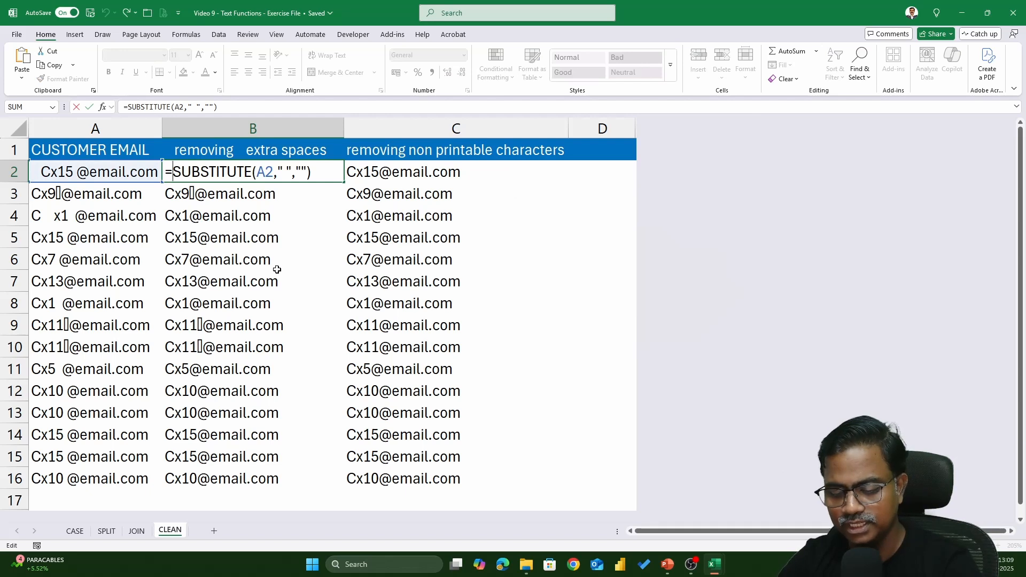
{"action": "type", "text": "cle"}
{"action": "key", "text": "Tab"}
{"action": "left_click", "coordinate": [388, 170]}
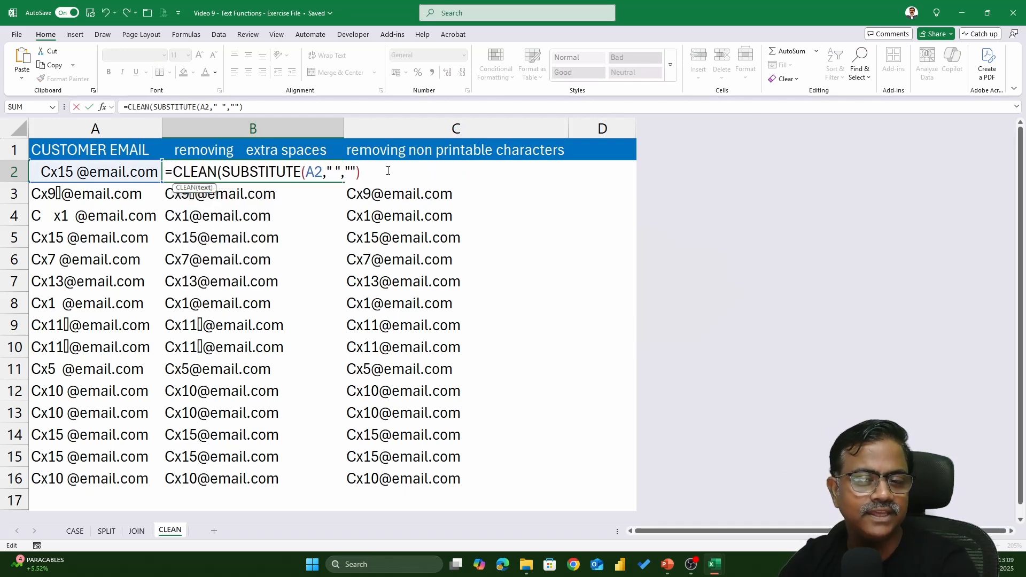
{"action": "type", "text": ")"}
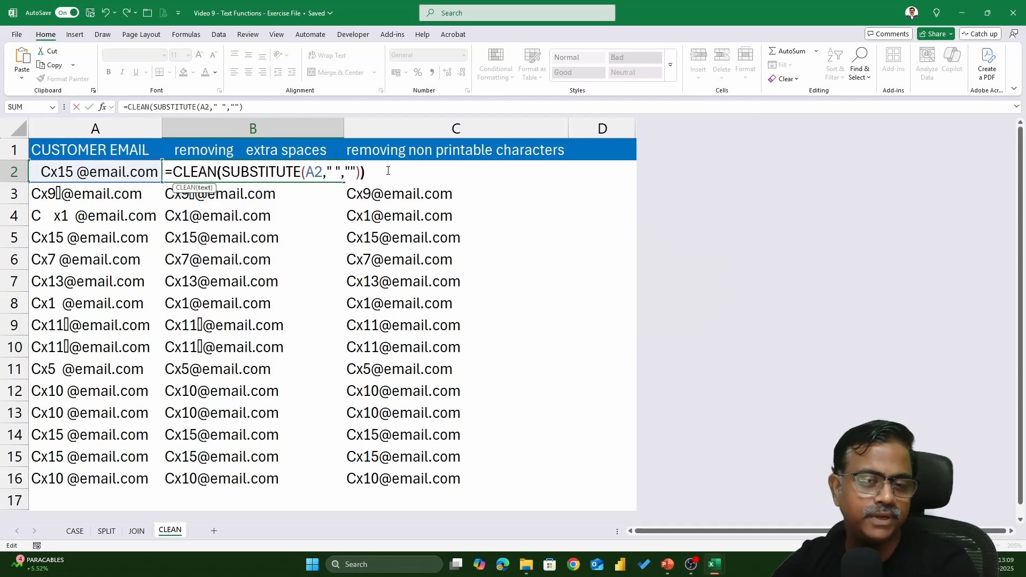
{"action": "key", "text": "Return"}
{"action": "left_click", "coordinate": [332, 175]}
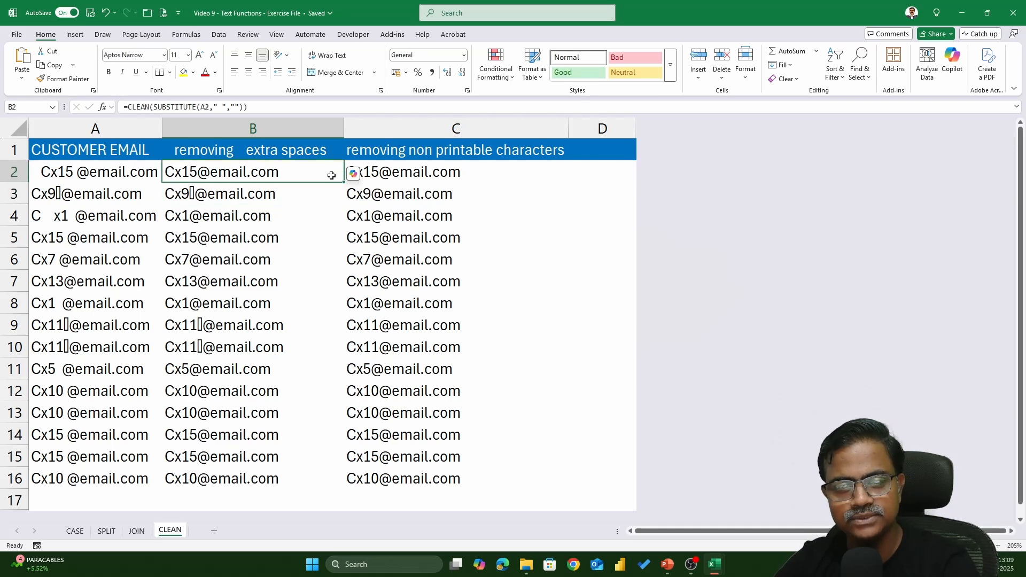
{"action": "double_click", "coordinate": [331, 176]}
{"action": "left_click", "coordinate": [455, 128]}
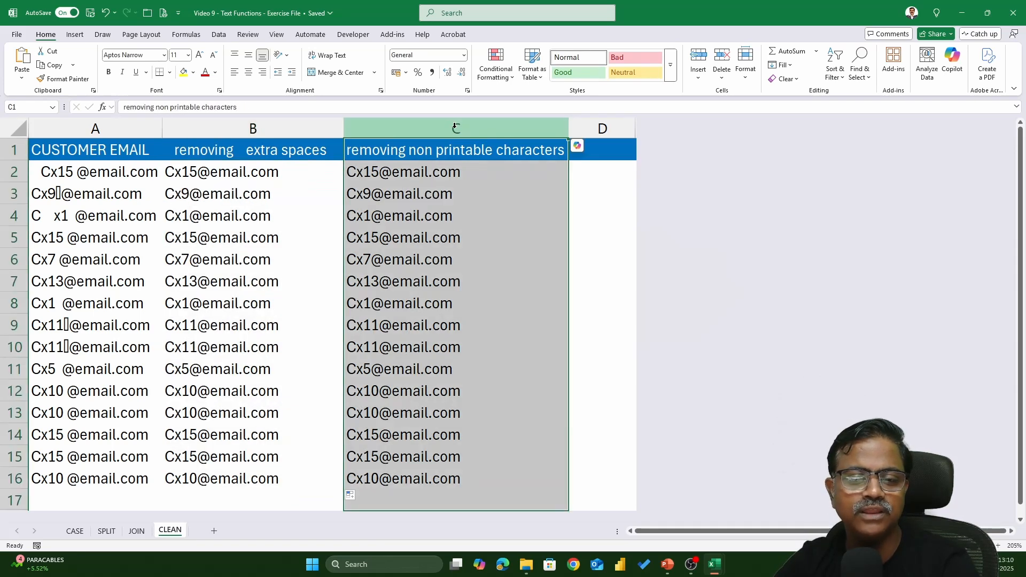